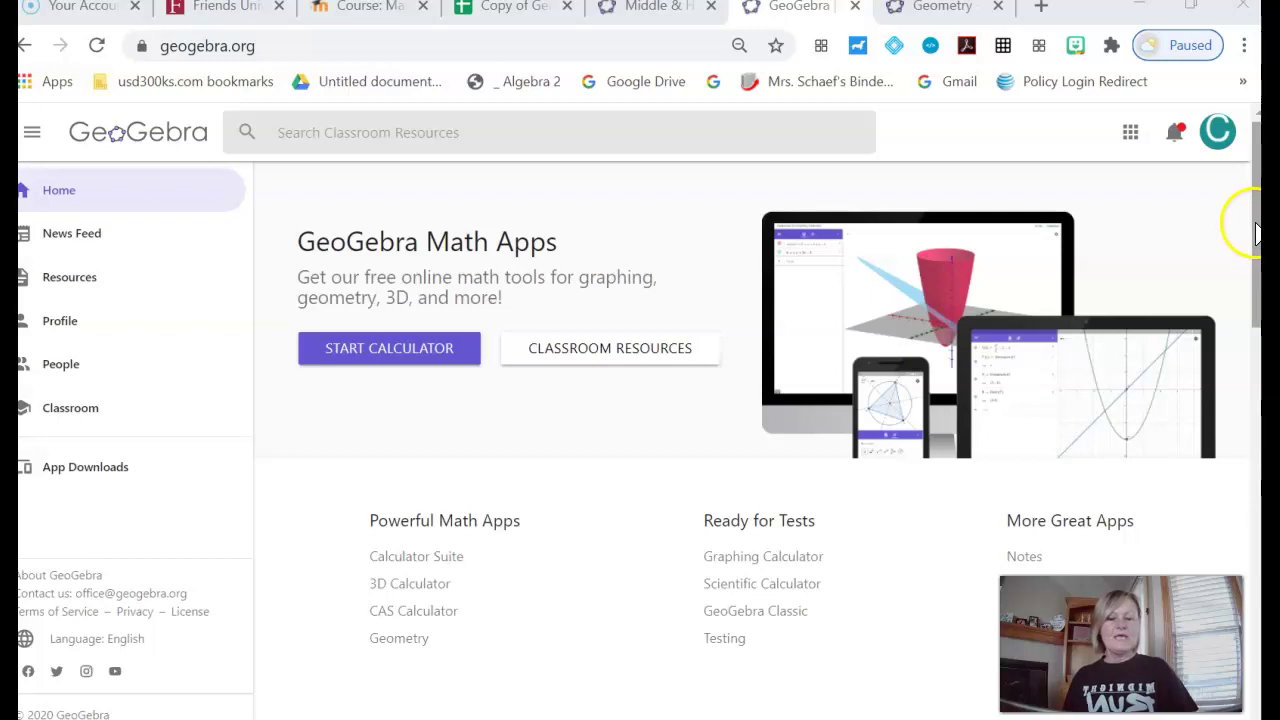
Open GeoGebra Classic from the home page's list of test-ready apps and start its Geometry perspective.
scroll(1253, 225, down, 4)
scroll(1247, 330, down, 2)
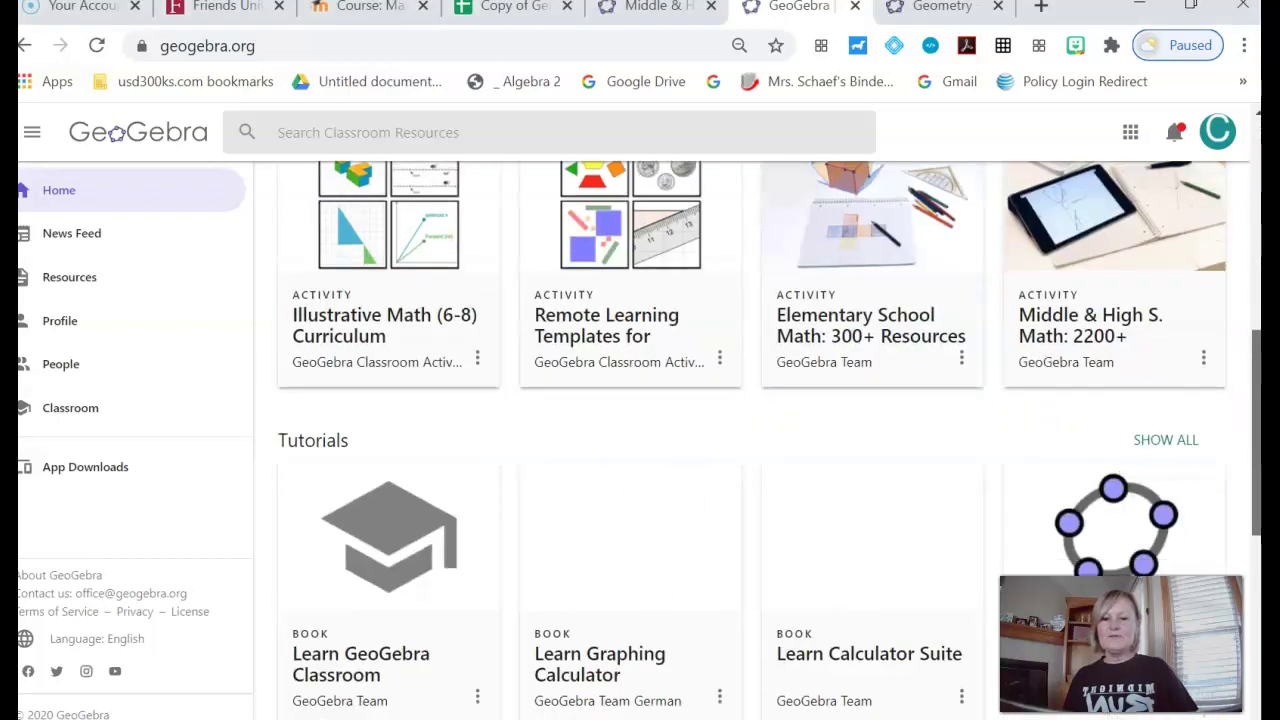
scroll(1247, 330, up, 4)
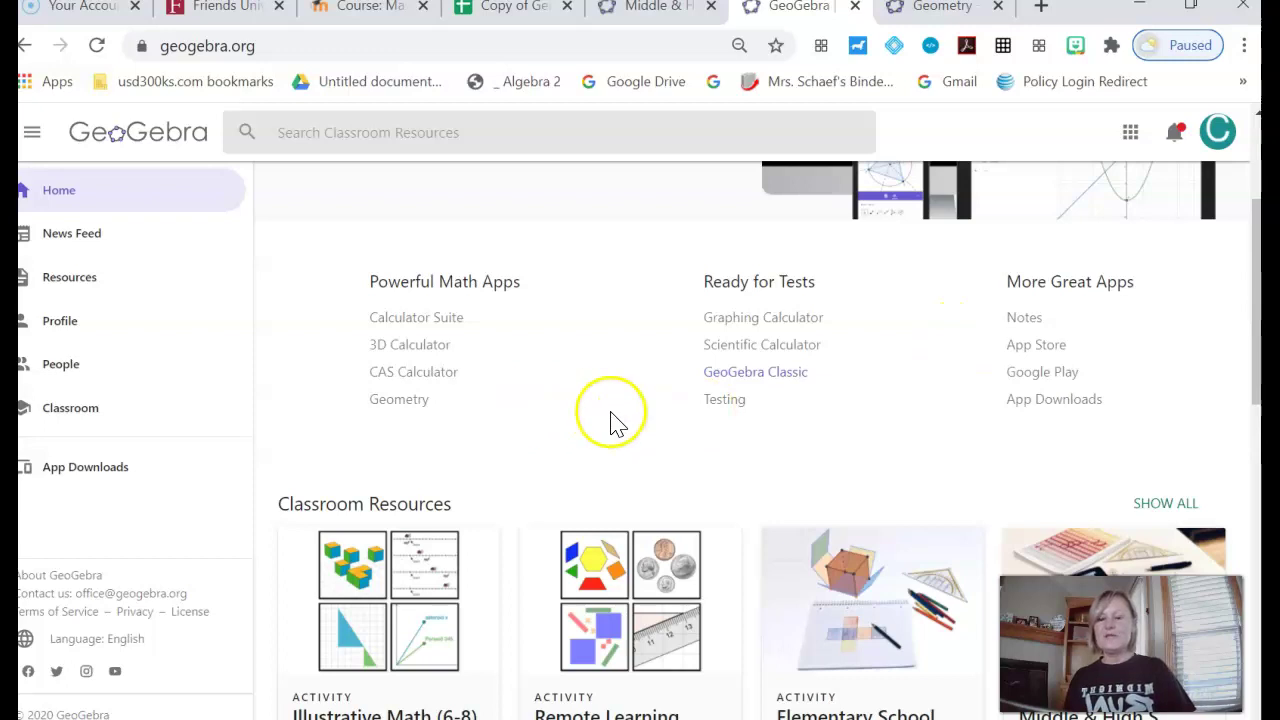
click(775, 380)
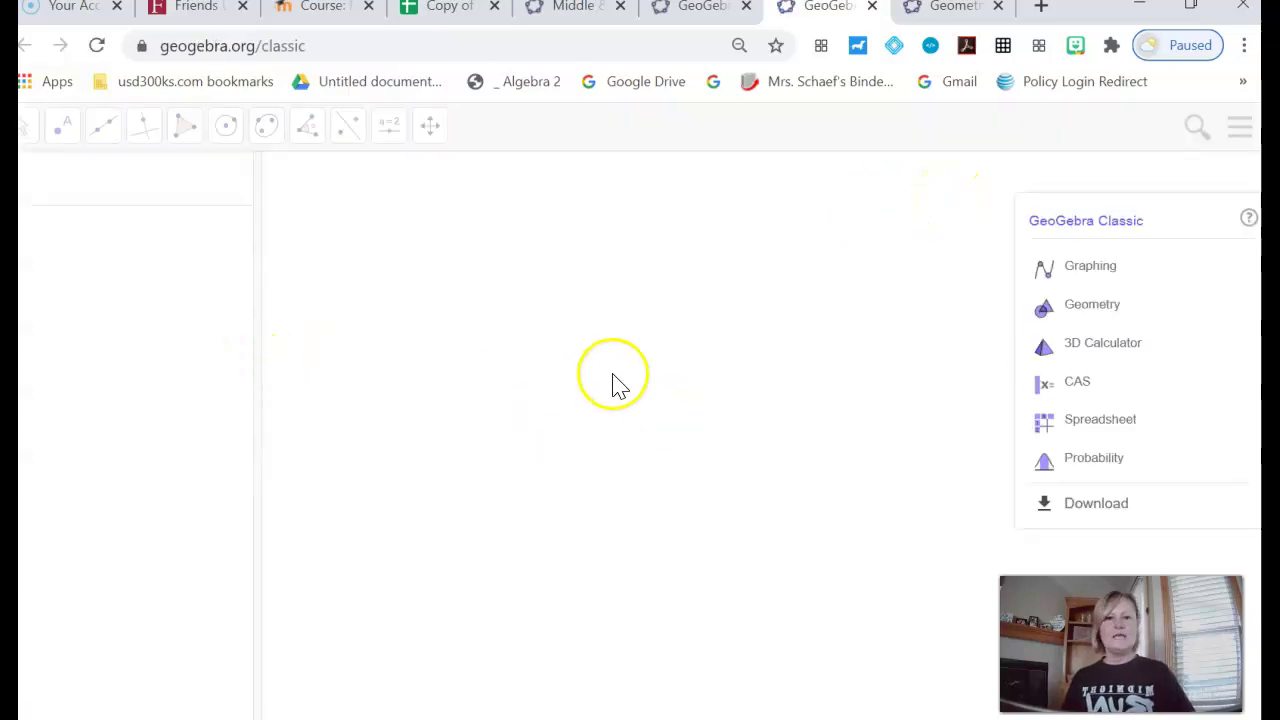
click(1093, 310)
click(1095, 278)
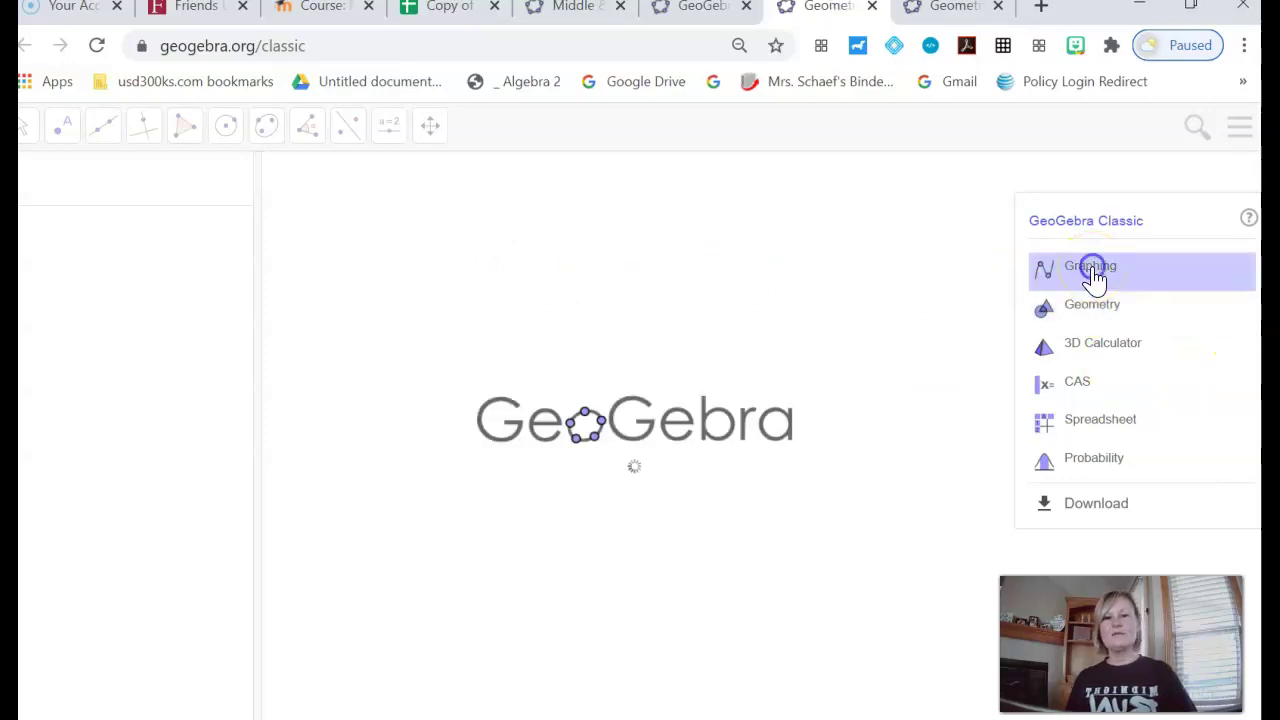
click(1098, 308)
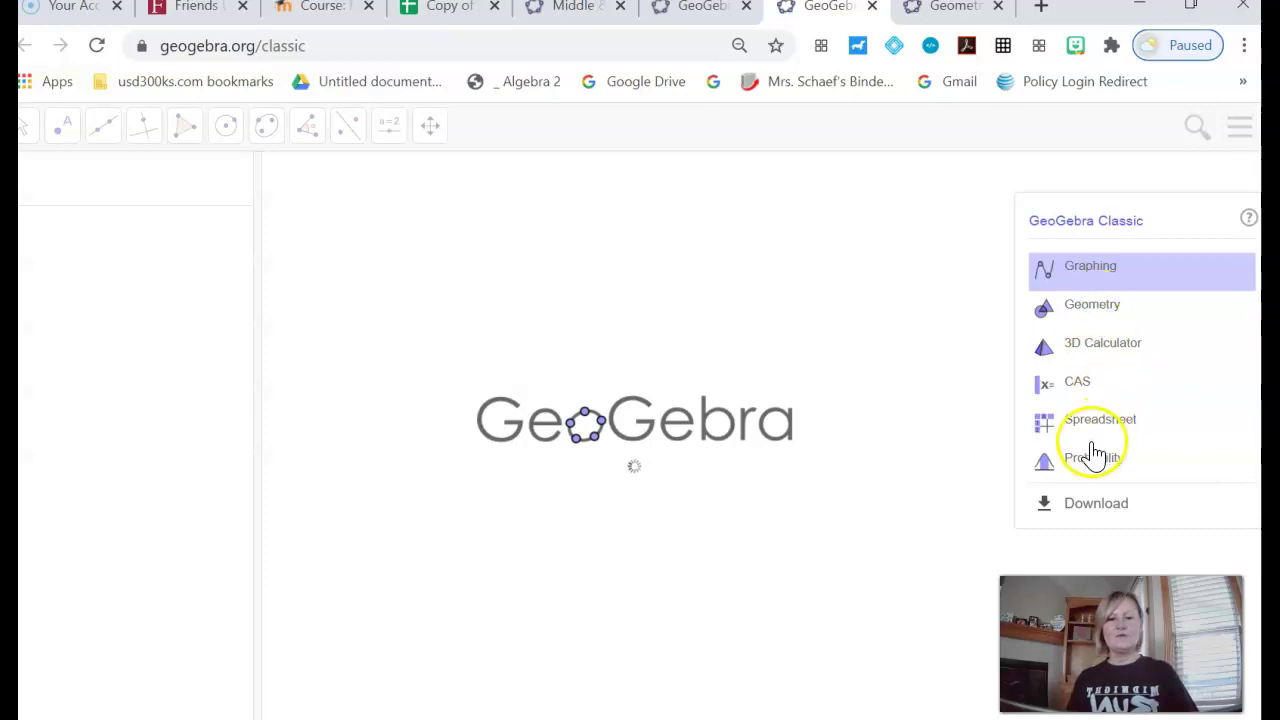
click(1093, 305)
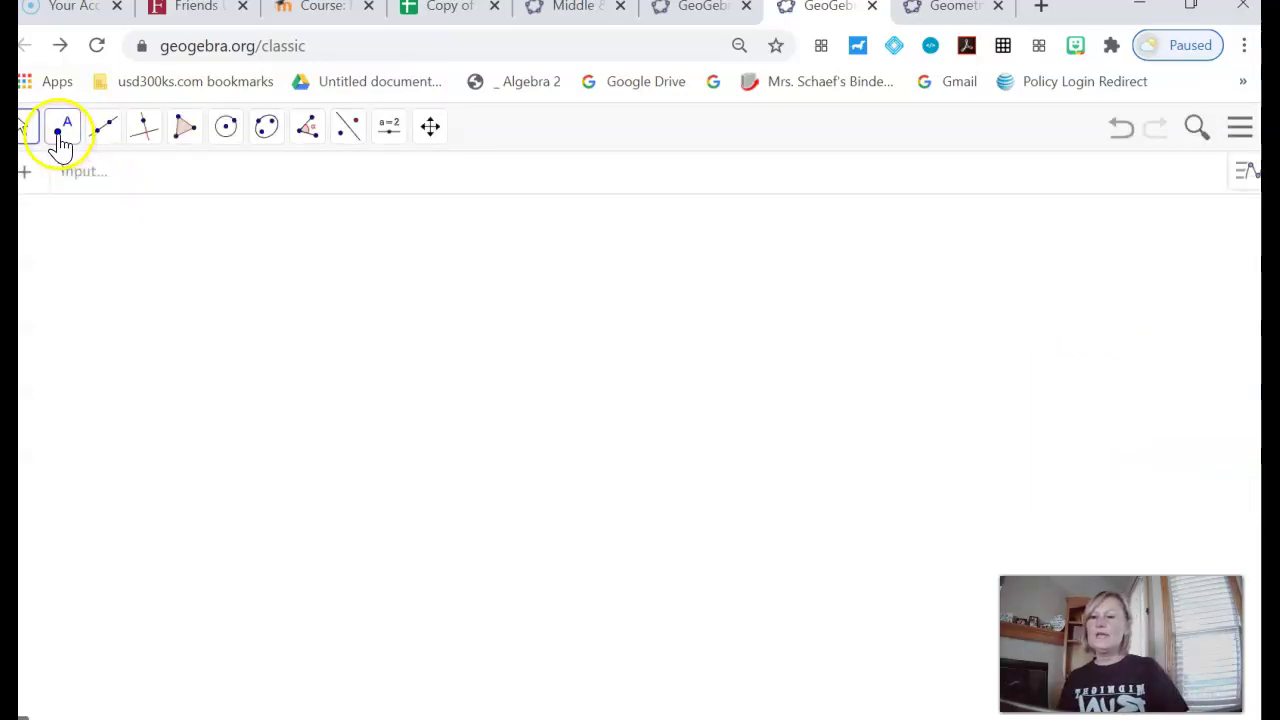
Examine the tools in each group, from points, lines and polygons to circles, conics, angles, transformations, sliders and view options.
click(62, 143)
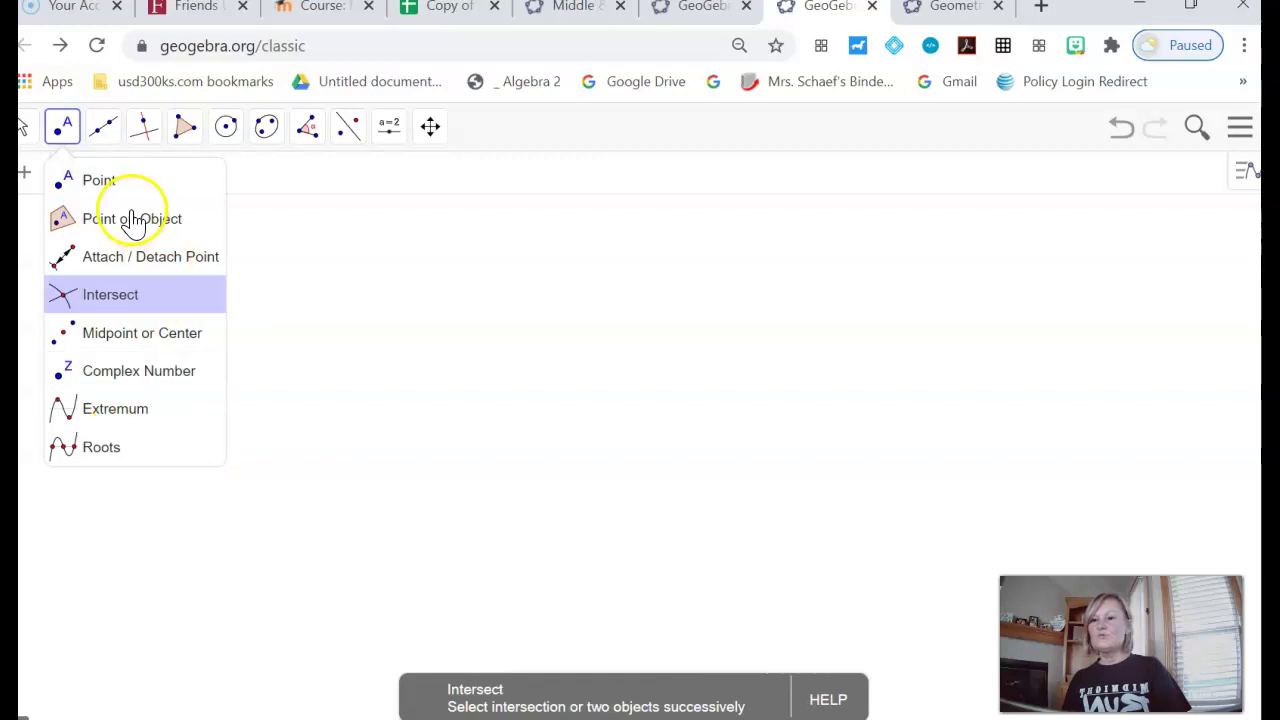
mouse_move(103, 126)
mouse_move(62, 155)
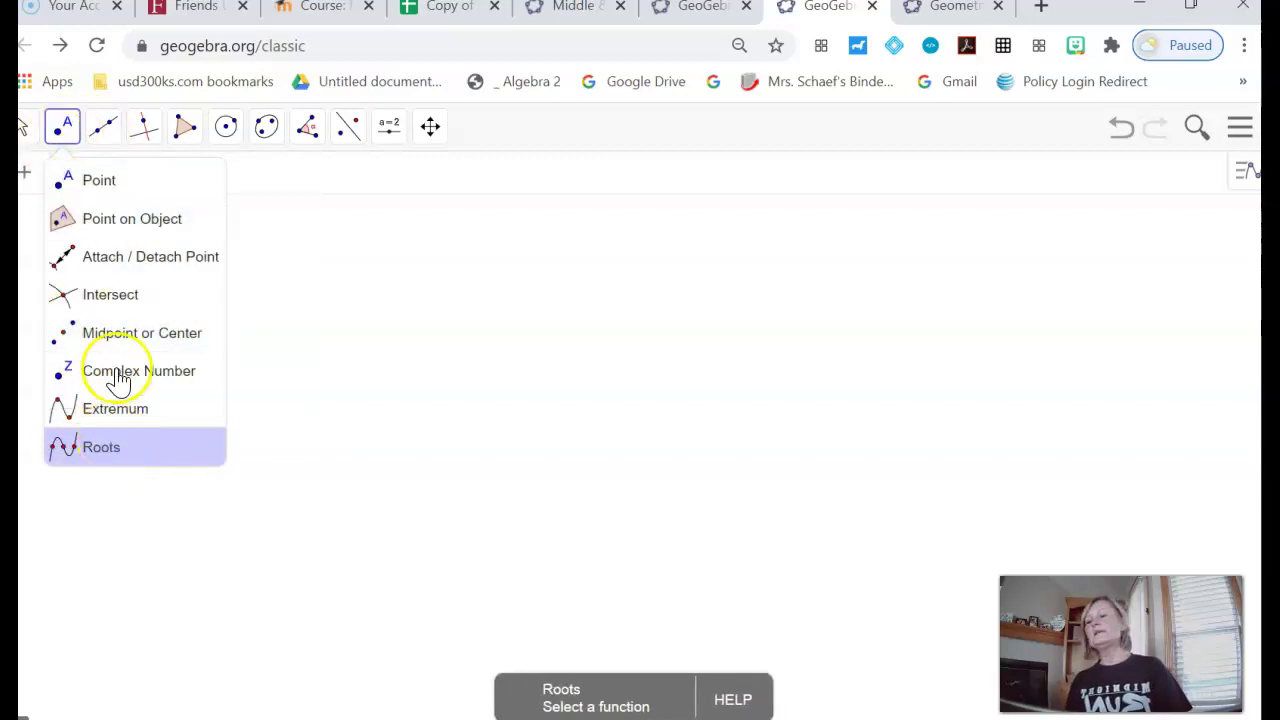
mouse_move(104, 148)
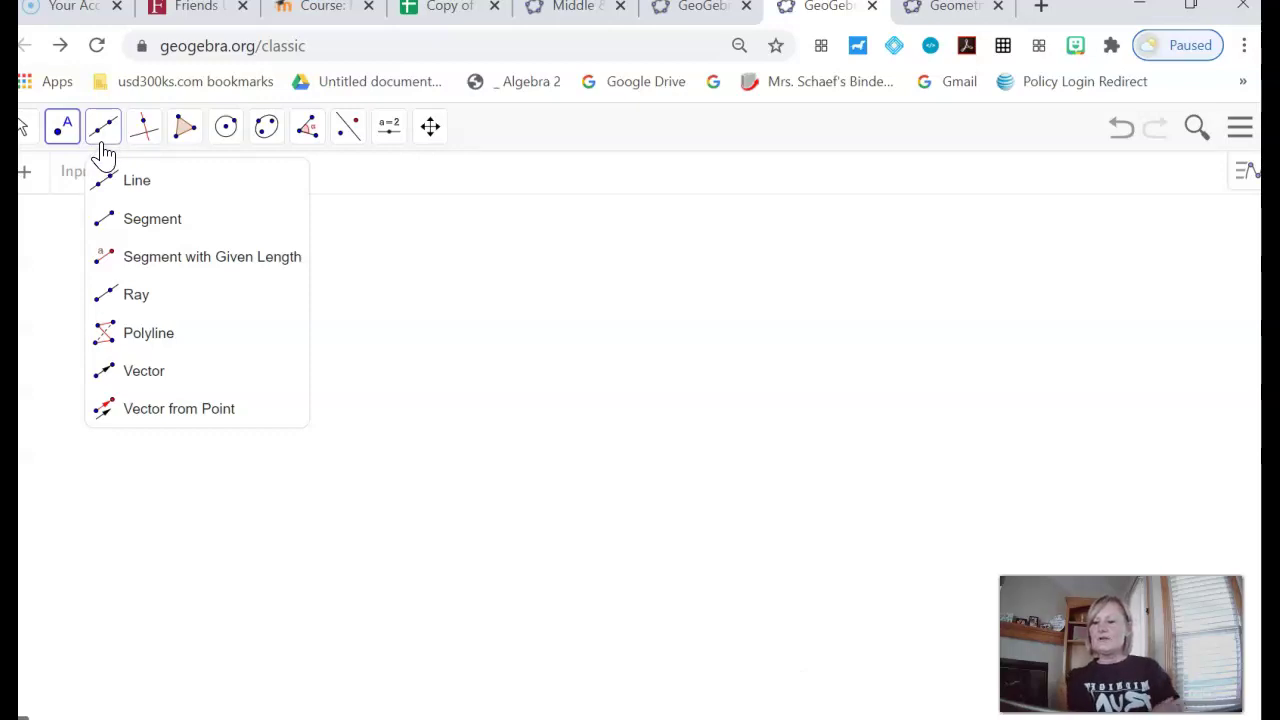
click(145, 138)
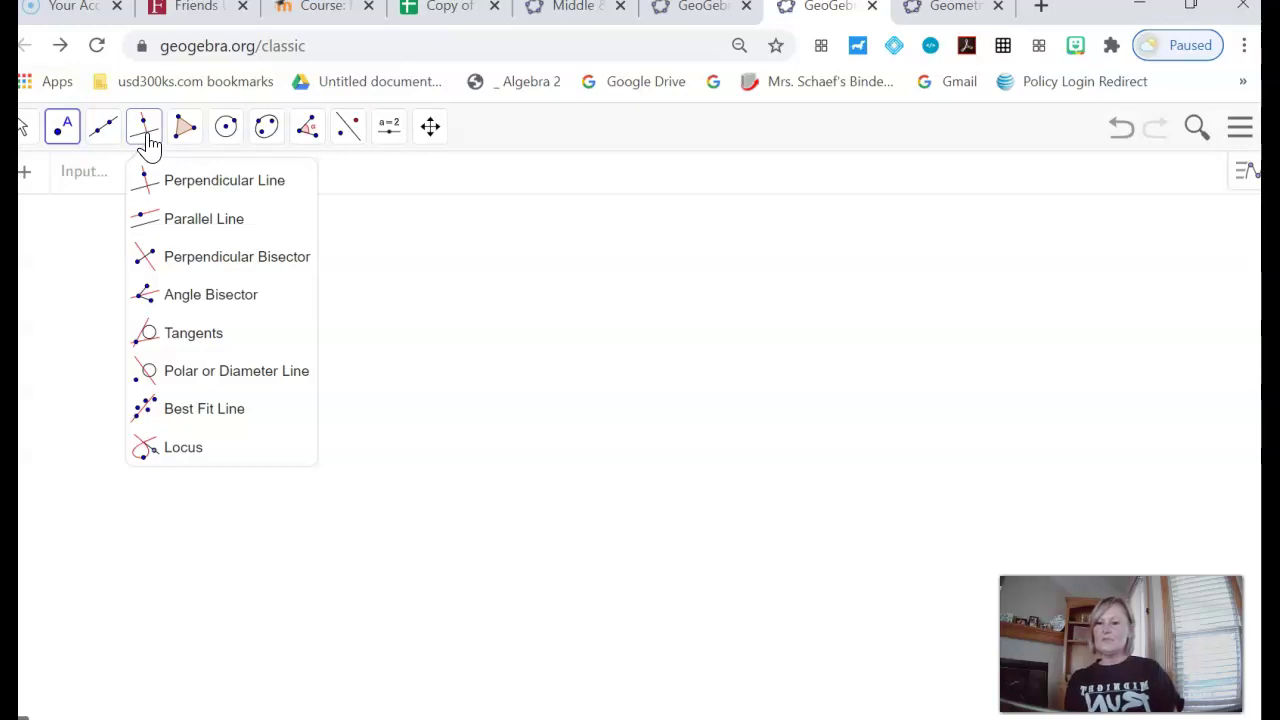
click(188, 134)
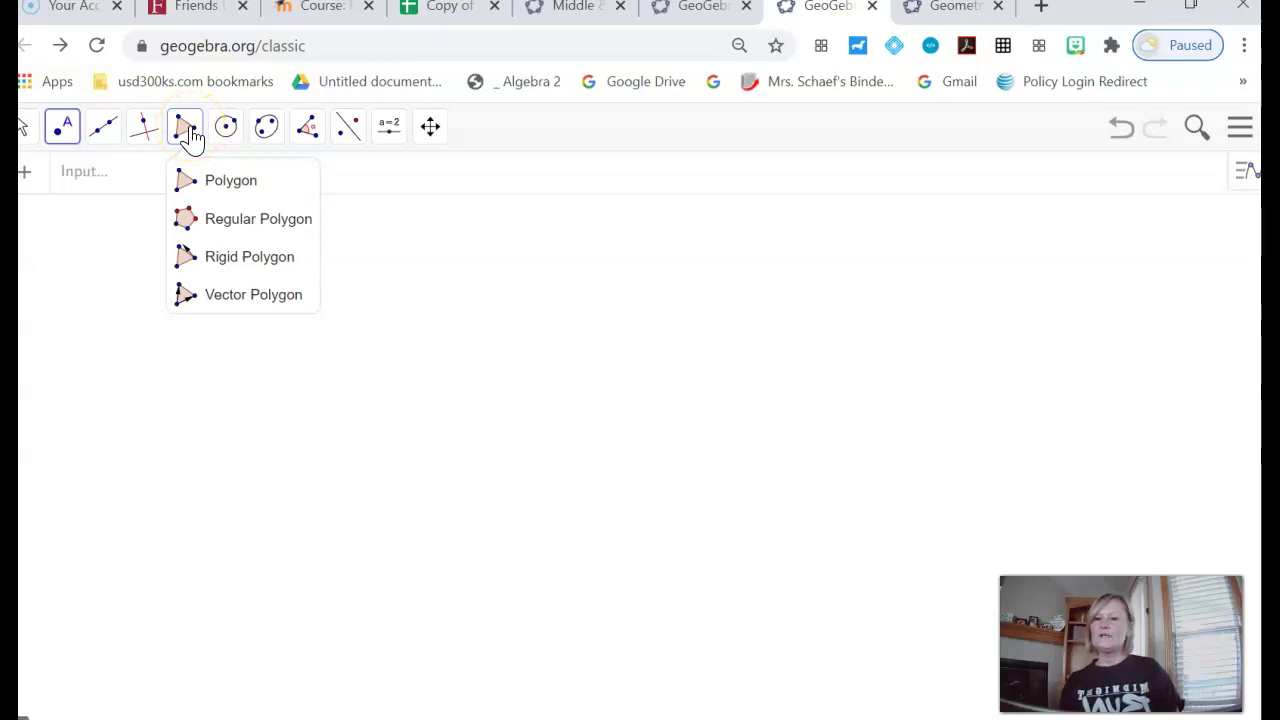
click(228, 130)
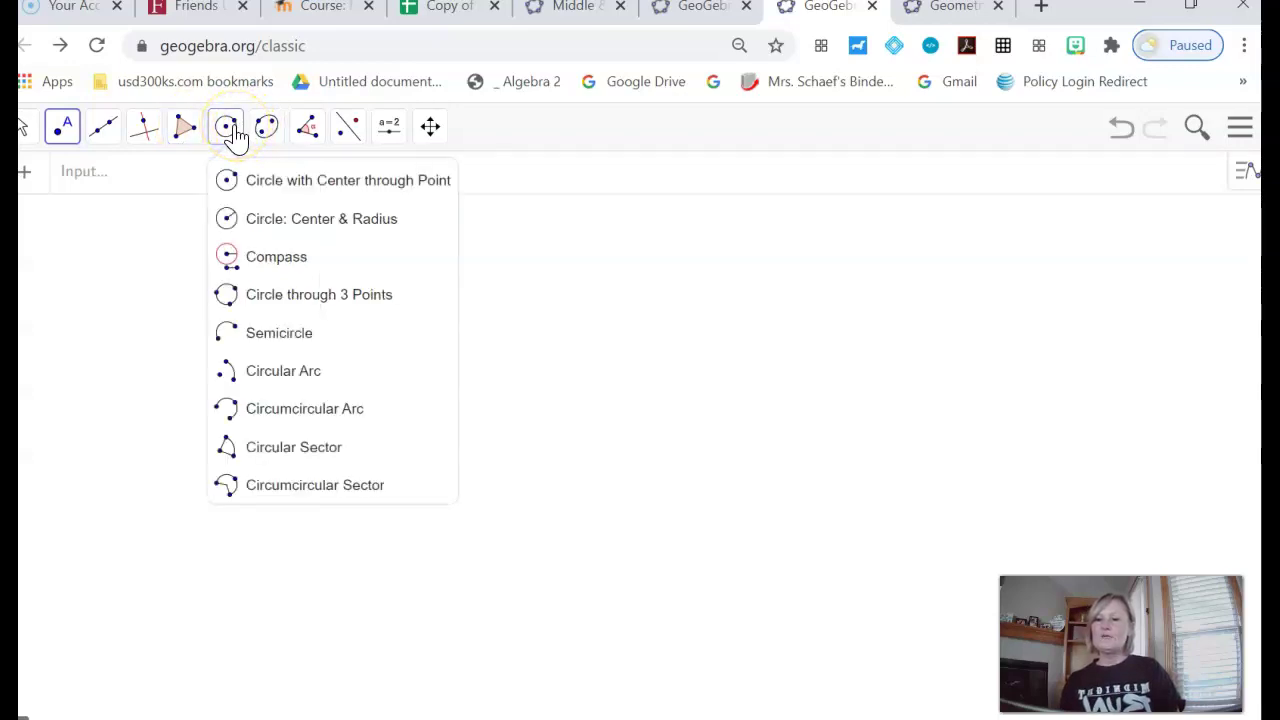
click(267, 132)
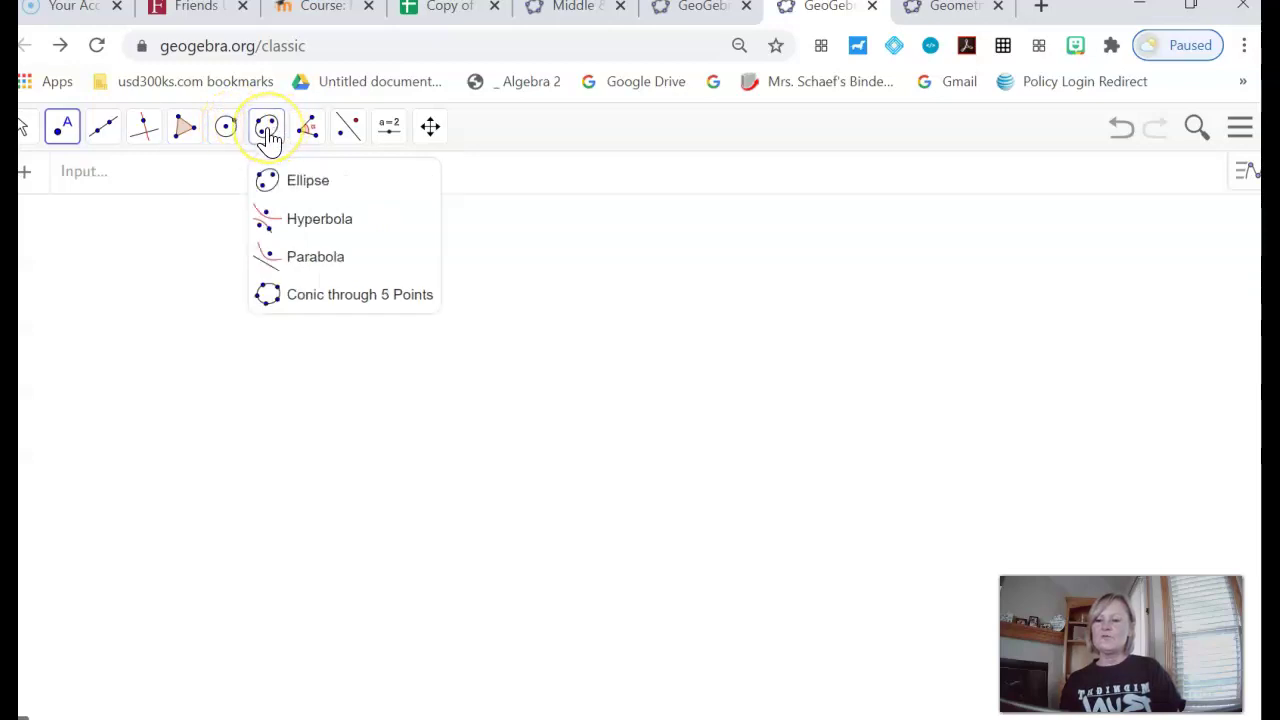
click(308, 132)
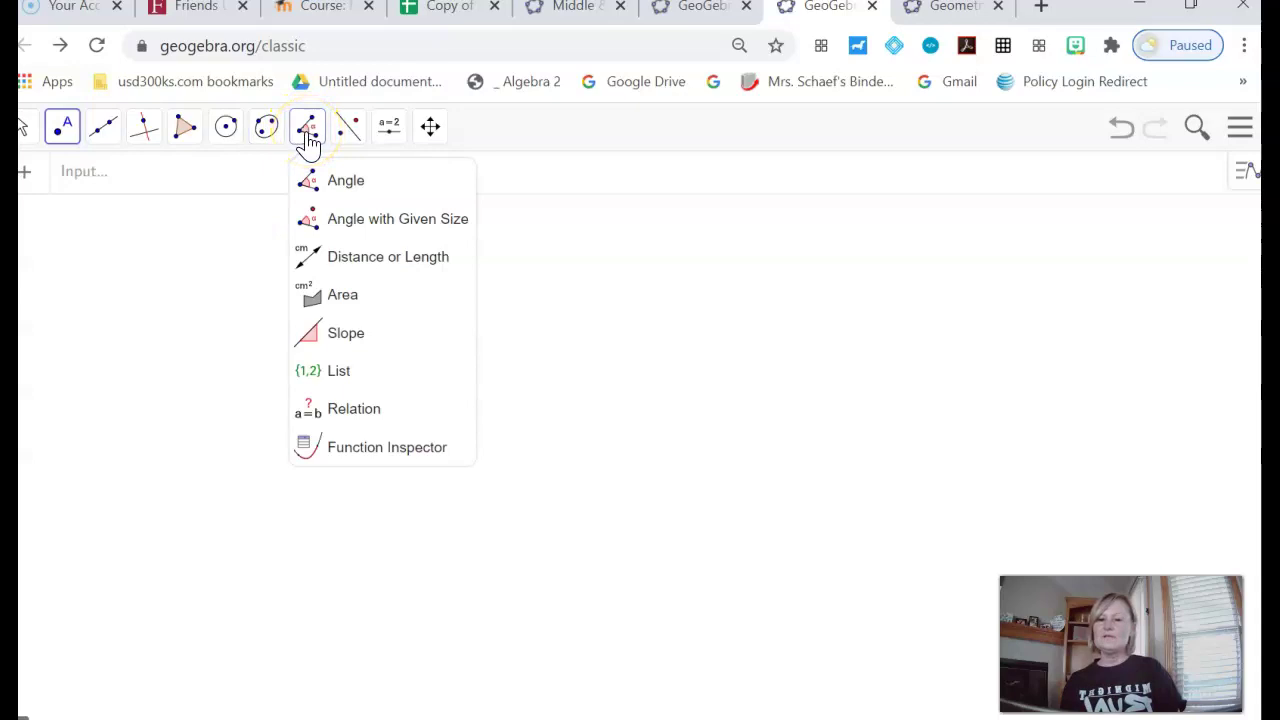
click(343, 135)
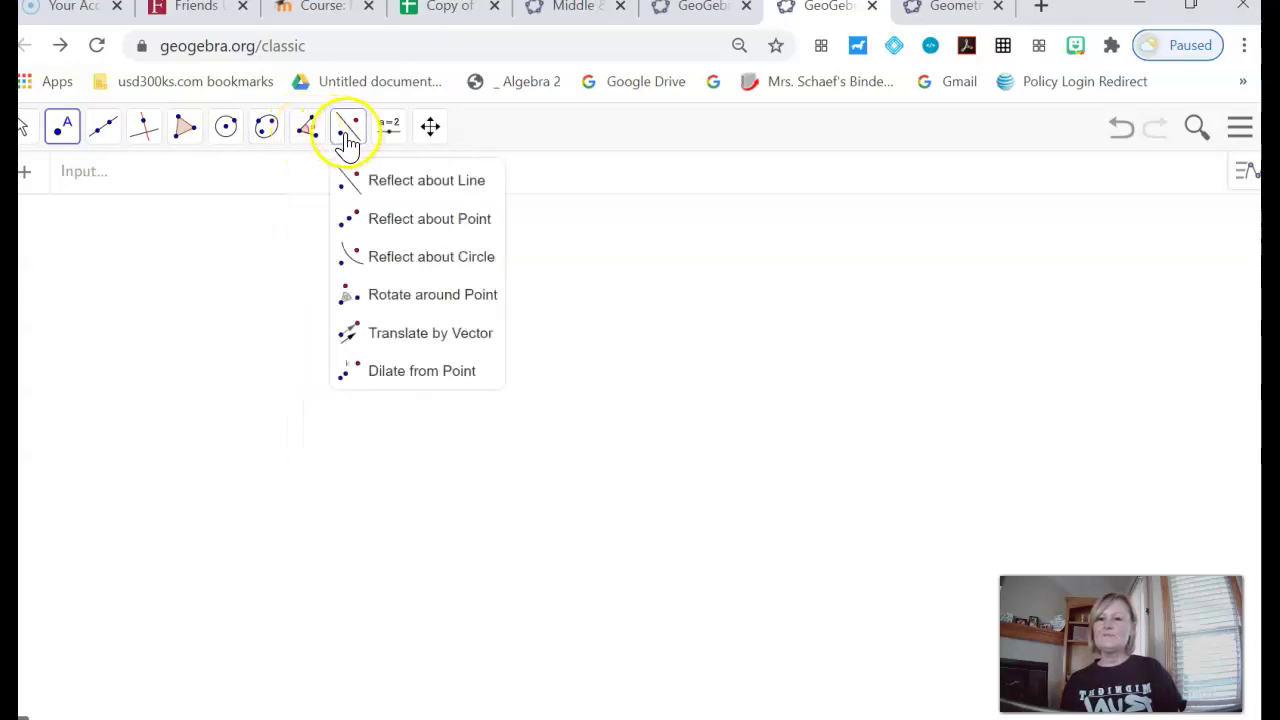
click(388, 138)
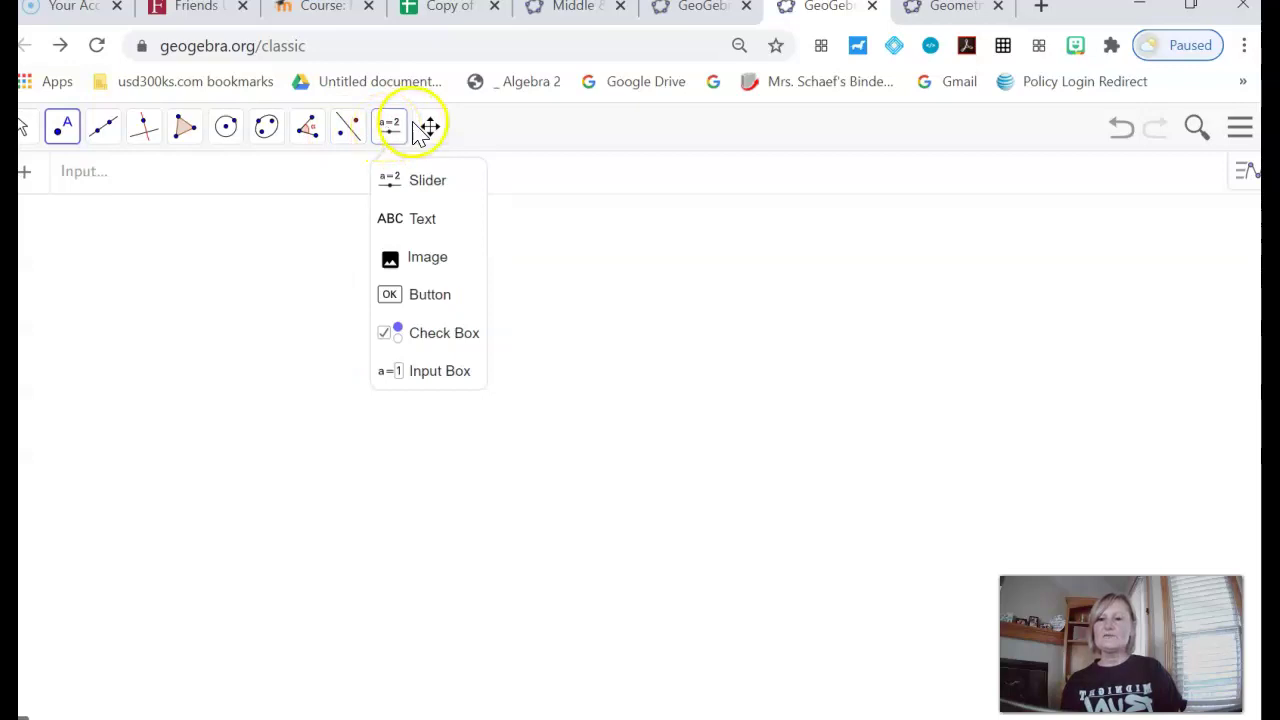
click(426, 130)
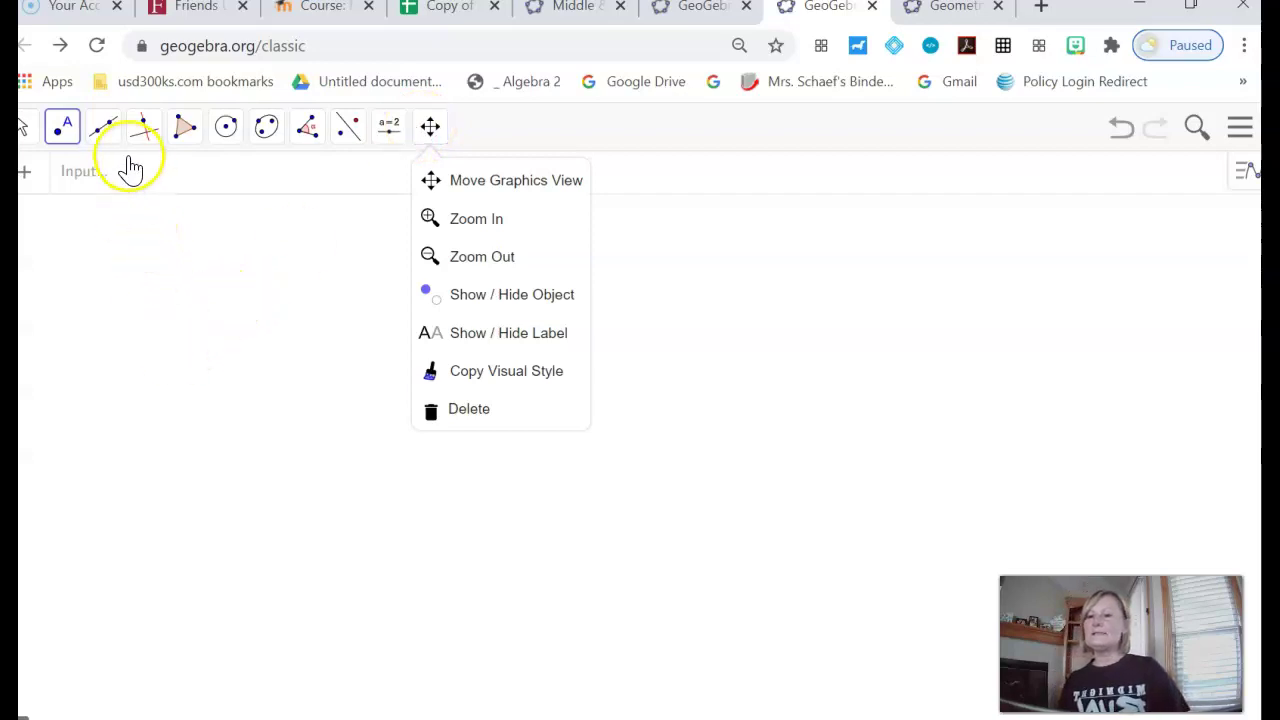
Draw two rays from a shared vertex at about (-5, -2), one through about (-1, -1) and one through about (-4, 2).
click(107, 130)
click(138, 186)
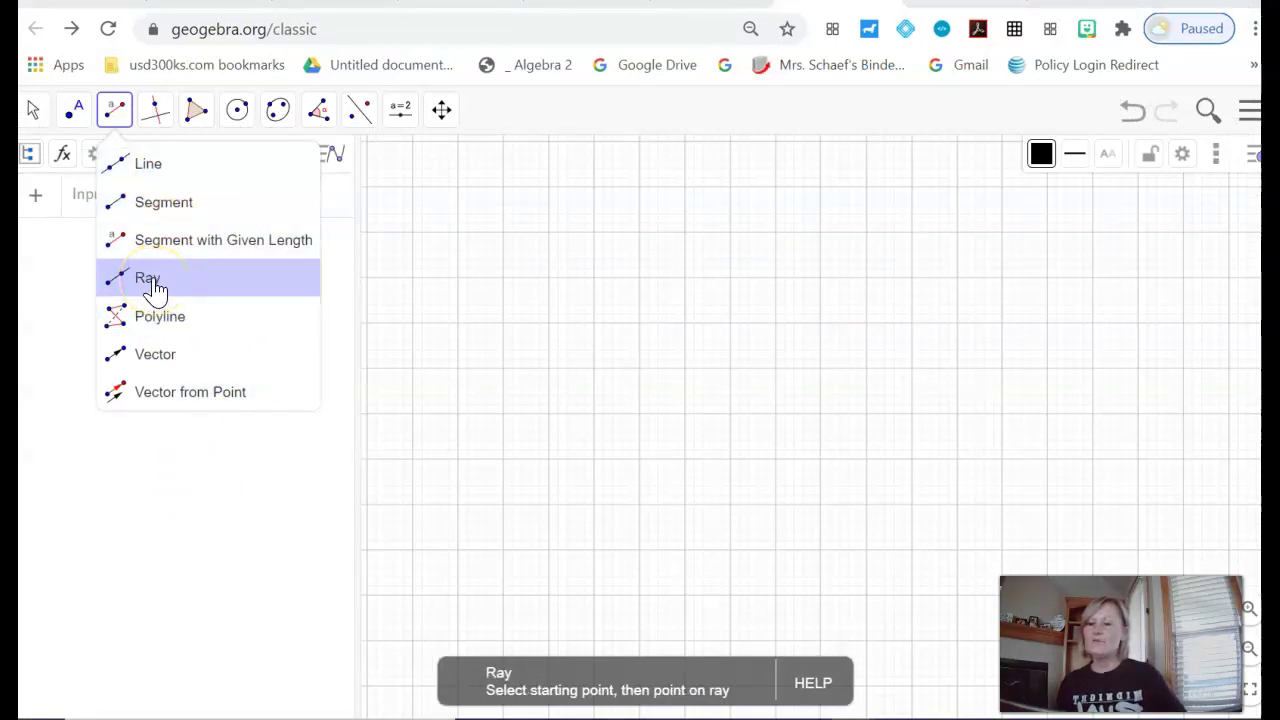
click(152, 280)
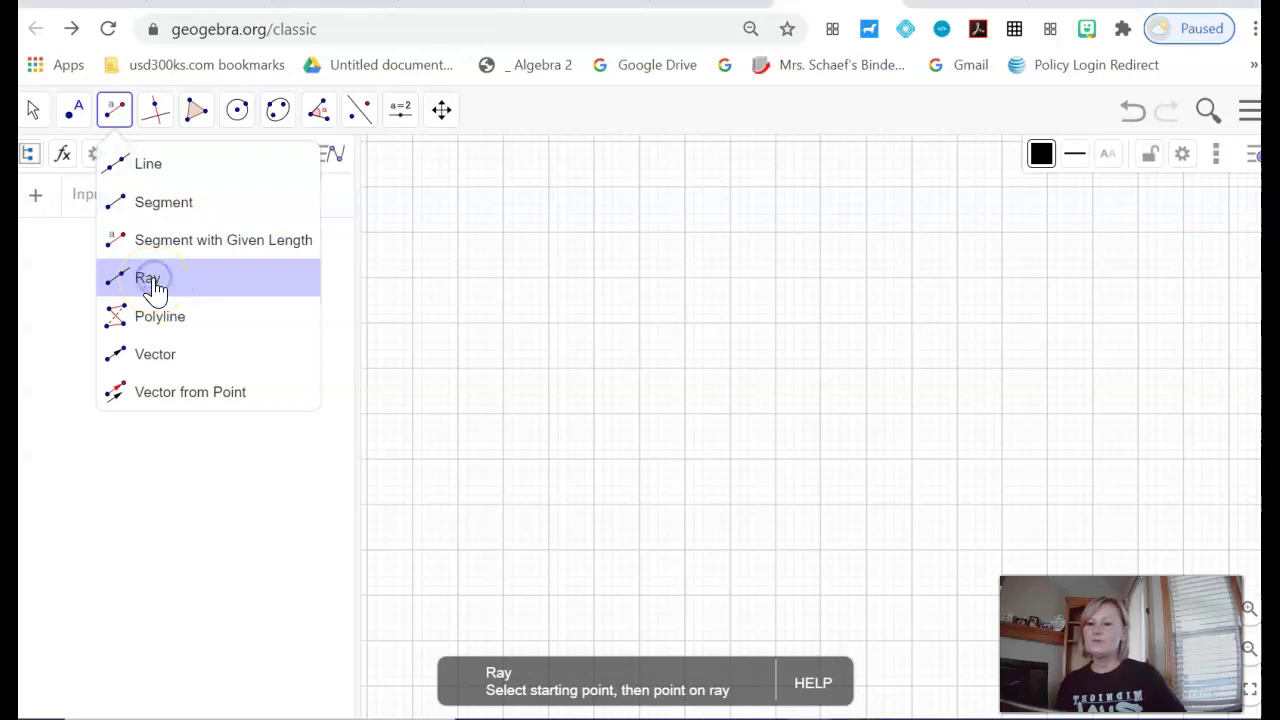
click(594, 412)
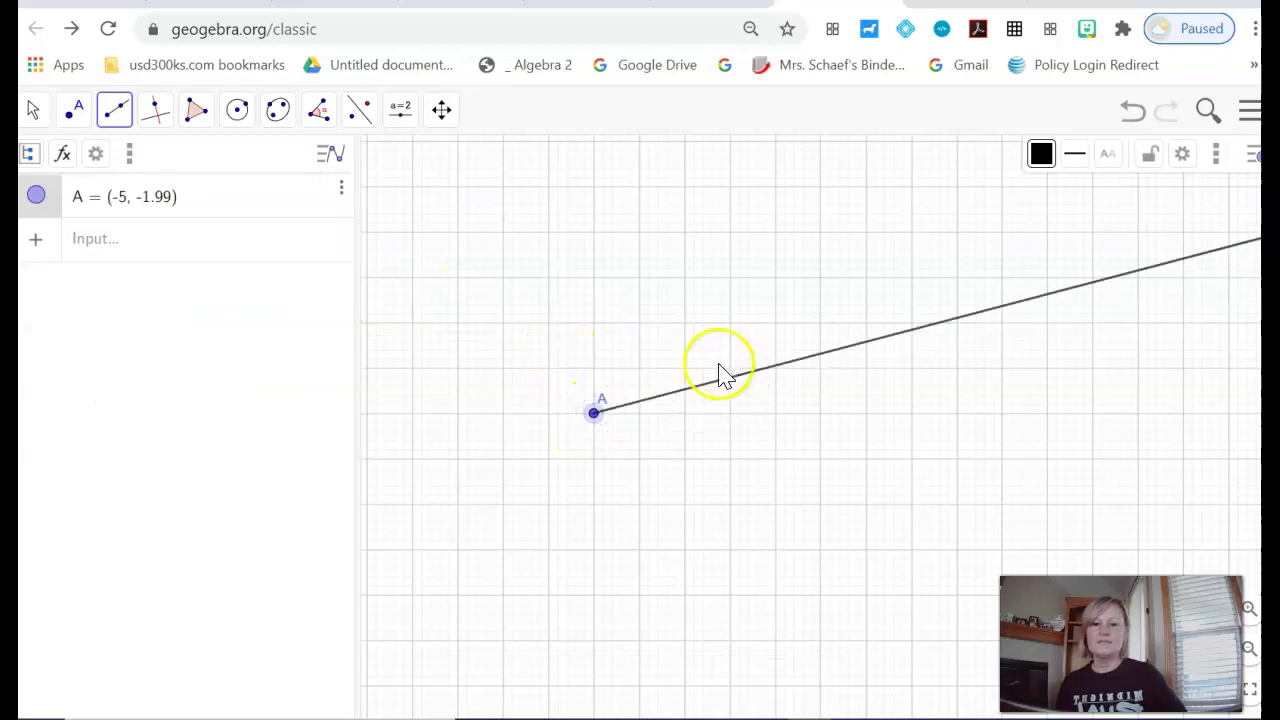
click(773, 368)
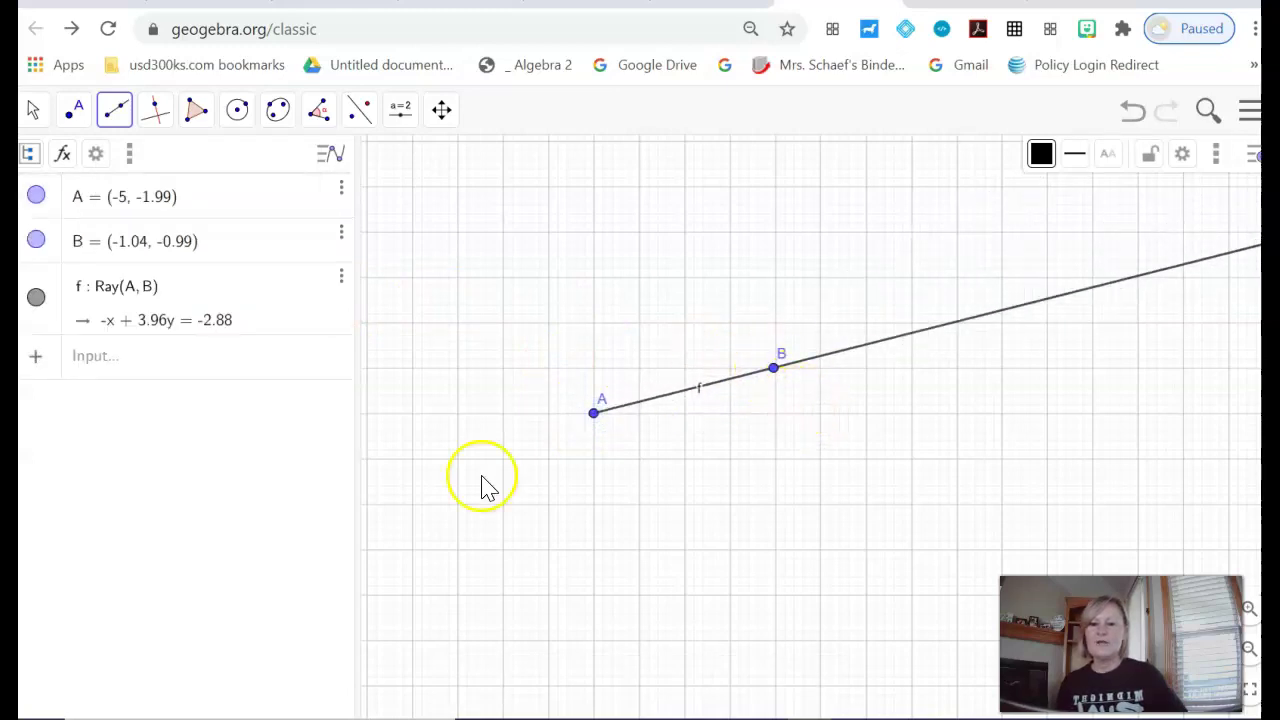
click(110, 112)
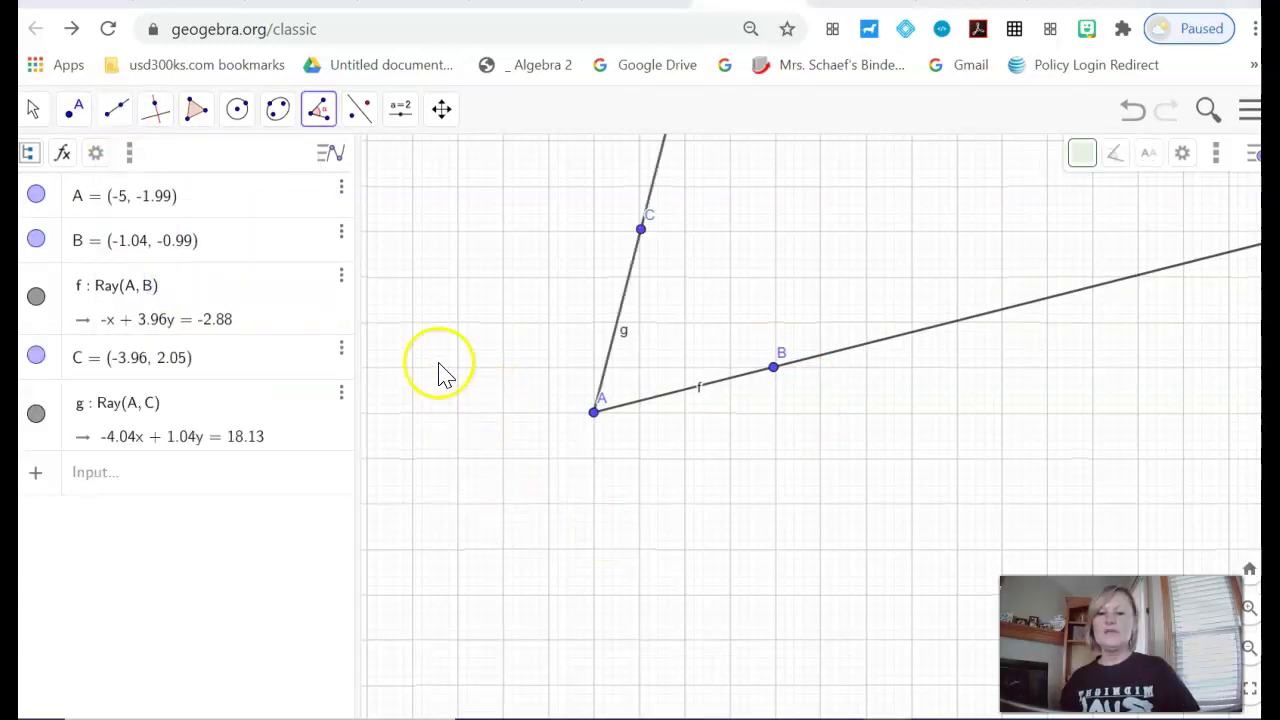
Measure the angle between the two rays with the Angle tool, using points B, A and C with A as vertex.
click(320, 113)
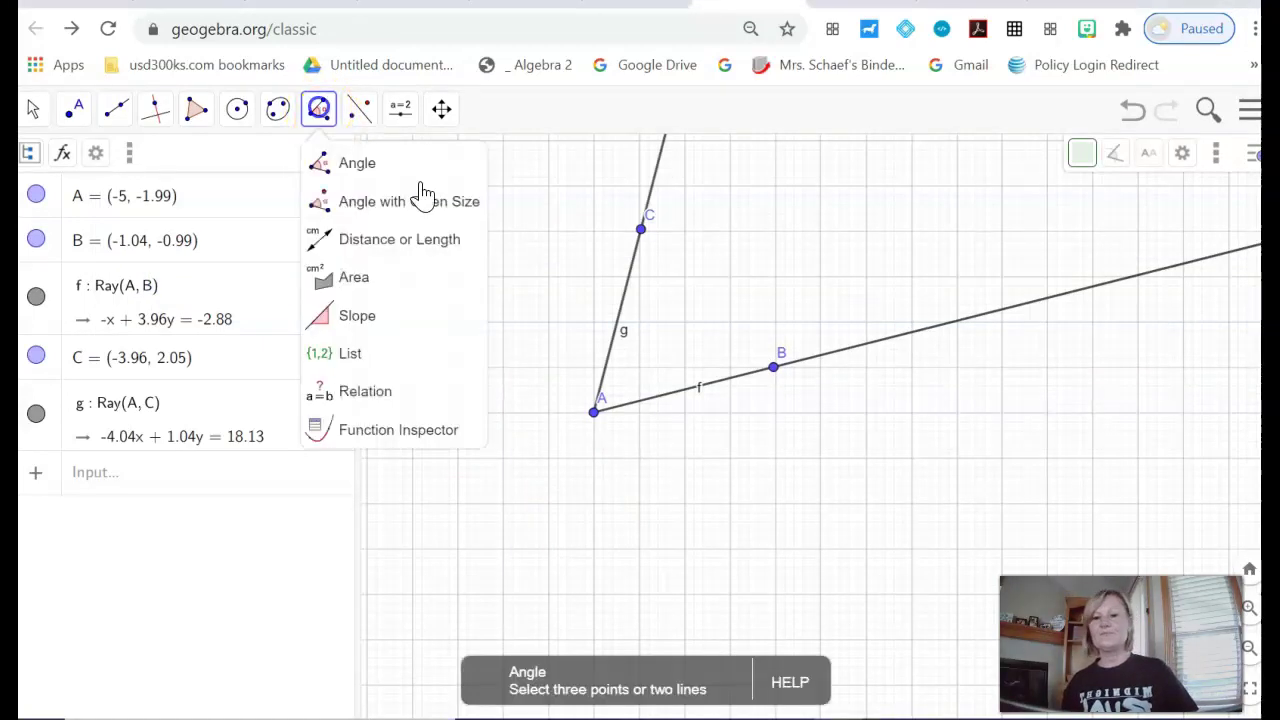
click(344, 163)
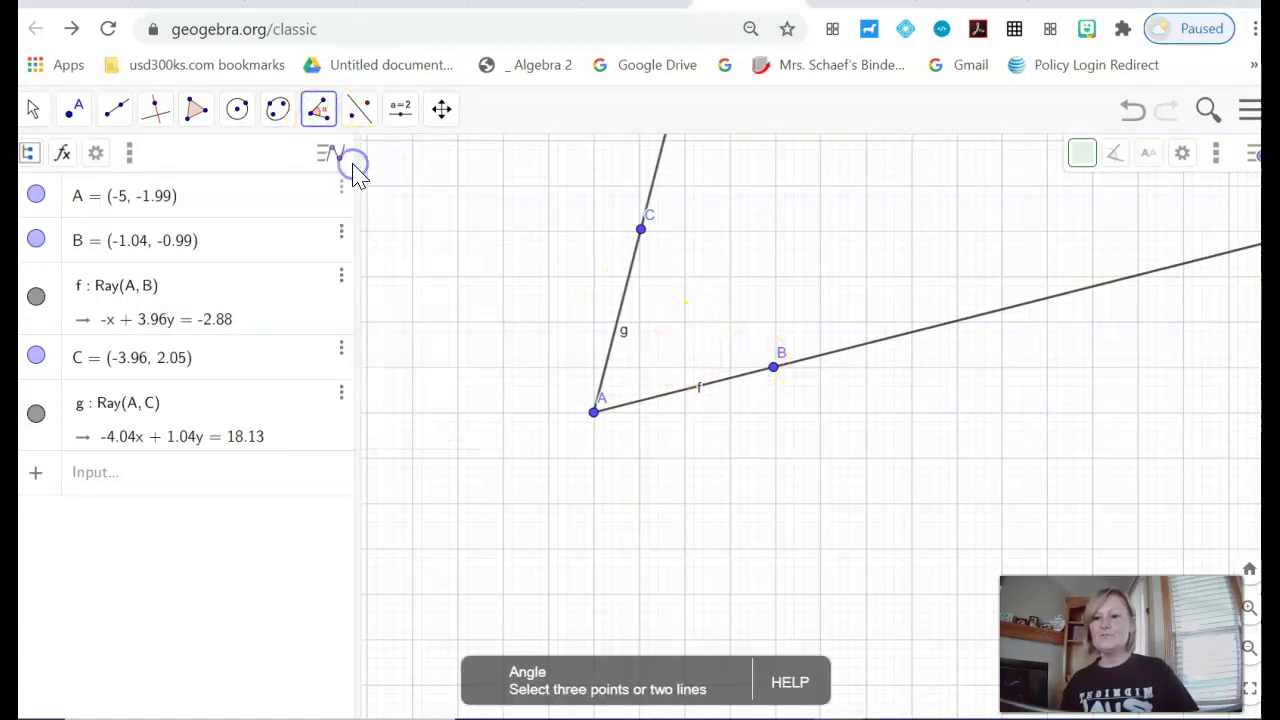
click(775, 368)
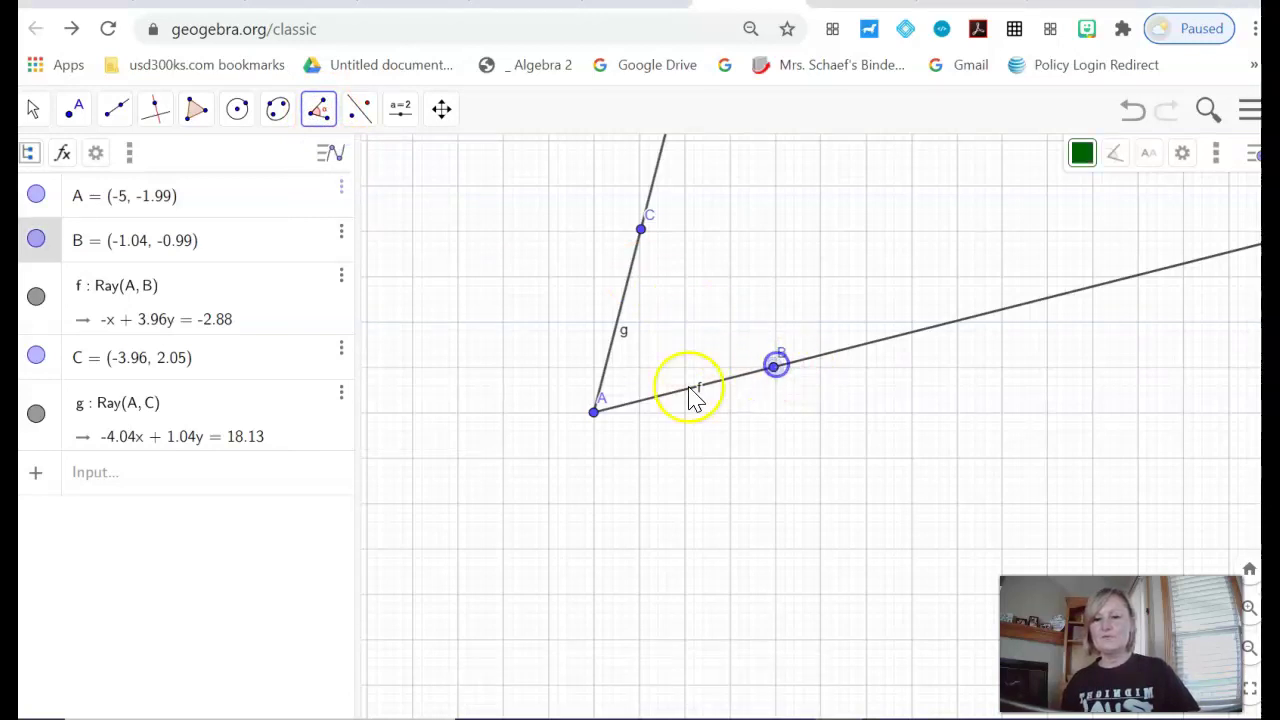
click(596, 412)
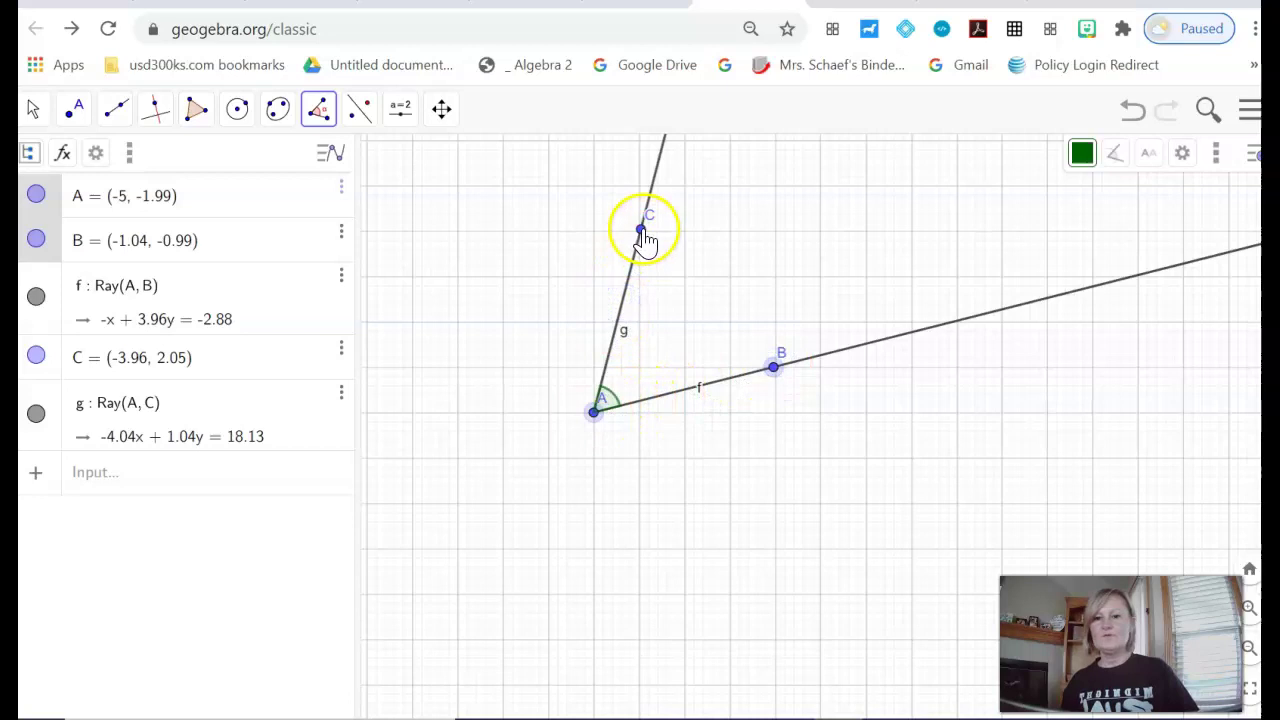
click(641, 229)
click(641, 405)
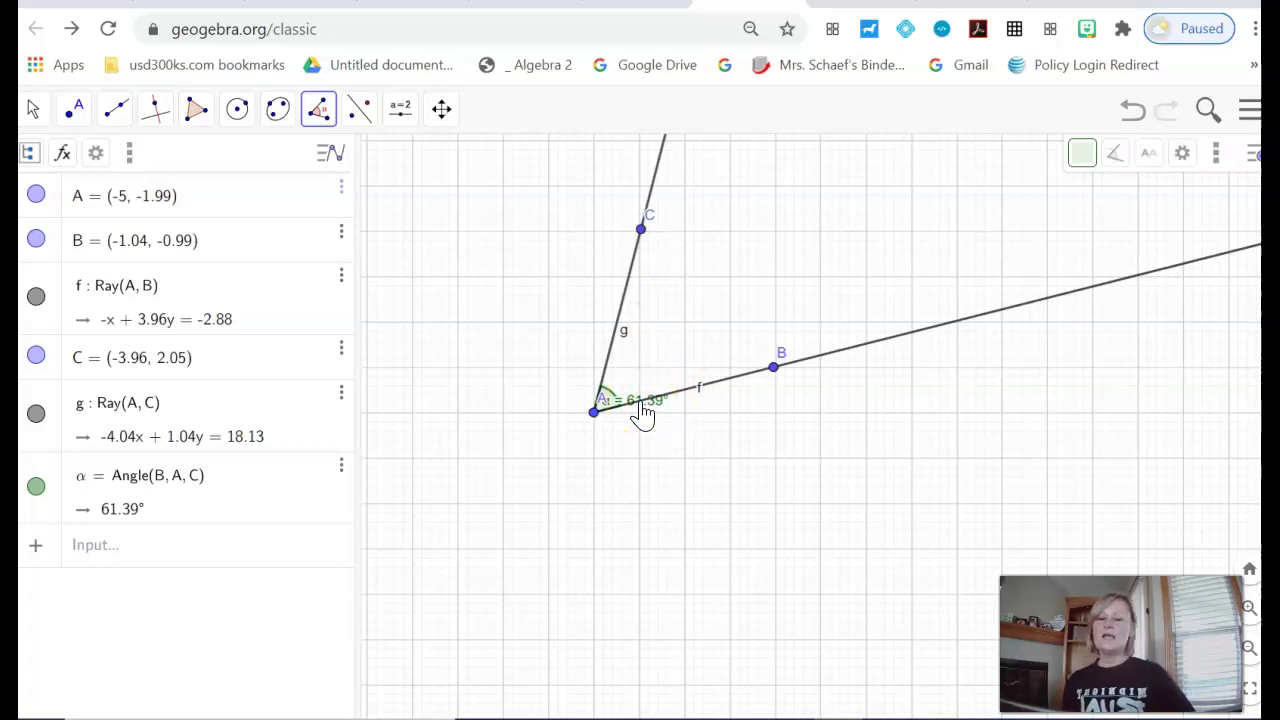
Clear the canvas and construct a 45° counterclockwise Angle with Given Size, leg point about (-3.1, -2.1), vertex about (-0.6, 1.3).
click(503, 613)
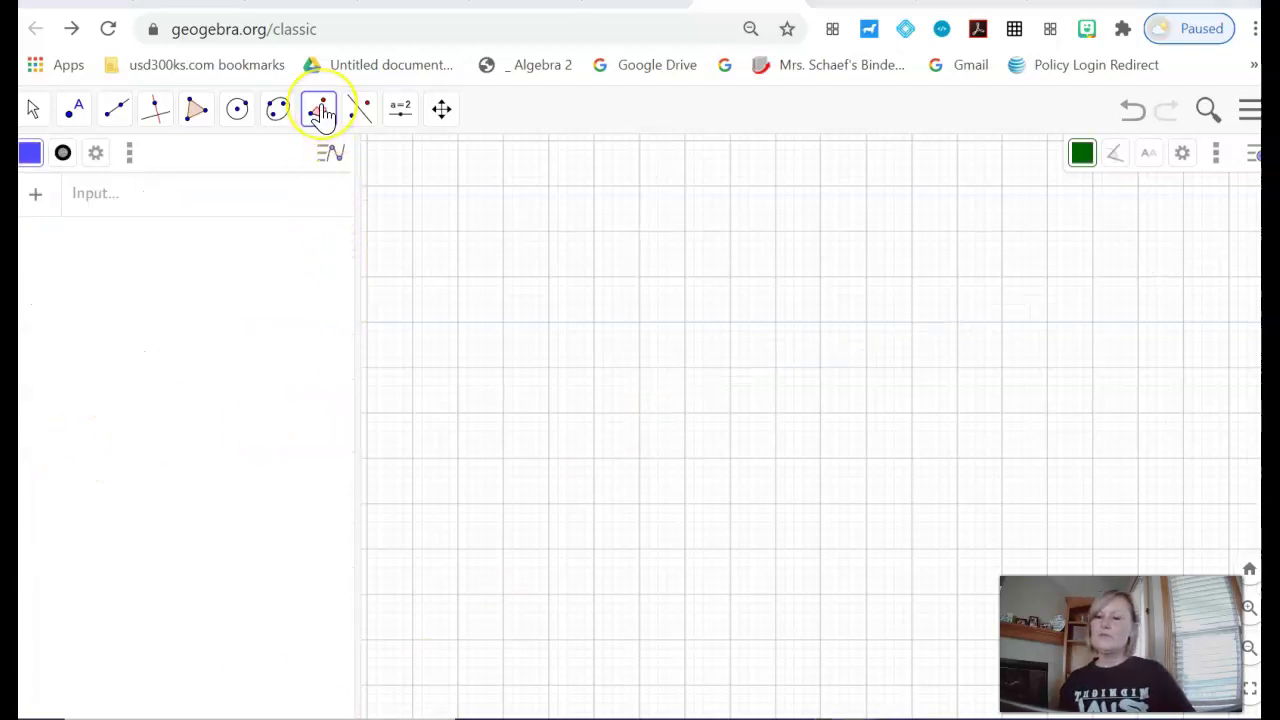
click(322, 111)
click(381, 205)
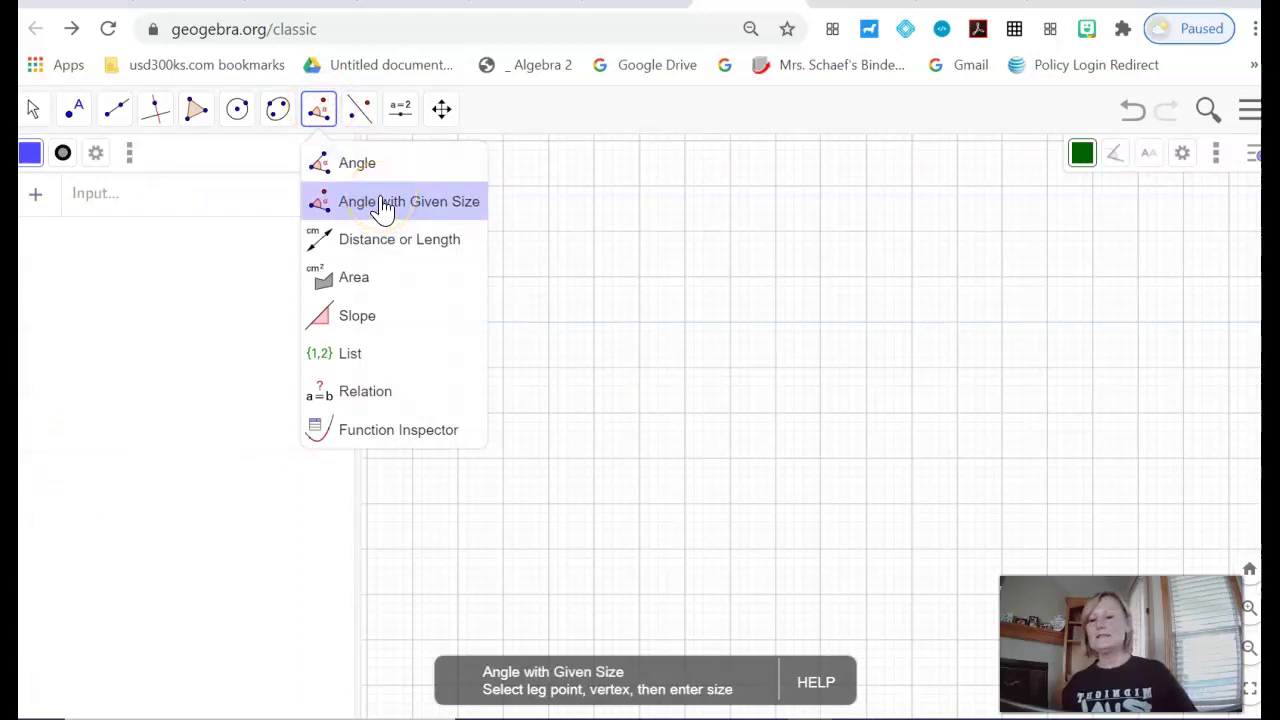
drag(381, 213, 465, 213)
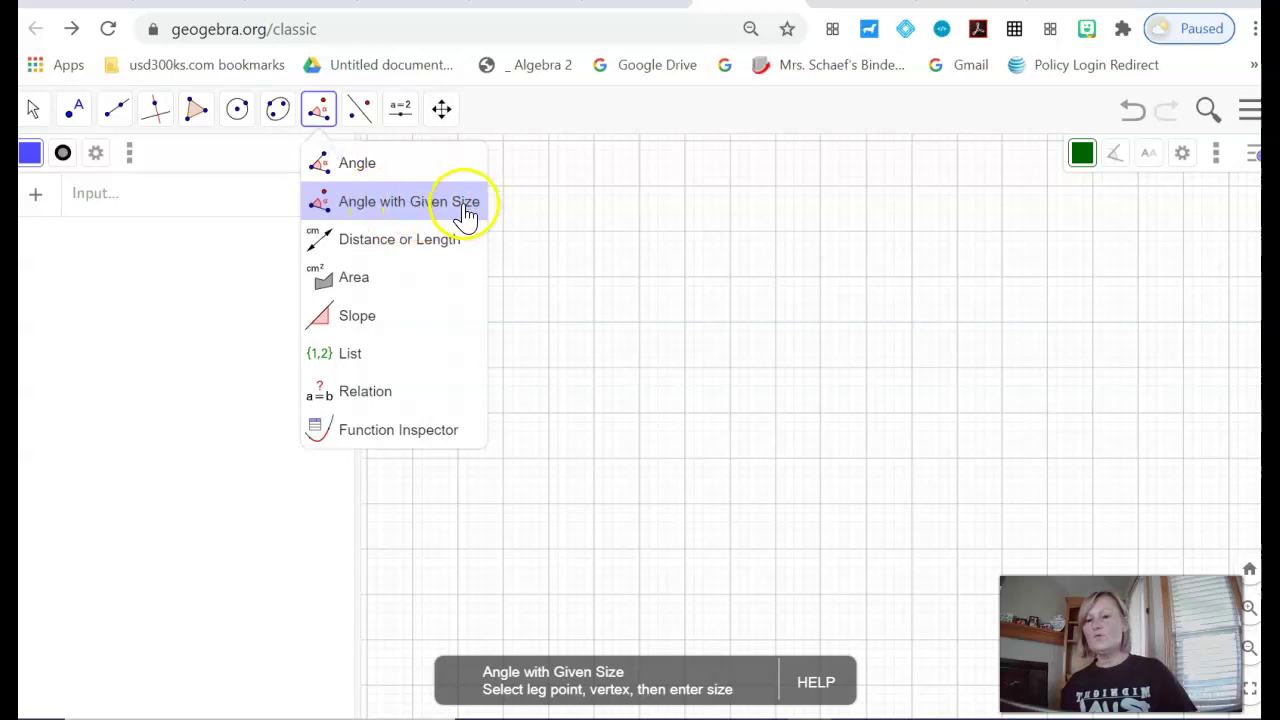
click(432, 205)
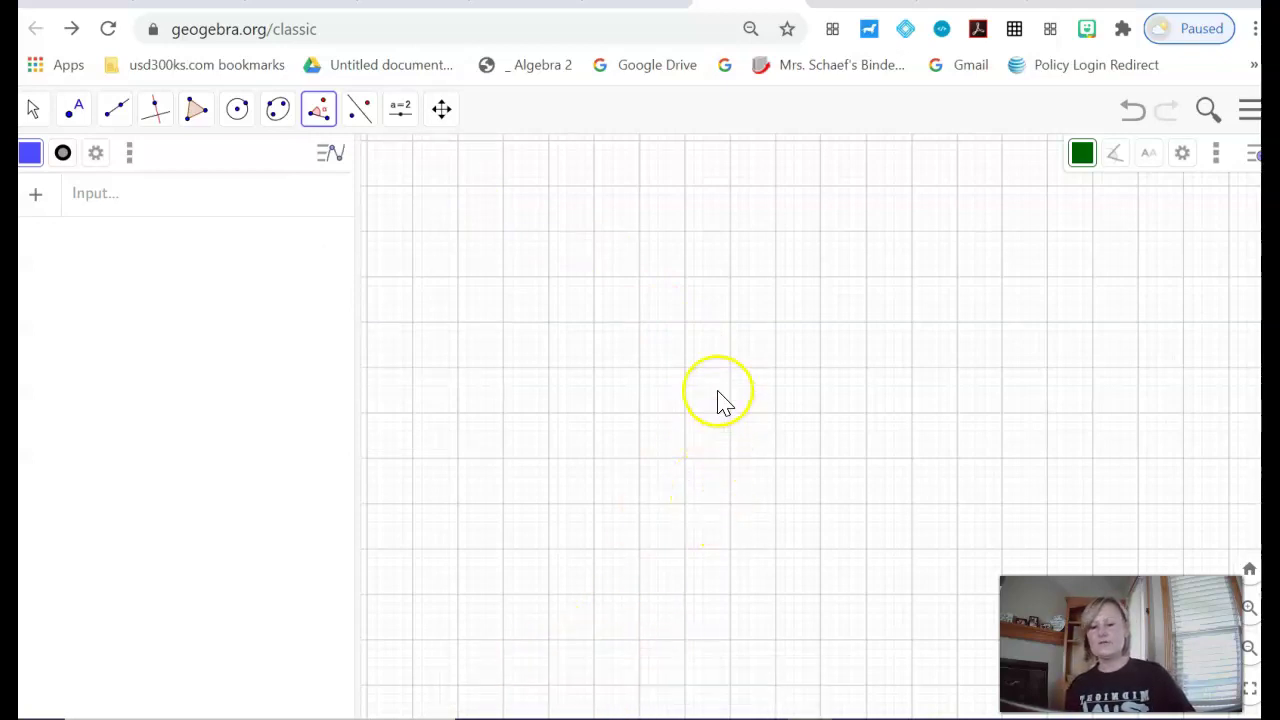
click(680, 418)
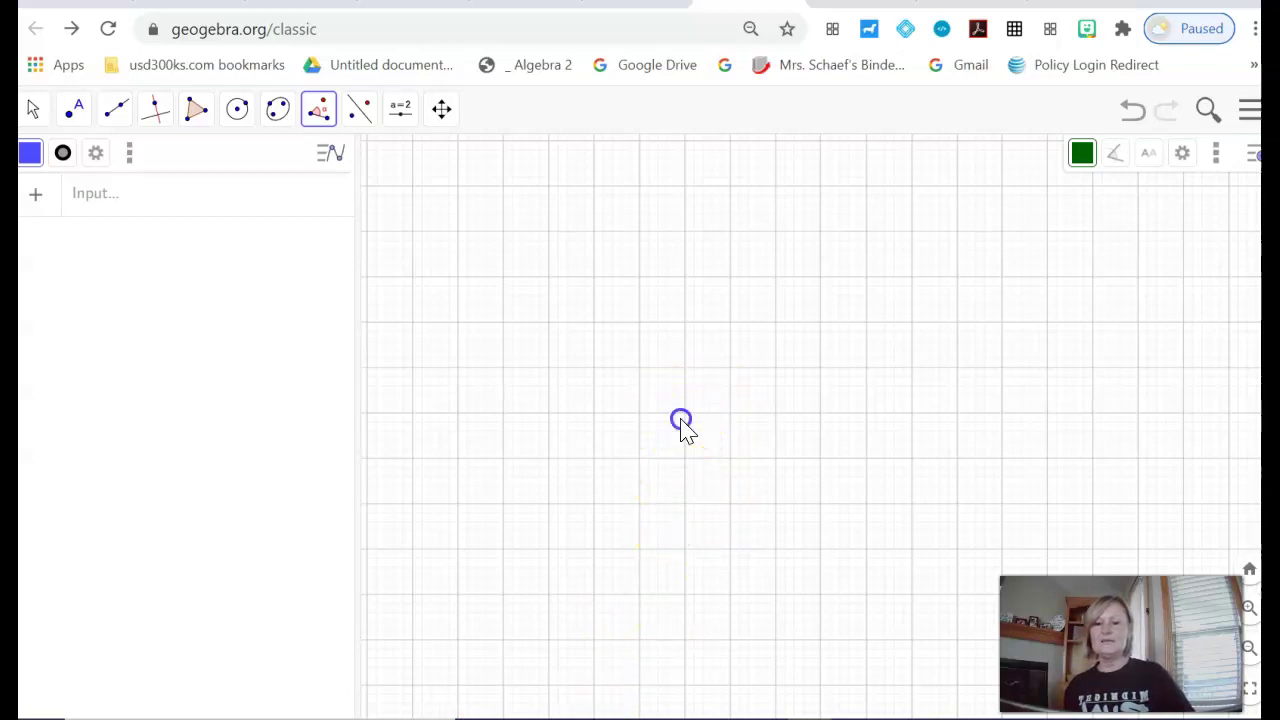
click(791, 267)
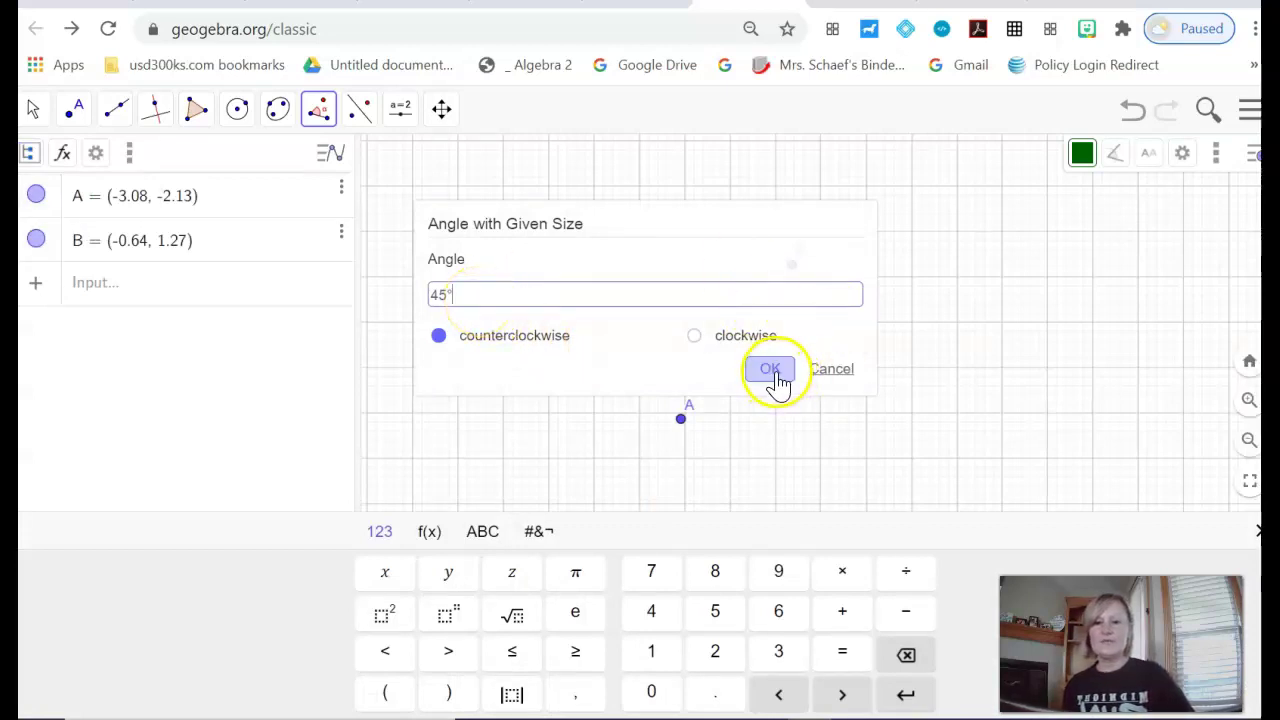
click(769, 370)
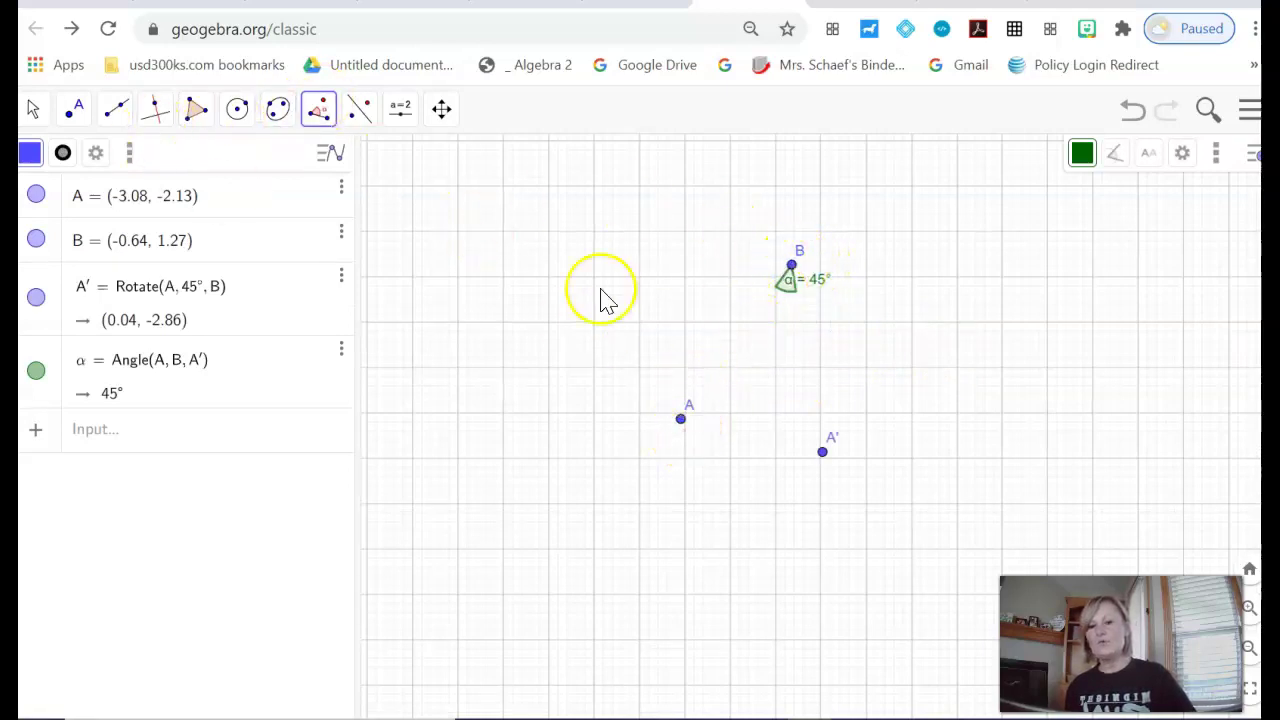
Draw two rays from vertex B, one through a new point at about (-2.7, -1.6) near A and one through A'.
click(117, 110)
click(196, 109)
click(271, 200)
click(114, 109)
click(163, 201)
click(147, 277)
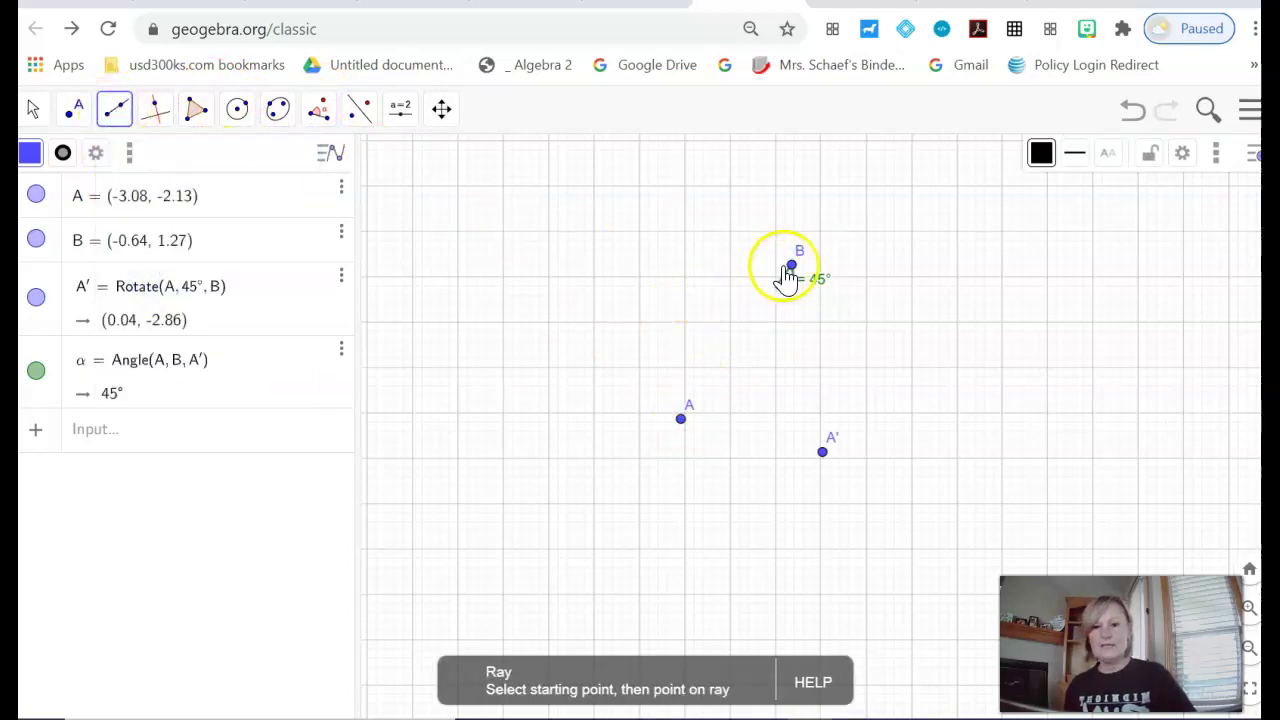
click(792, 266)
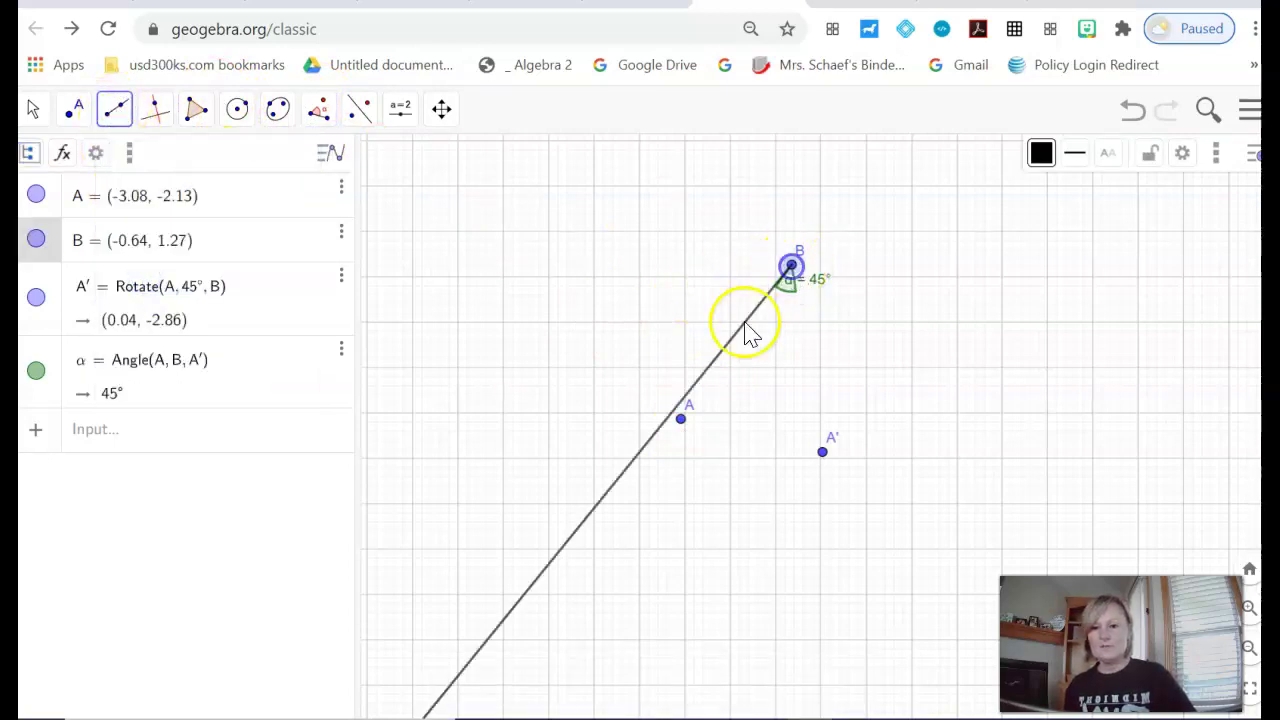
click(698, 393)
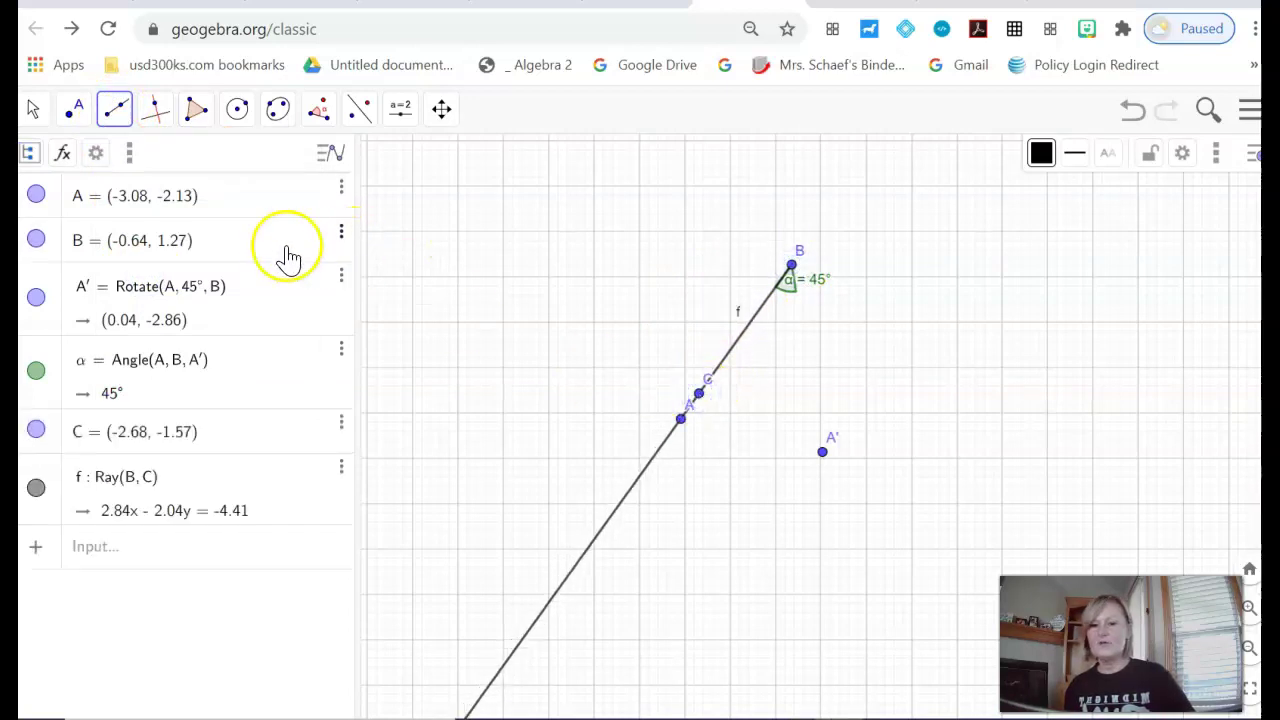
click(118, 112)
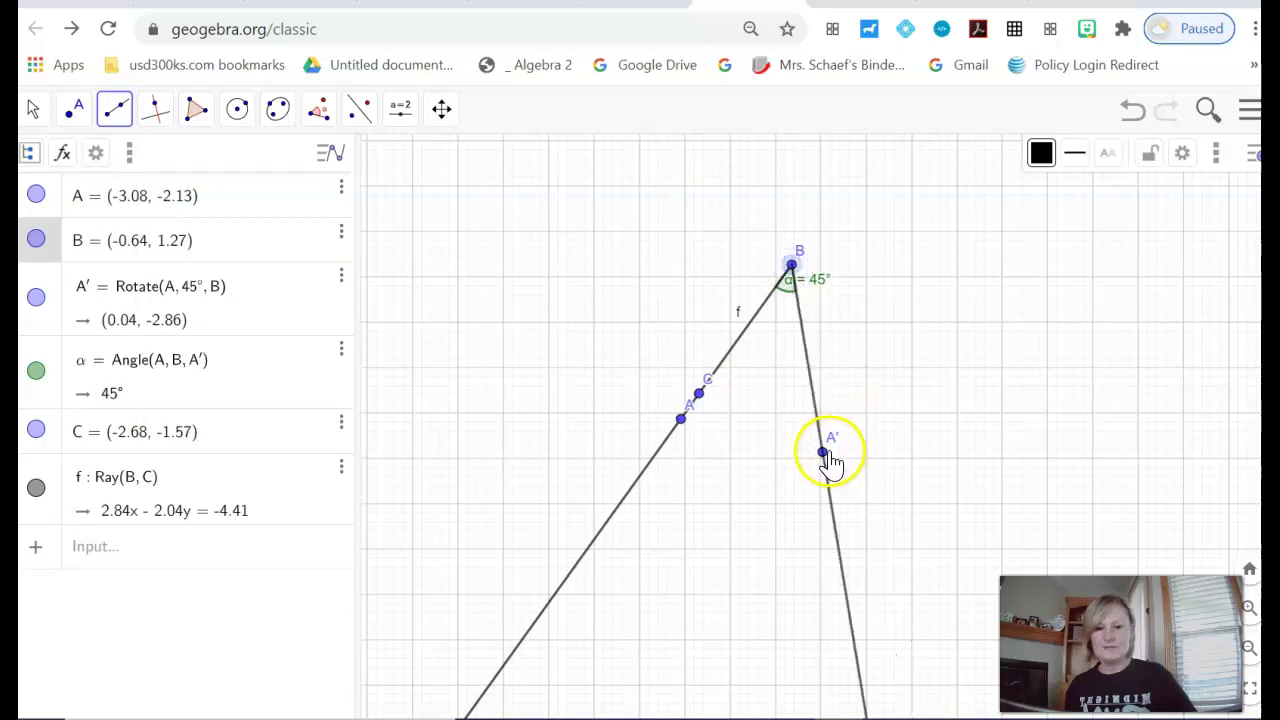
click(822, 452)
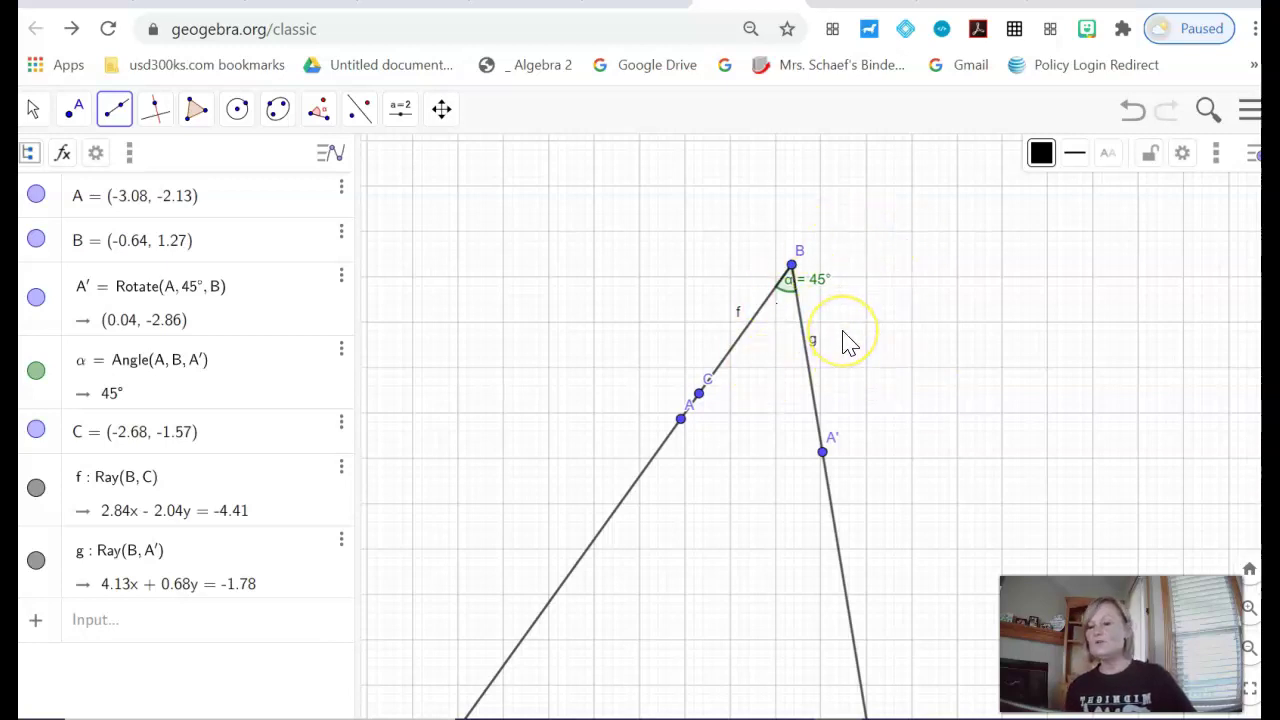
Clear the canvas and draw a triangle with the Polygon tool, vertices at about (-5.3, 1), (-1.3, 0.4) and (-2.1, -3.1).
click(321, 112)
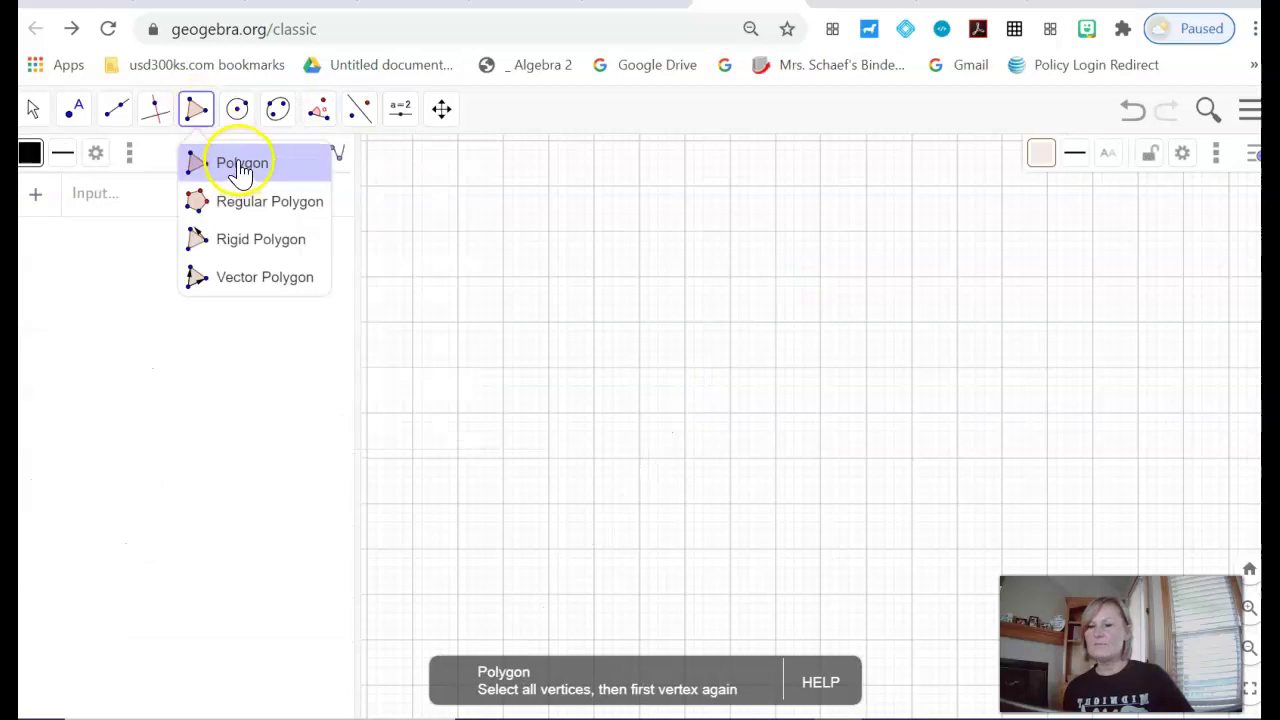
click(242, 166)
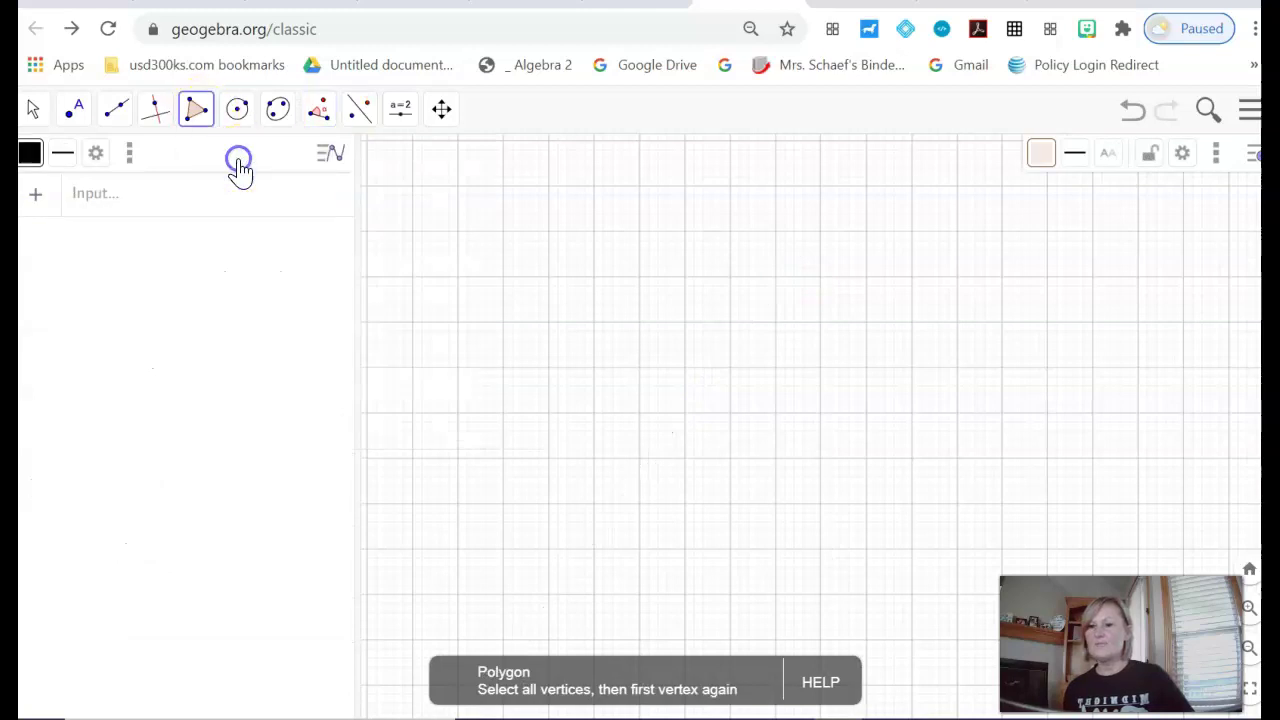
click(581, 279)
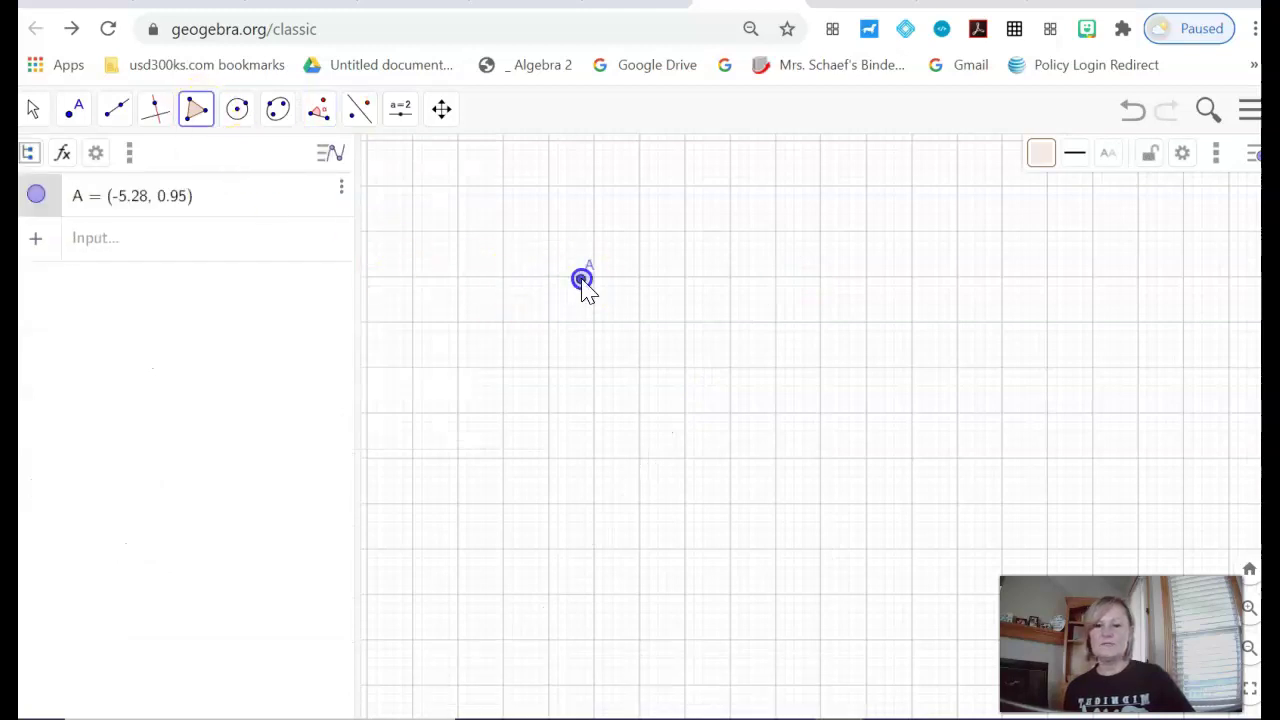
click(761, 302)
click(726, 459)
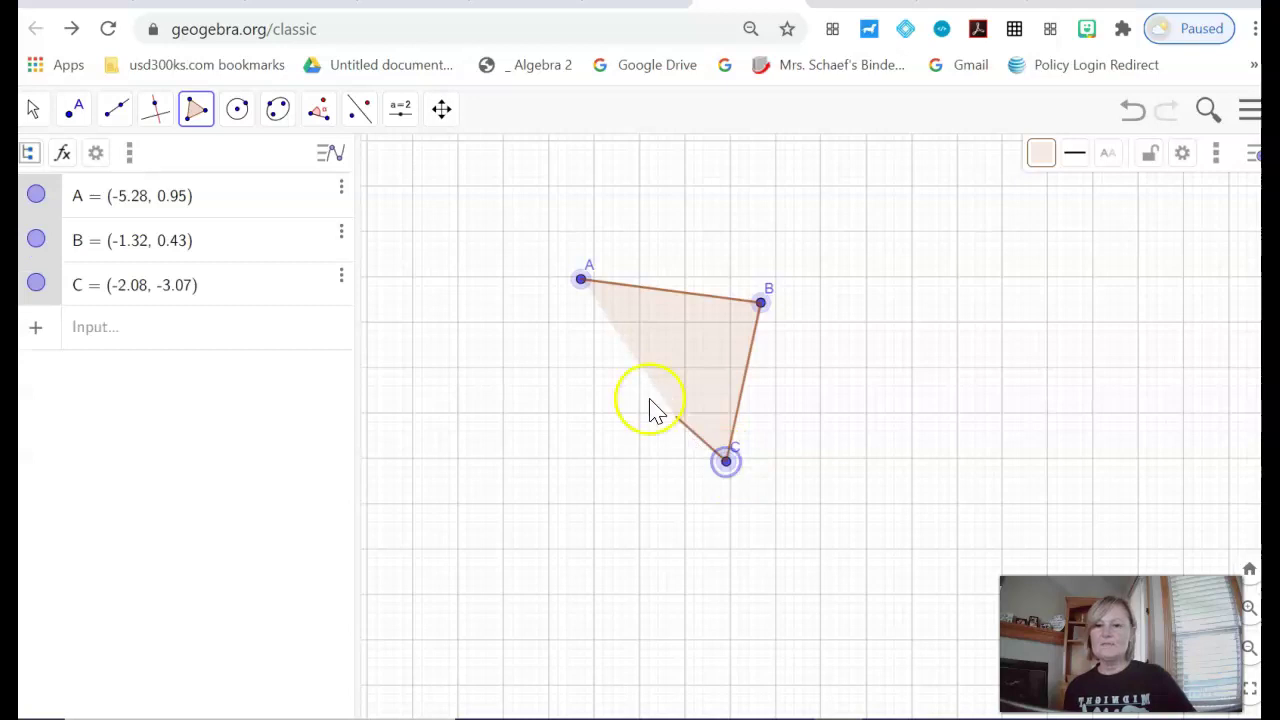
click(581, 281)
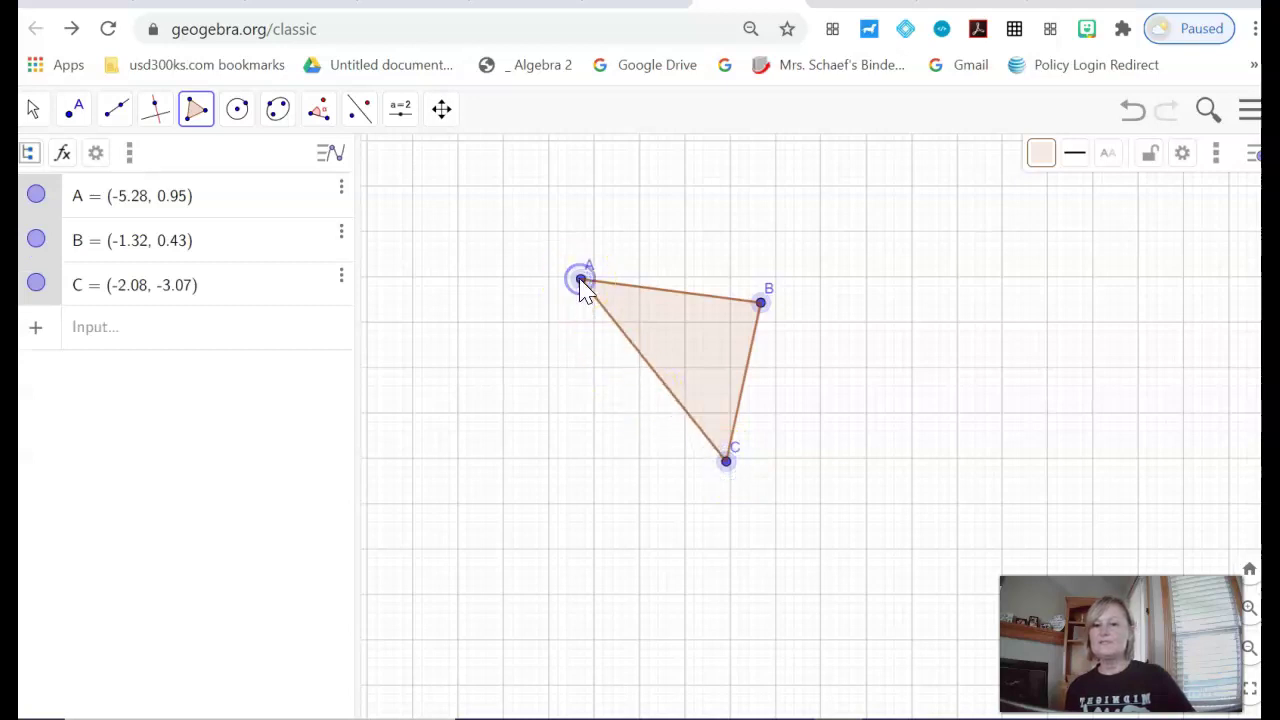
click(582, 280)
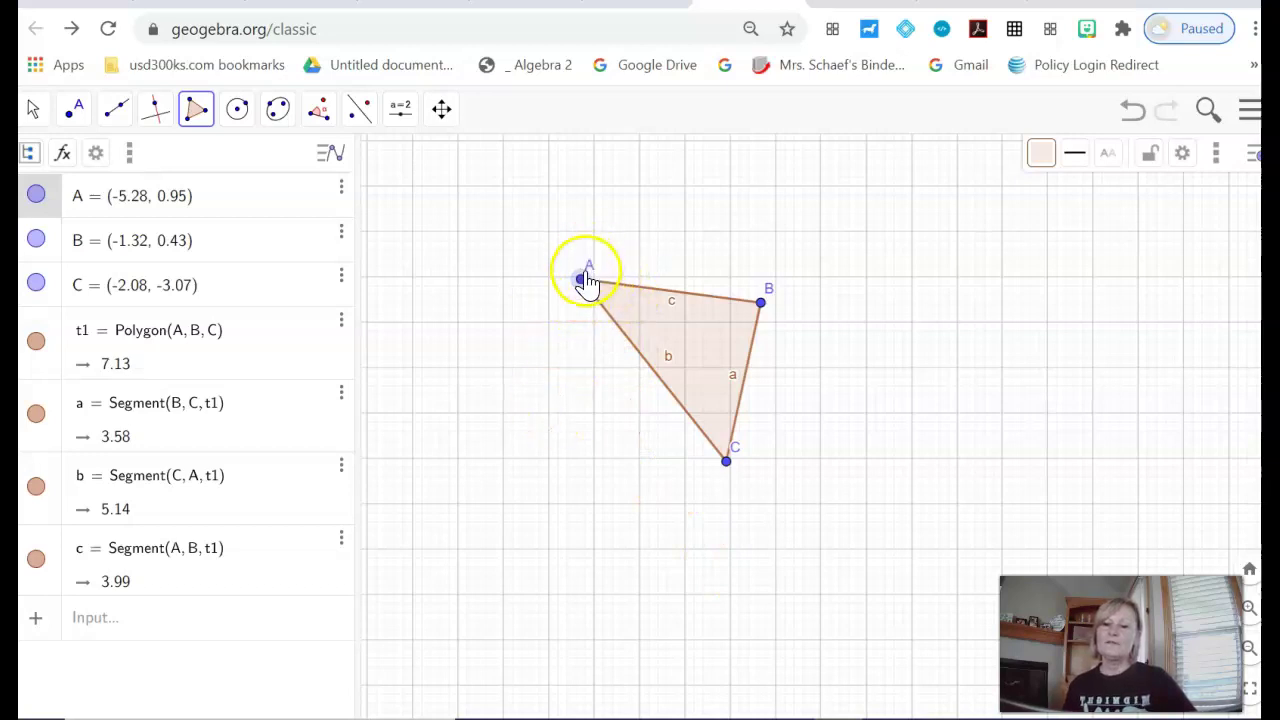
click(581, 279)
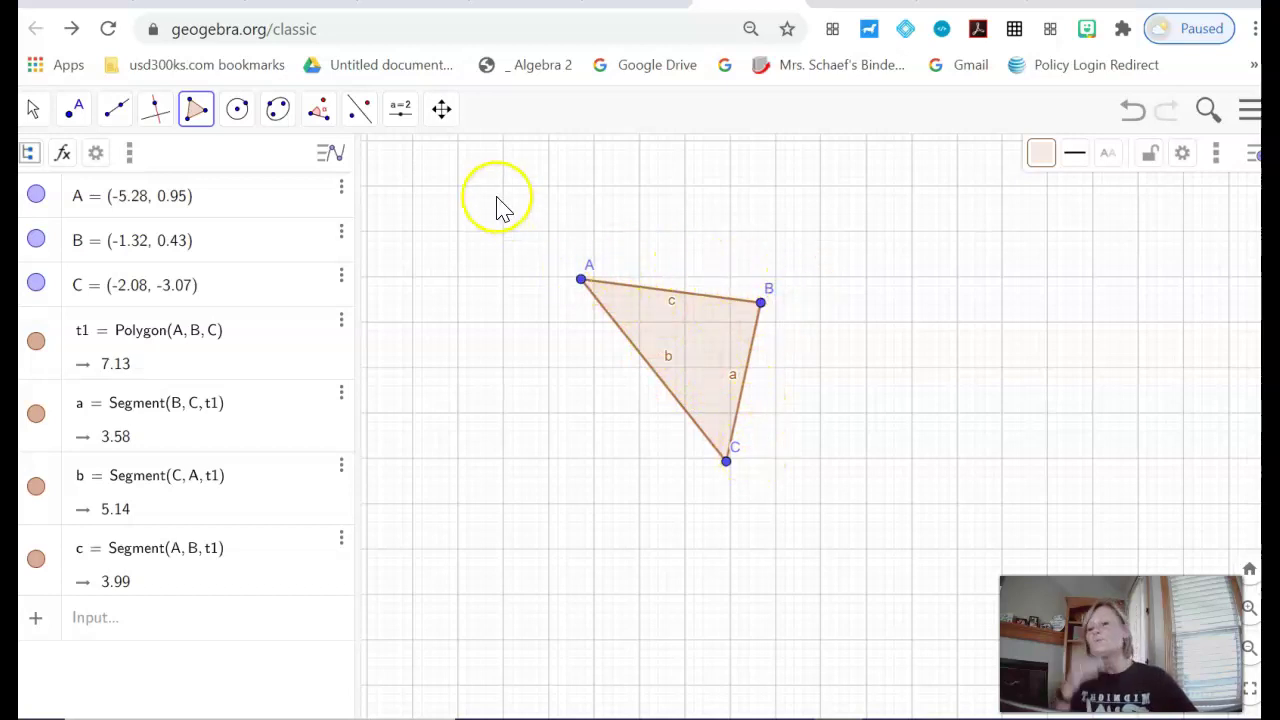
Measure the triangle's three interior angles at A, B and C with the Angle tool, using the pair of sides meeting at each vertex.
click(324, 114)
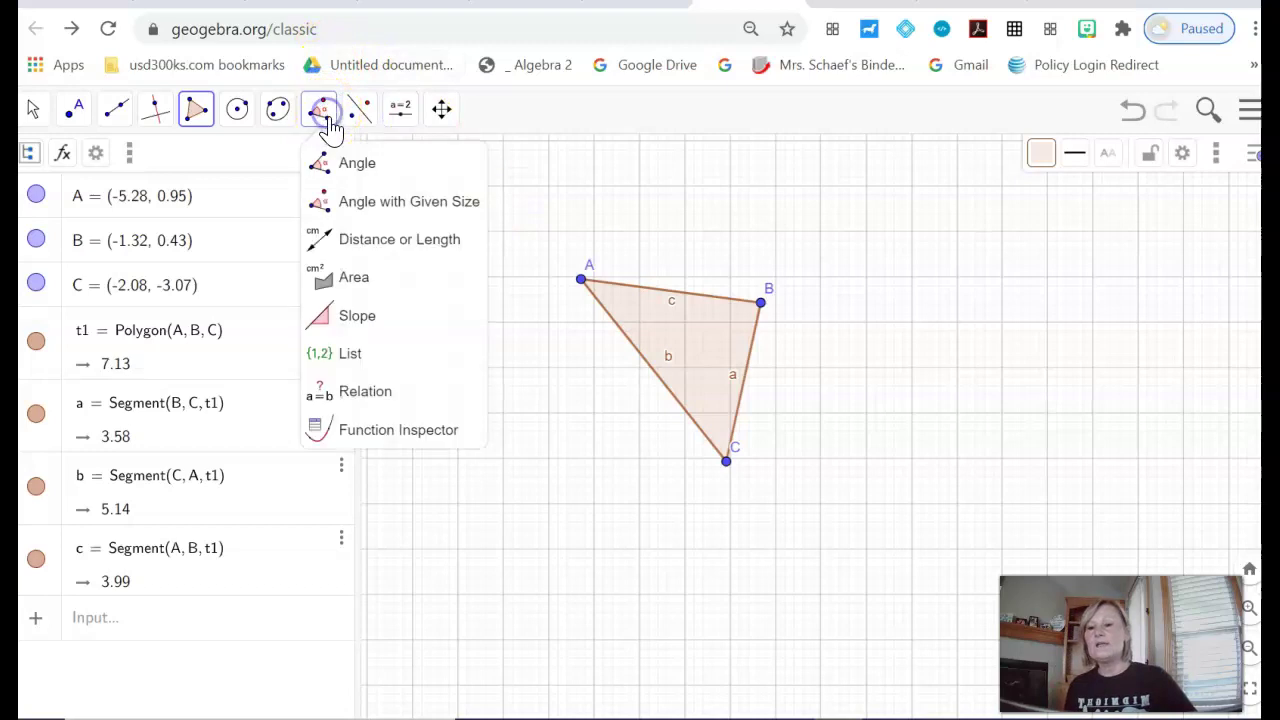
click(357, 163)
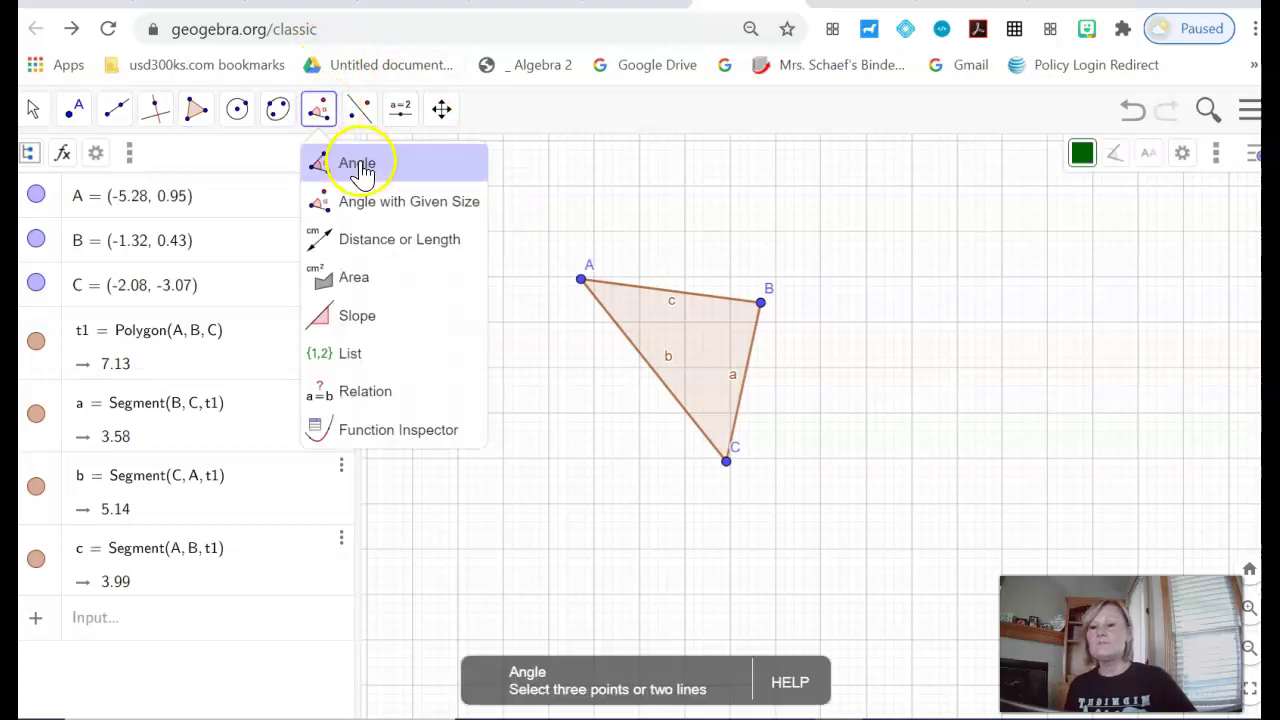
click(632, 344)
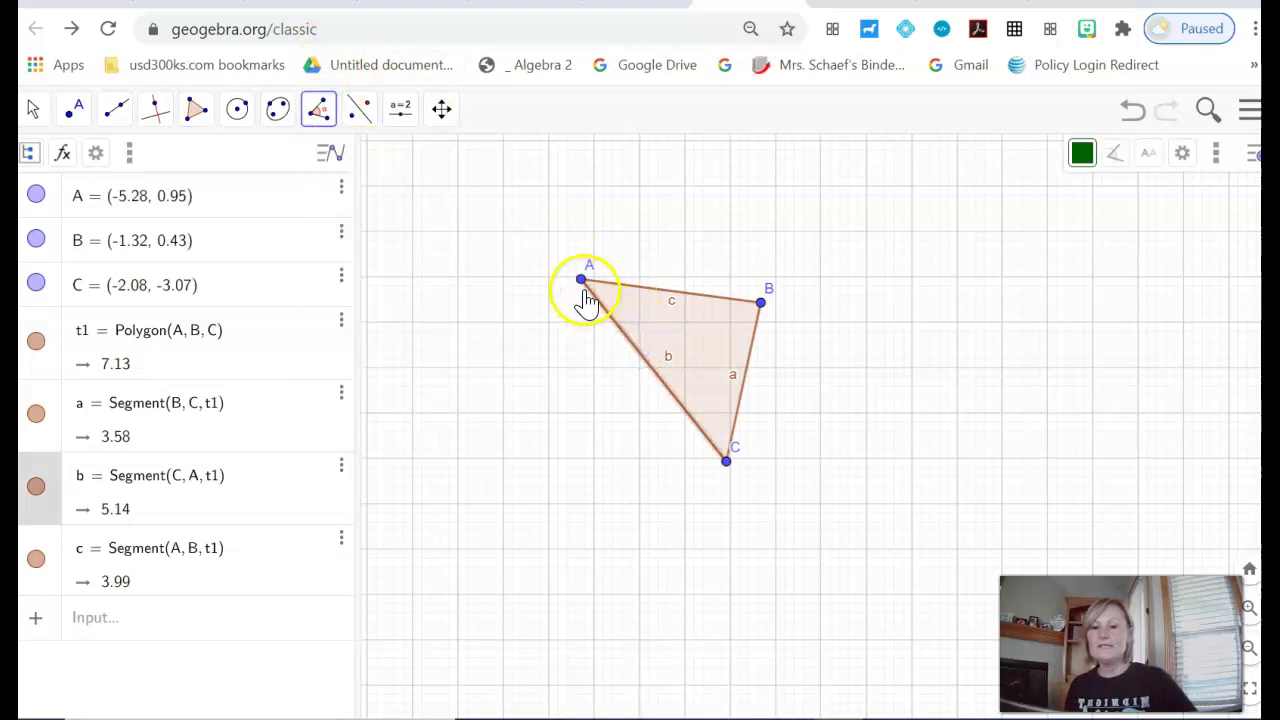
click(634, 287)
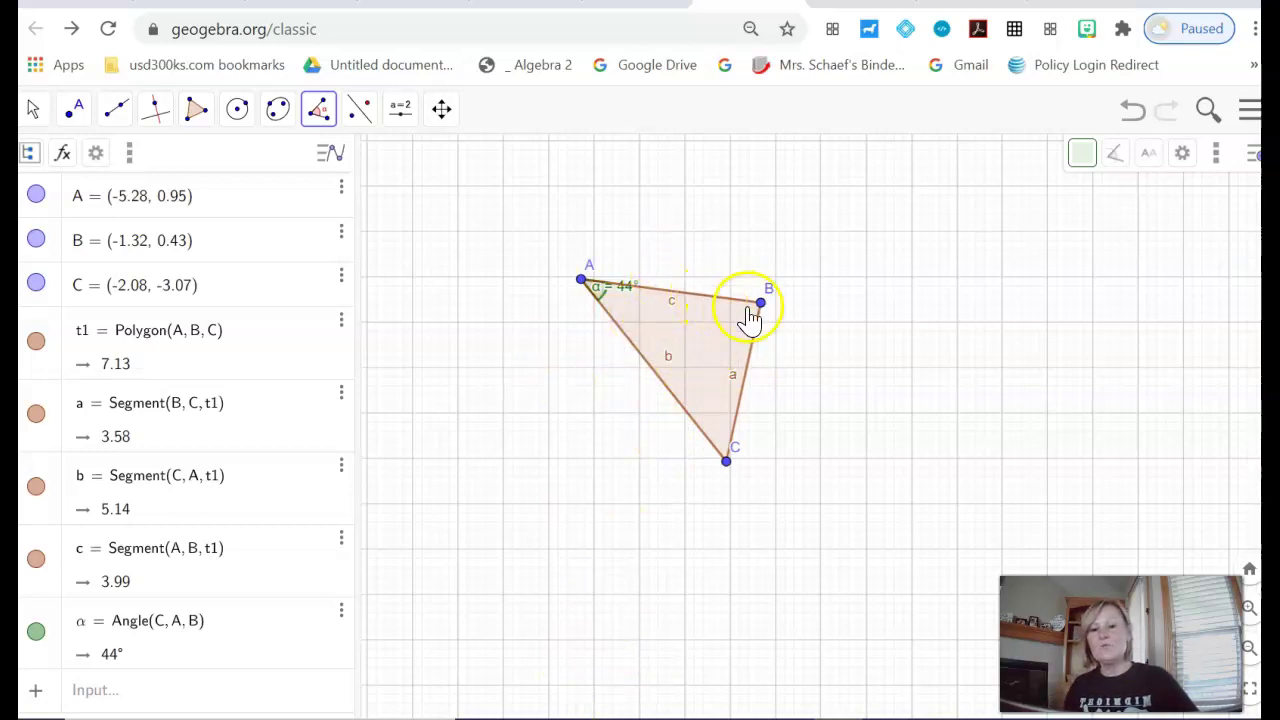
click(715, 296)
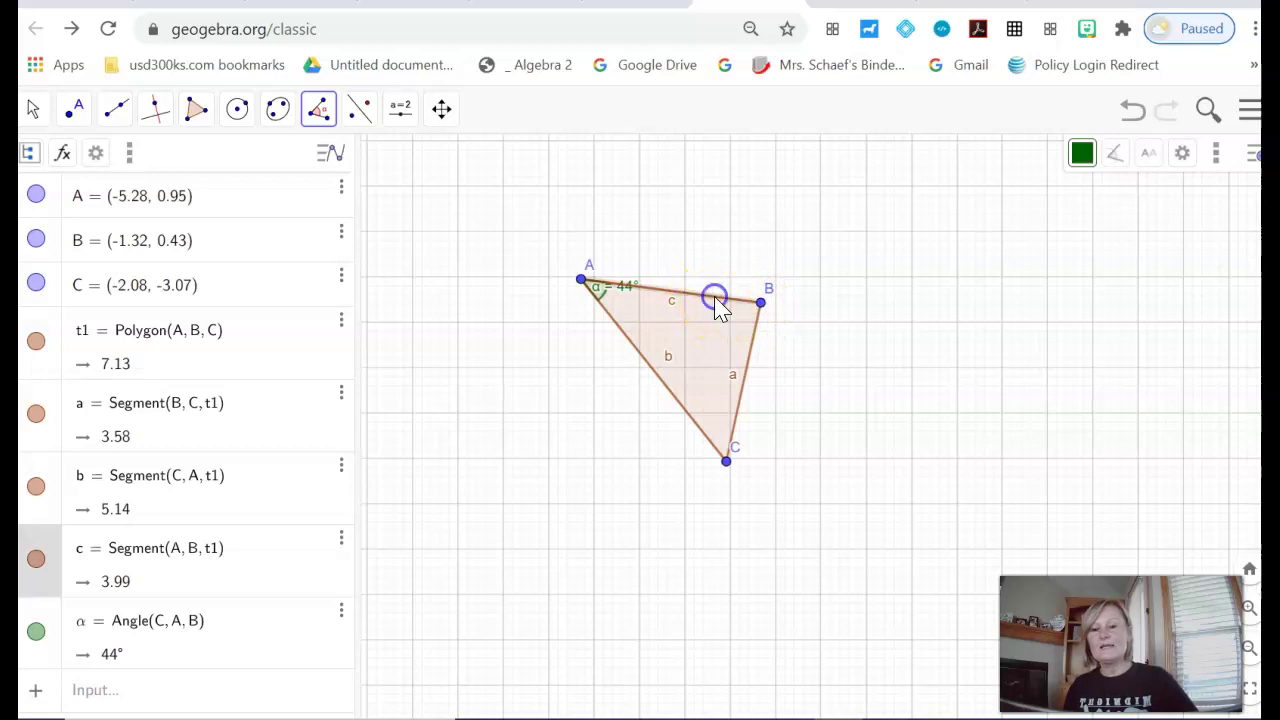
click(750, 350)
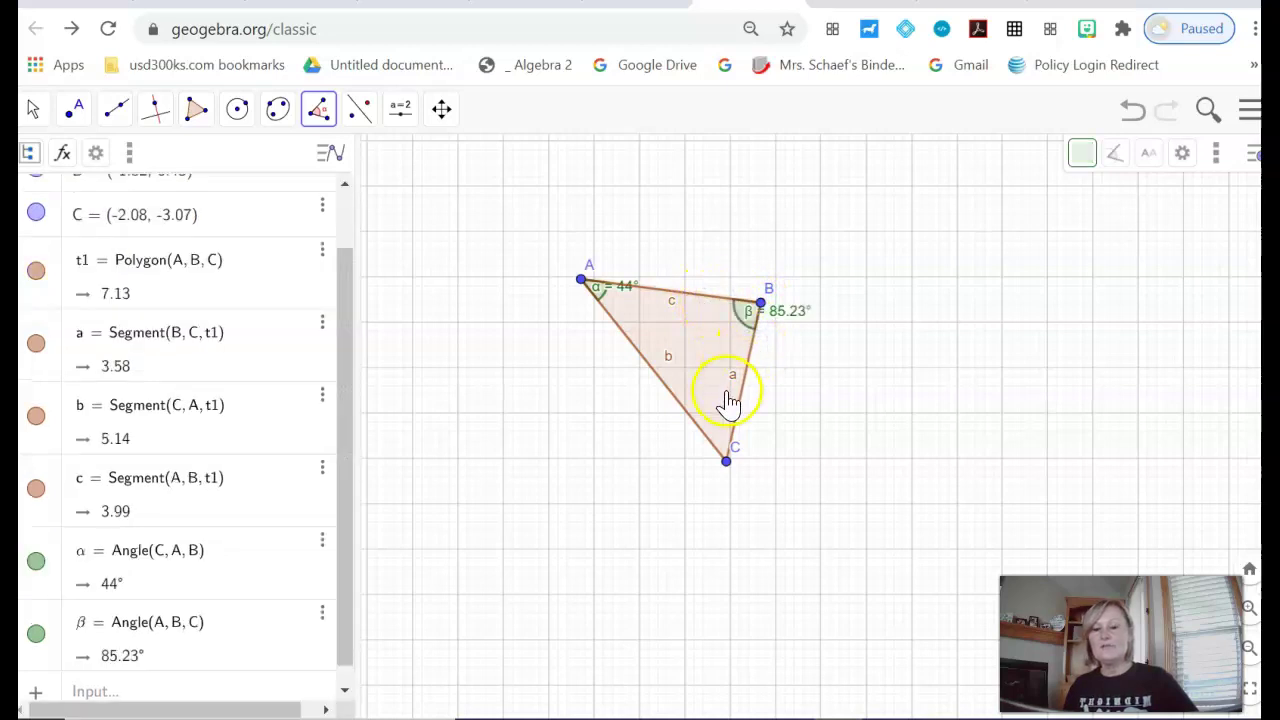
click(741, 415)
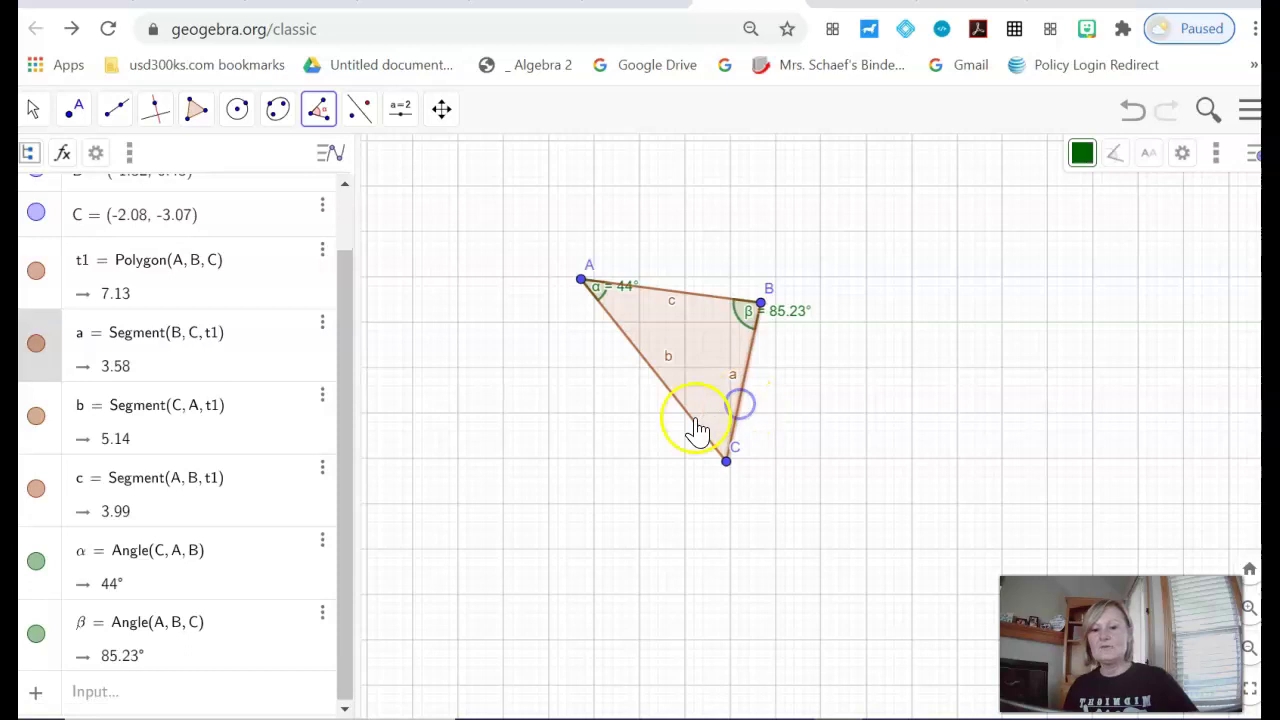
click(686, 412)
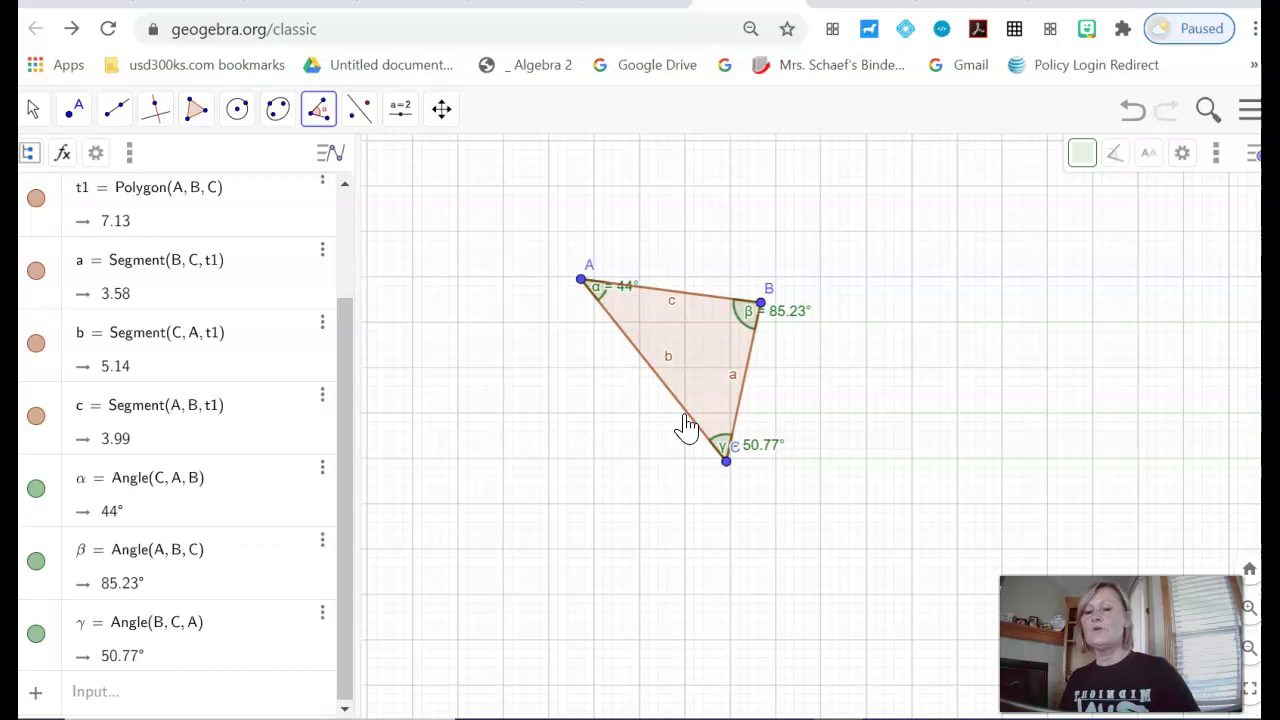
click(686, 424)
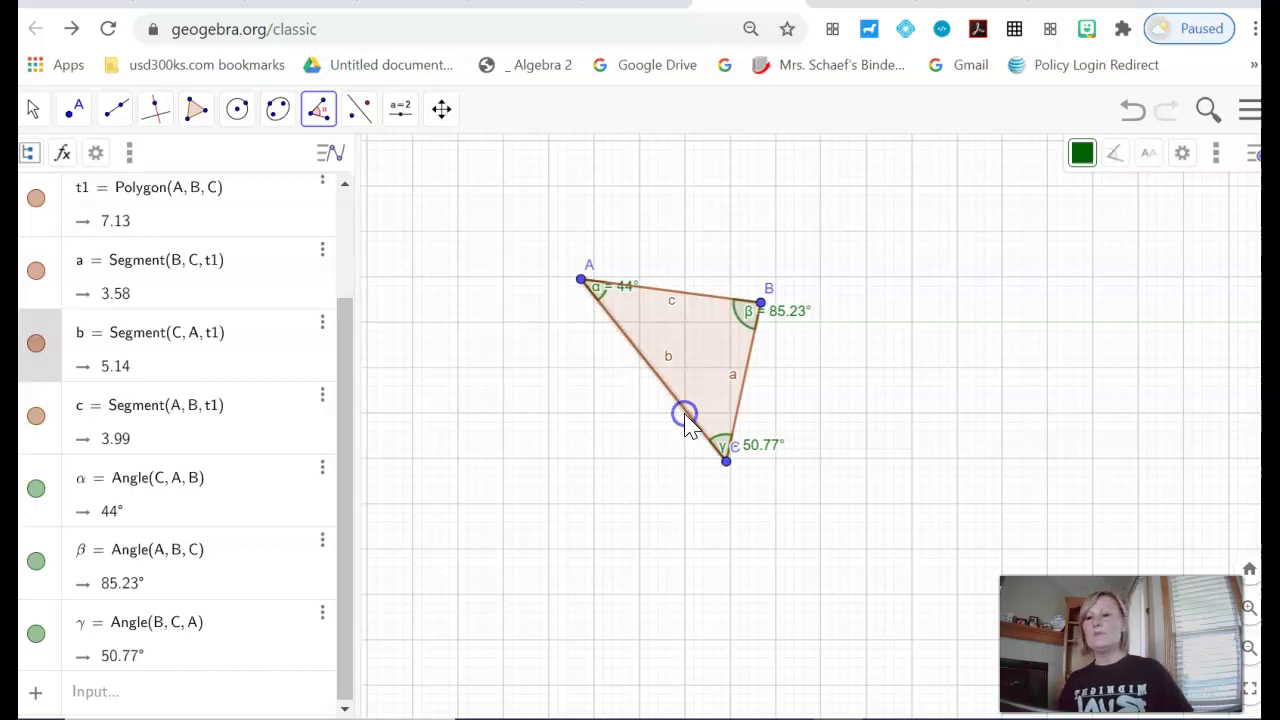
Draw a ray from vertex C through a new point at about (-1, -4.7), roughly extending side AC beyond the triangle.
click(128, 113)
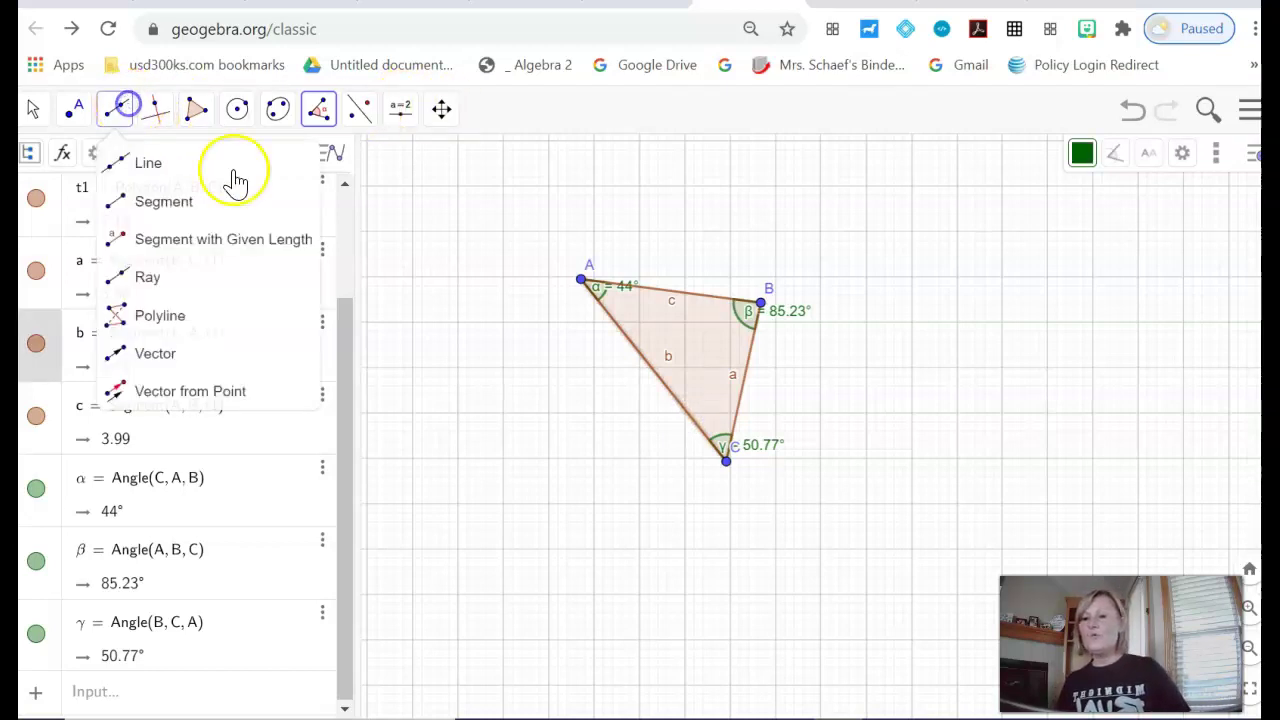
click(155, 277)
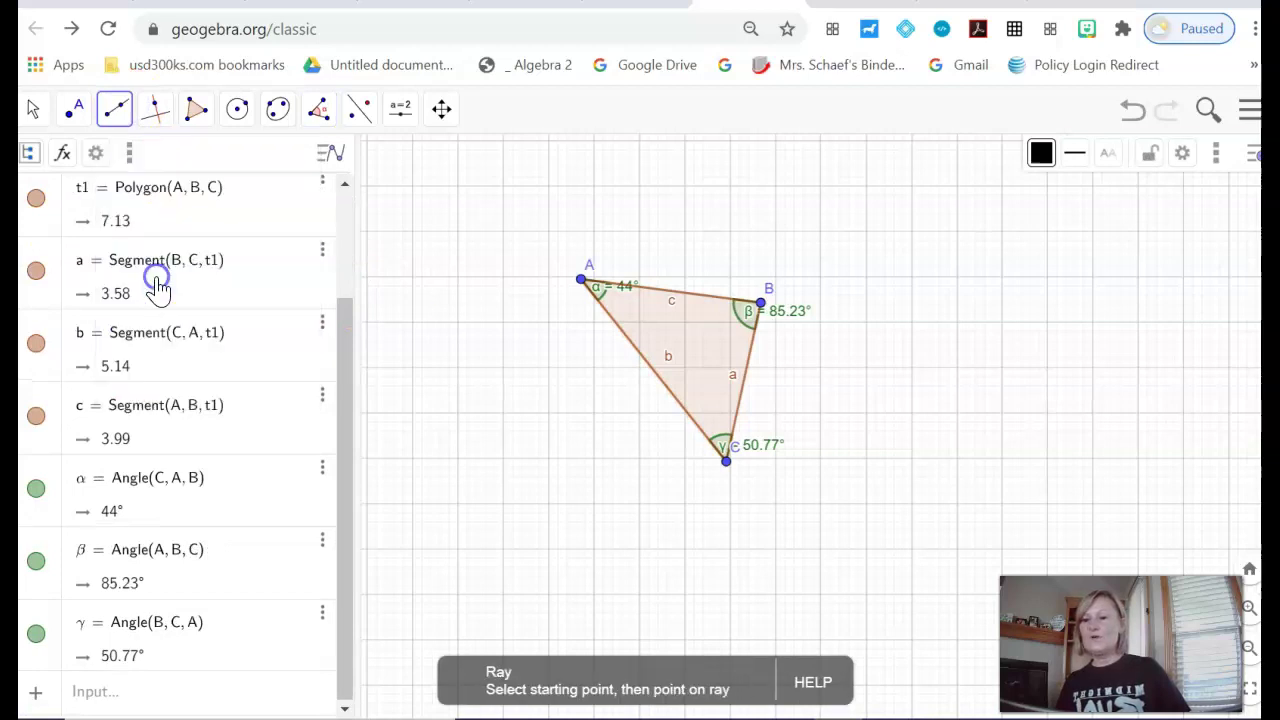
click(726, 461)
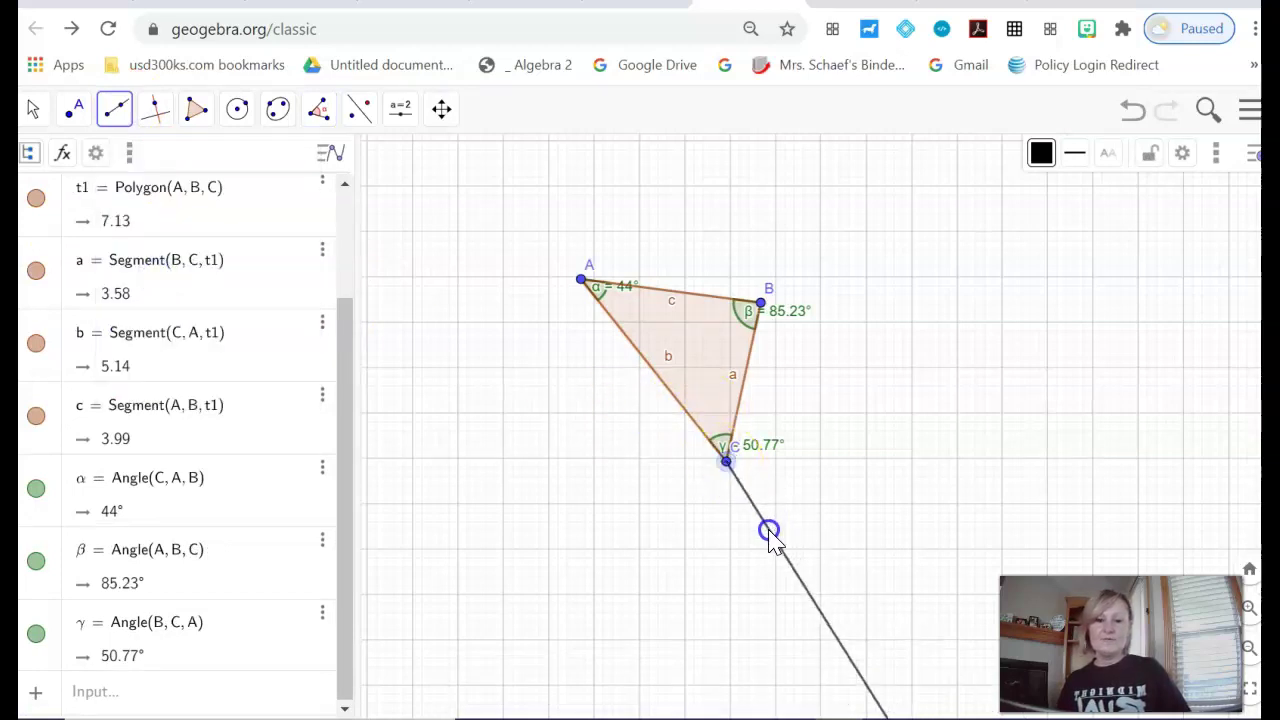
click(776, 533)
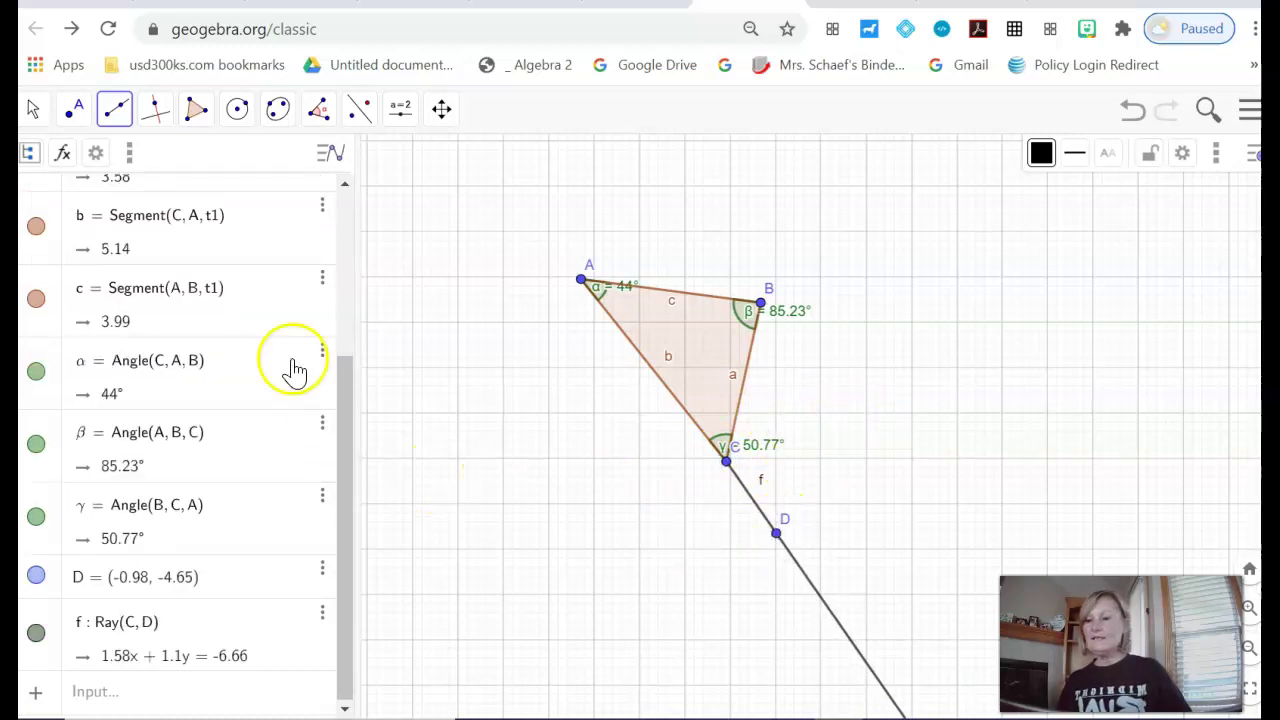
Measure the exterior angle at C with the Angle tool, using points D, C and B with C as vertex.
click(318, 108)
click(357, 166)
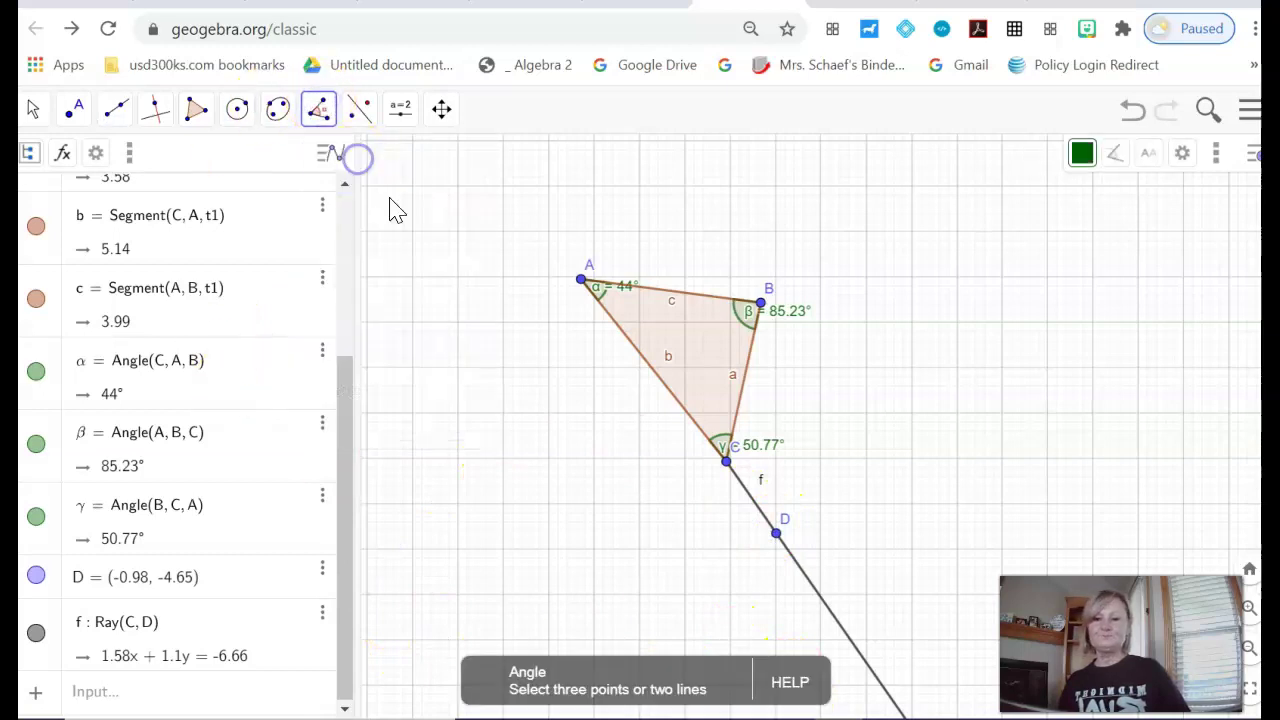
click(777, 536)
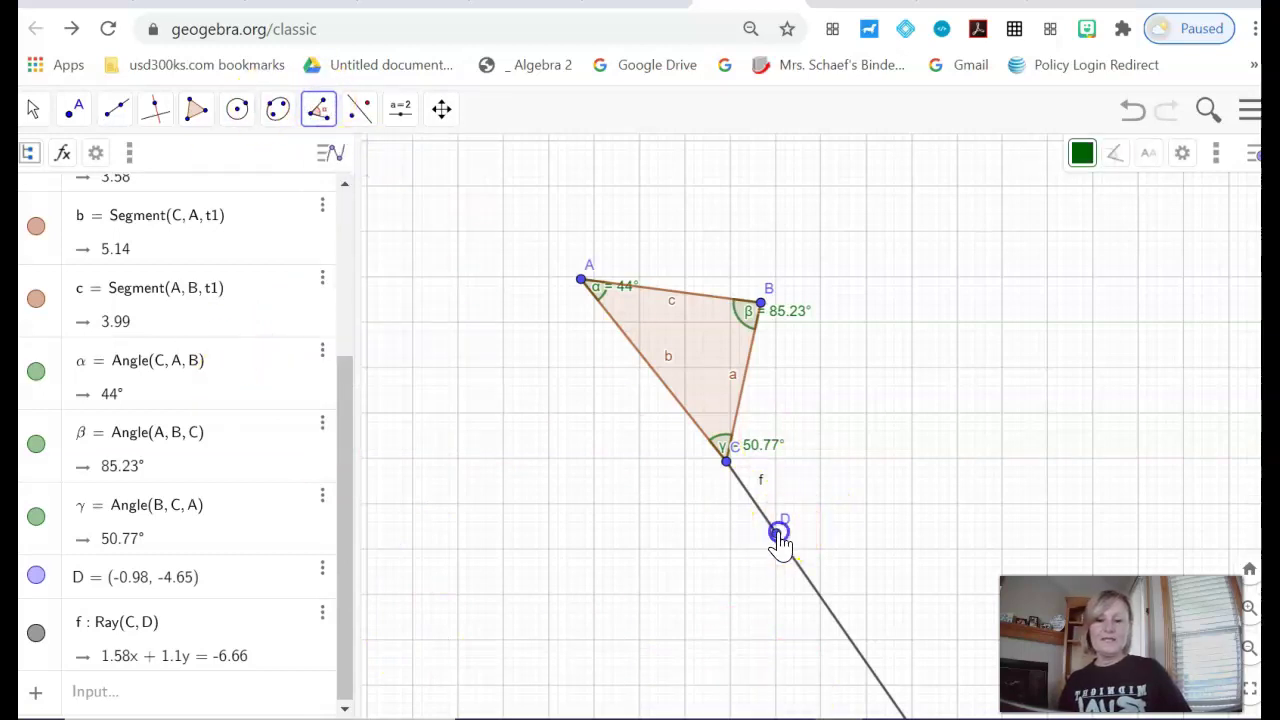
click(727, 462)
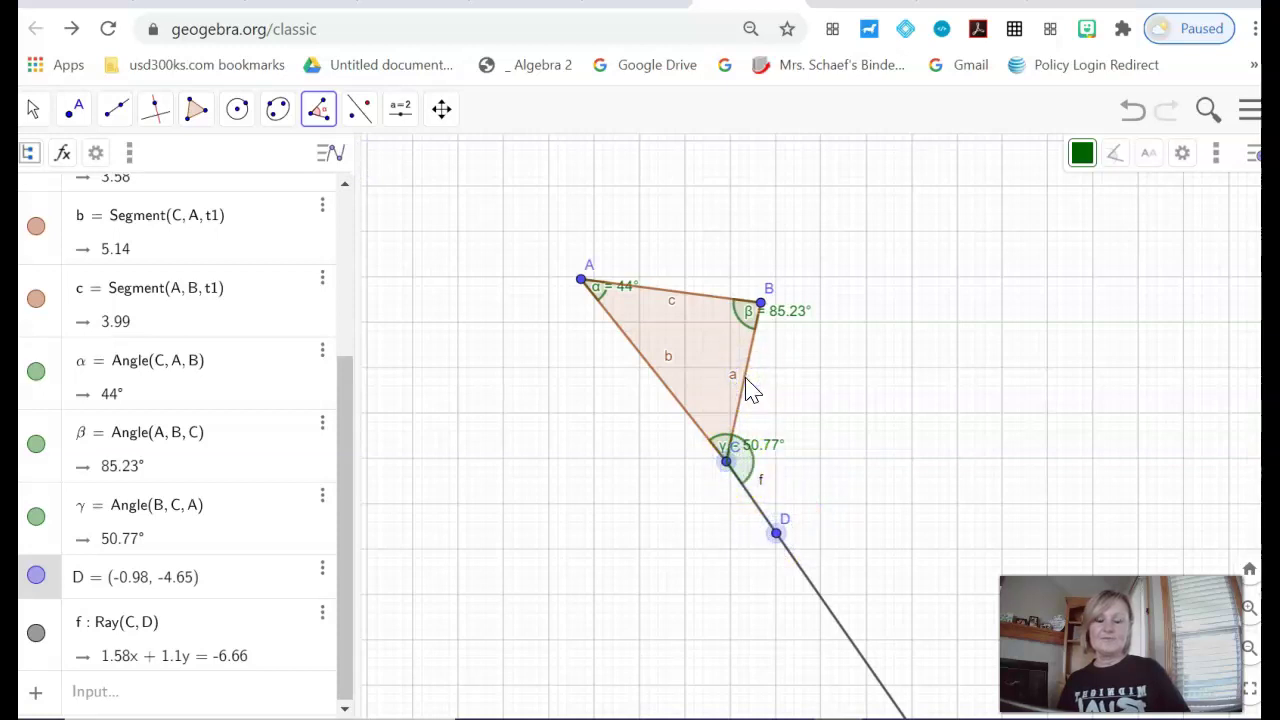
click(763, 306)
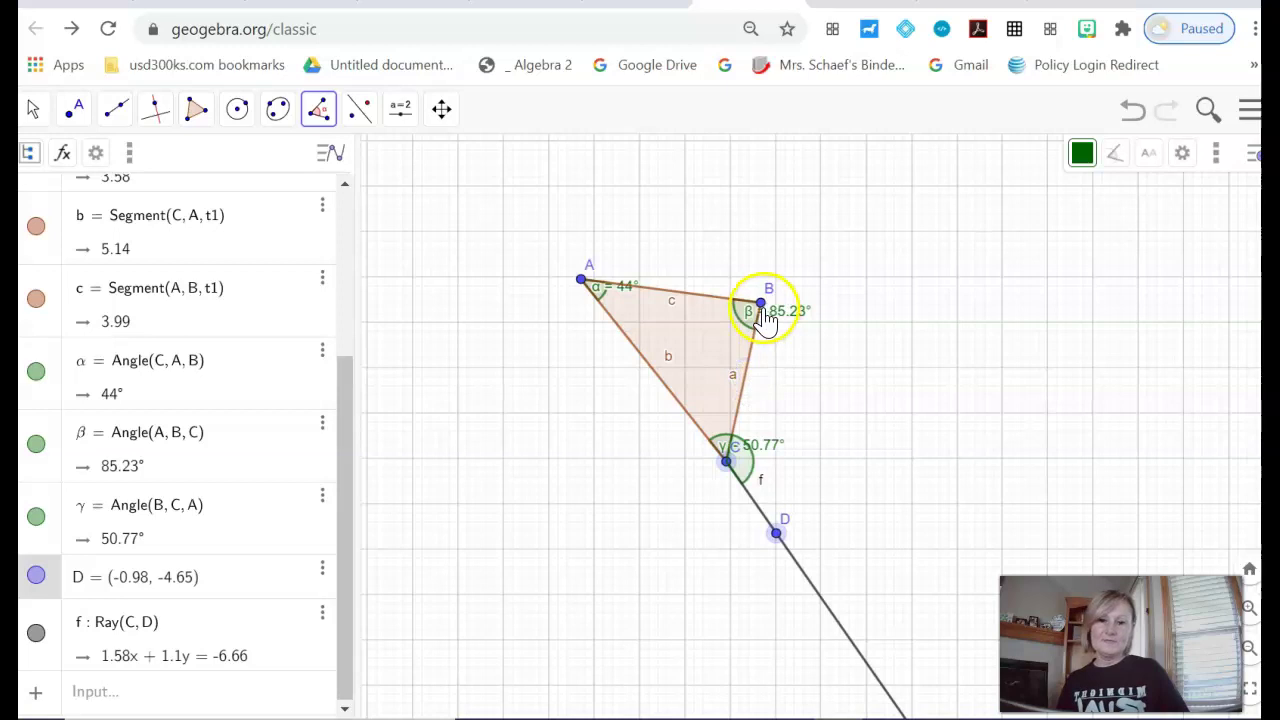
click(783, 478)
drag(783, 478, 868, 470)
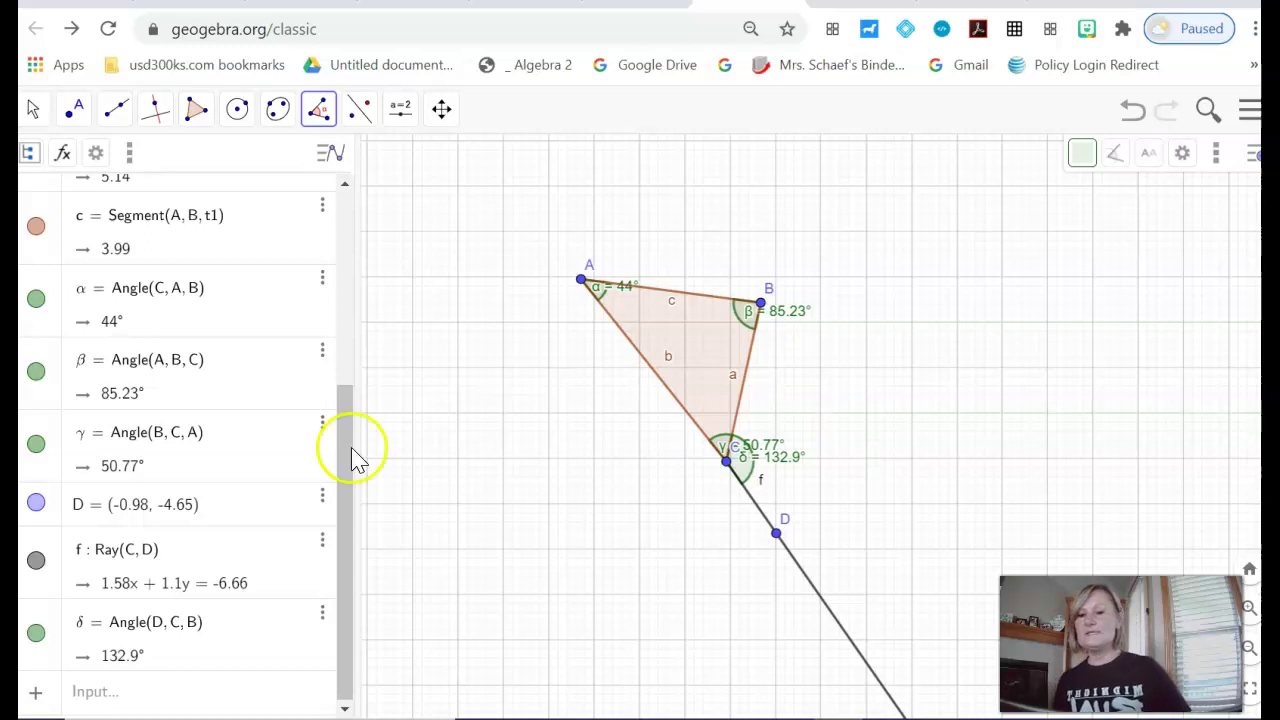
drag(347, 505, 350, 302)
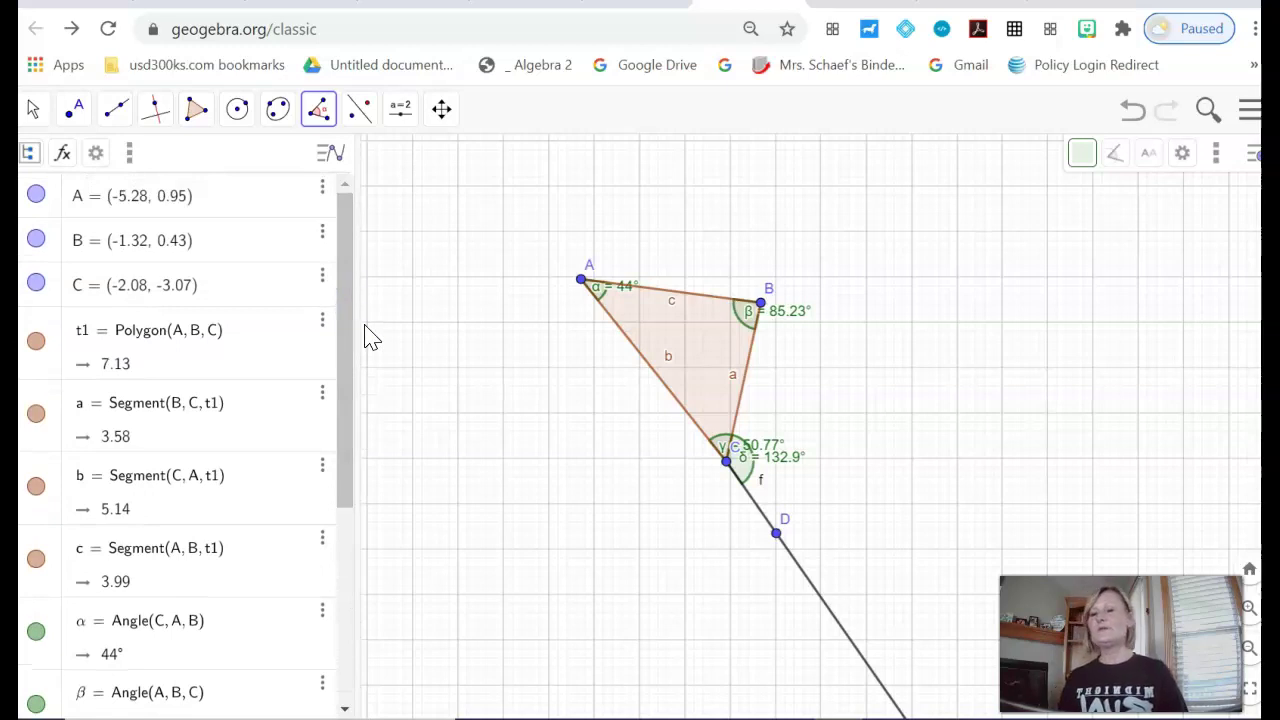
click(340, 318)
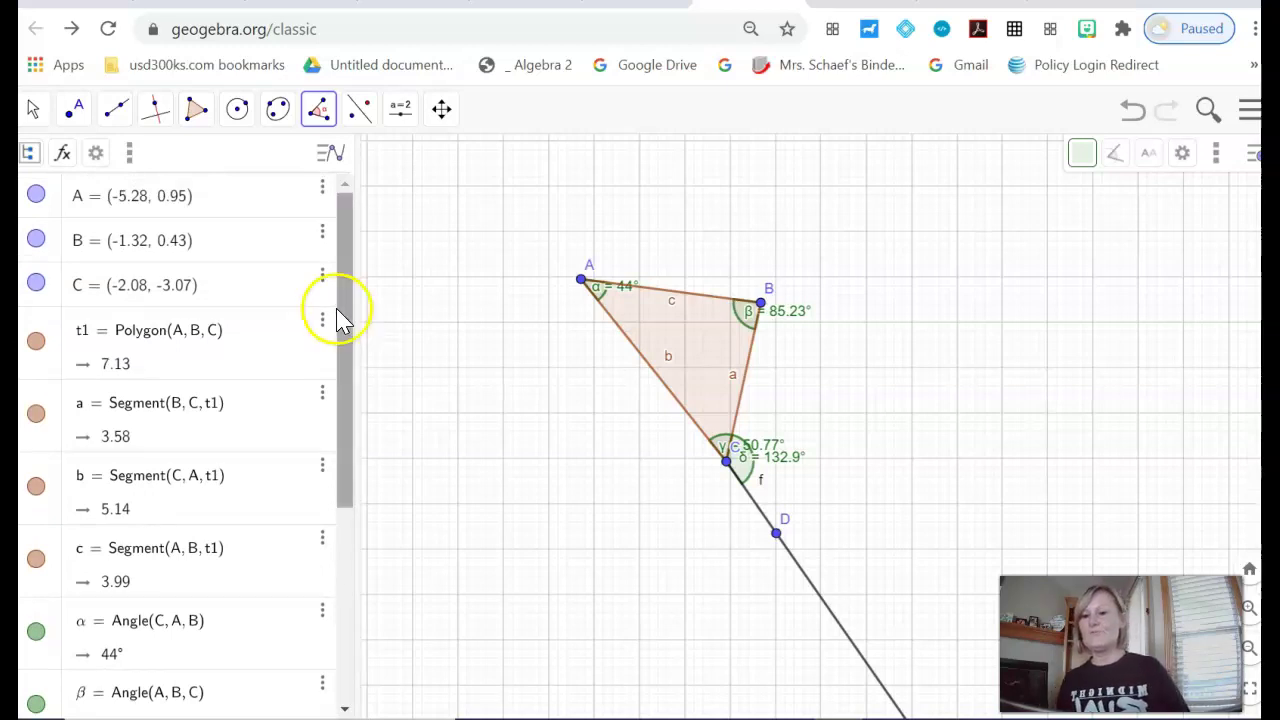
drag(338, 302, 361, 240)
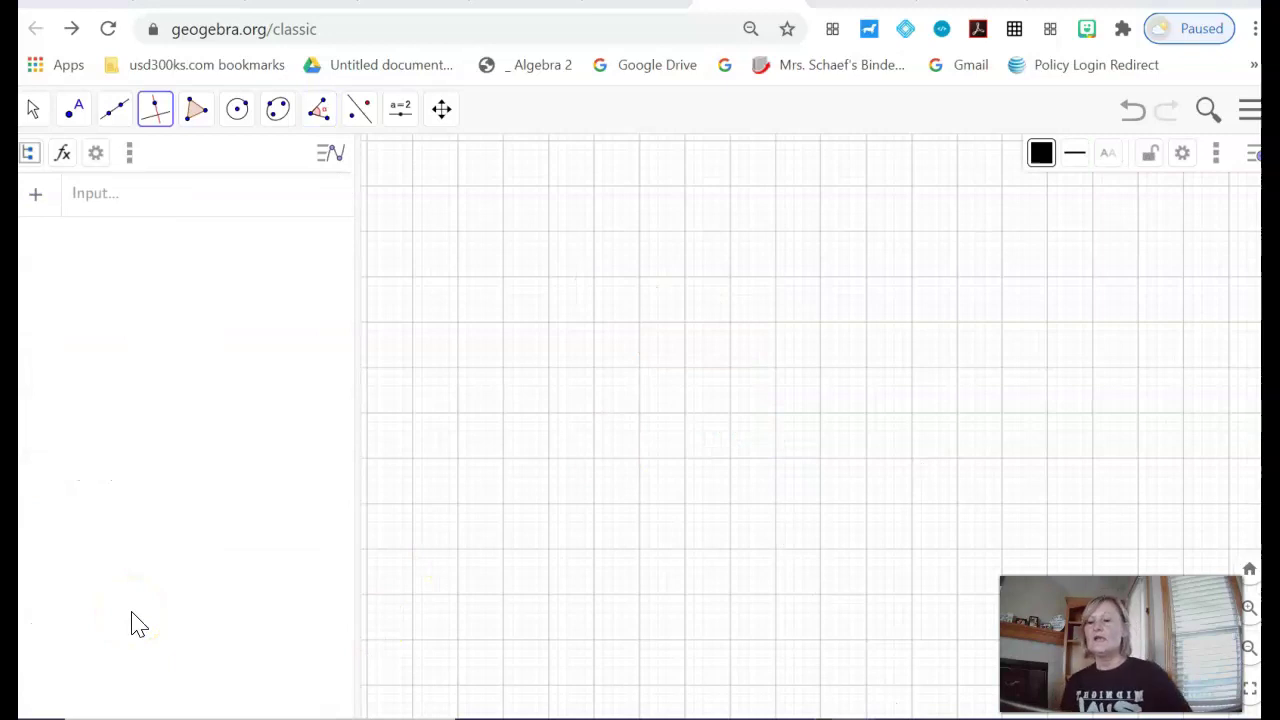
Draw a line through two new points at about (-5.7, -1) and (3.8, -0.4).
click(158, 108)
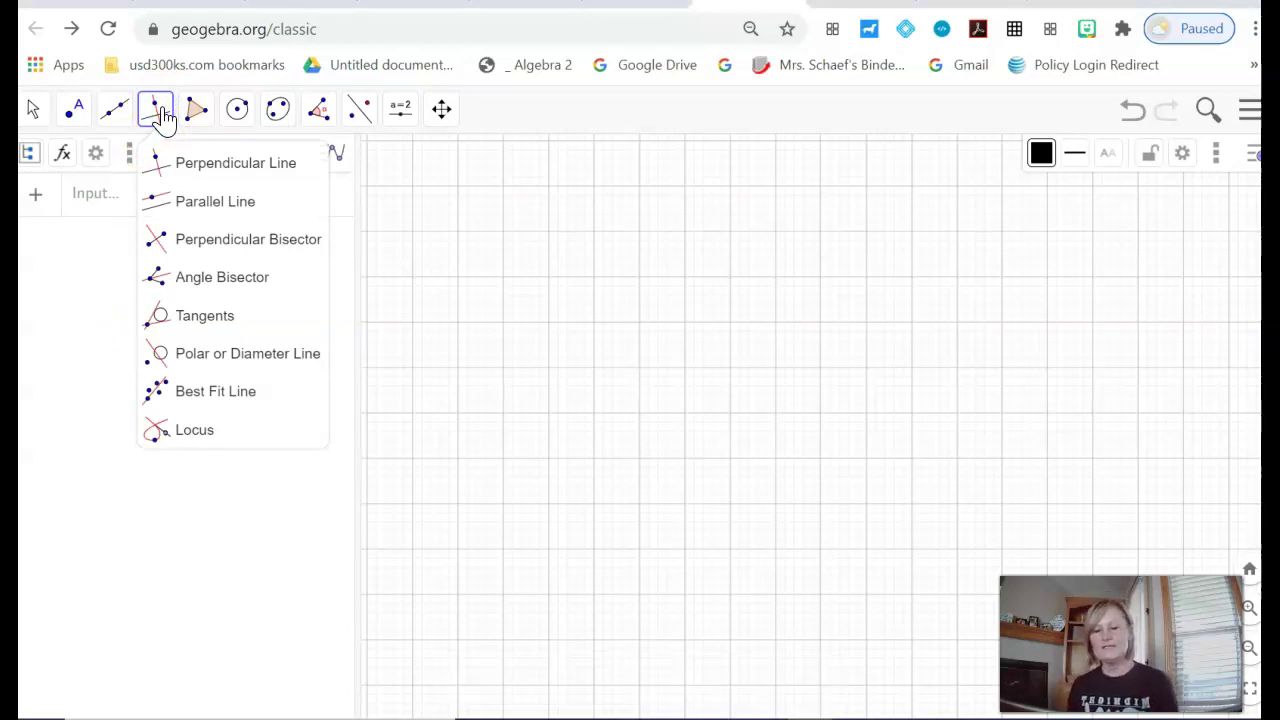
click(245, 163)
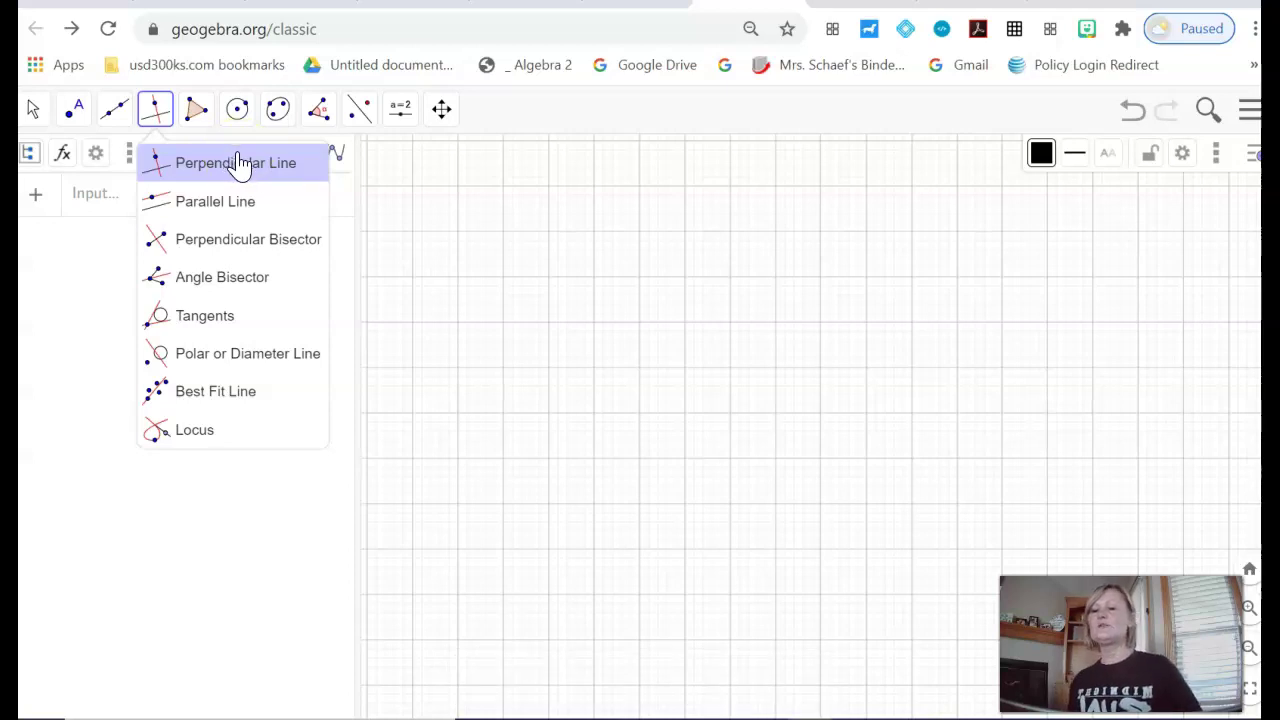
click(119, 120)
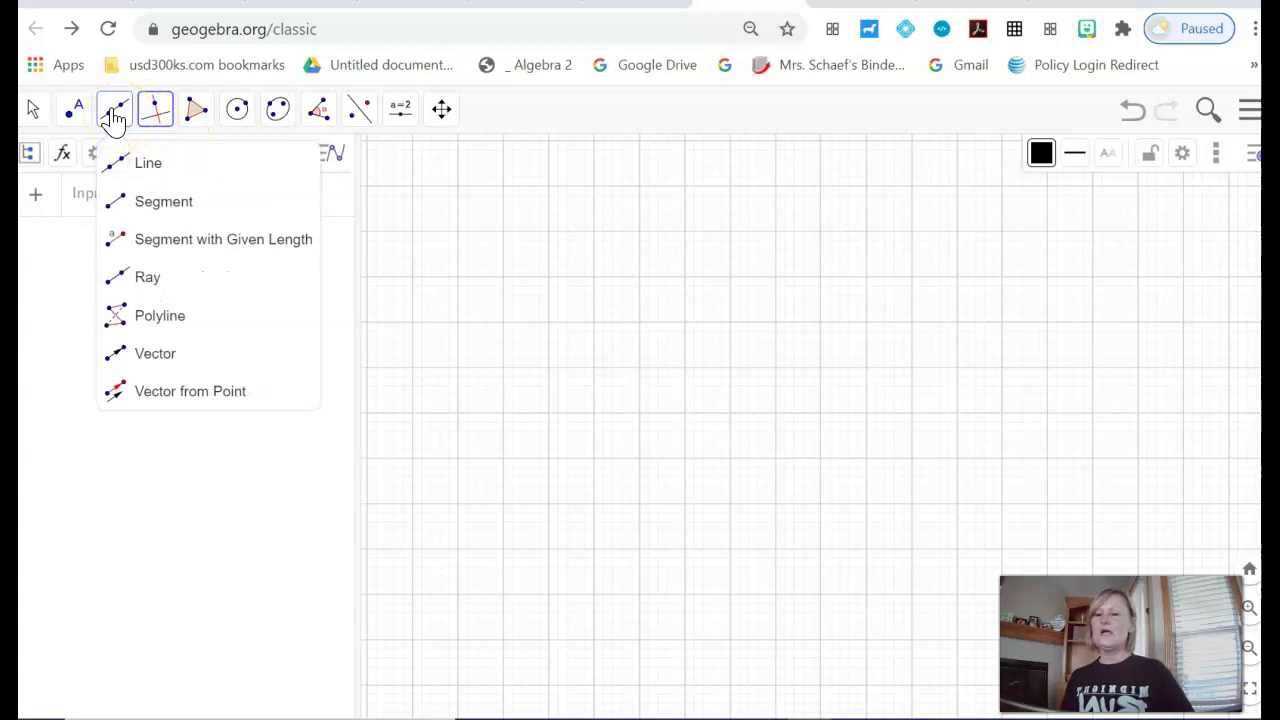
click(150, 168)
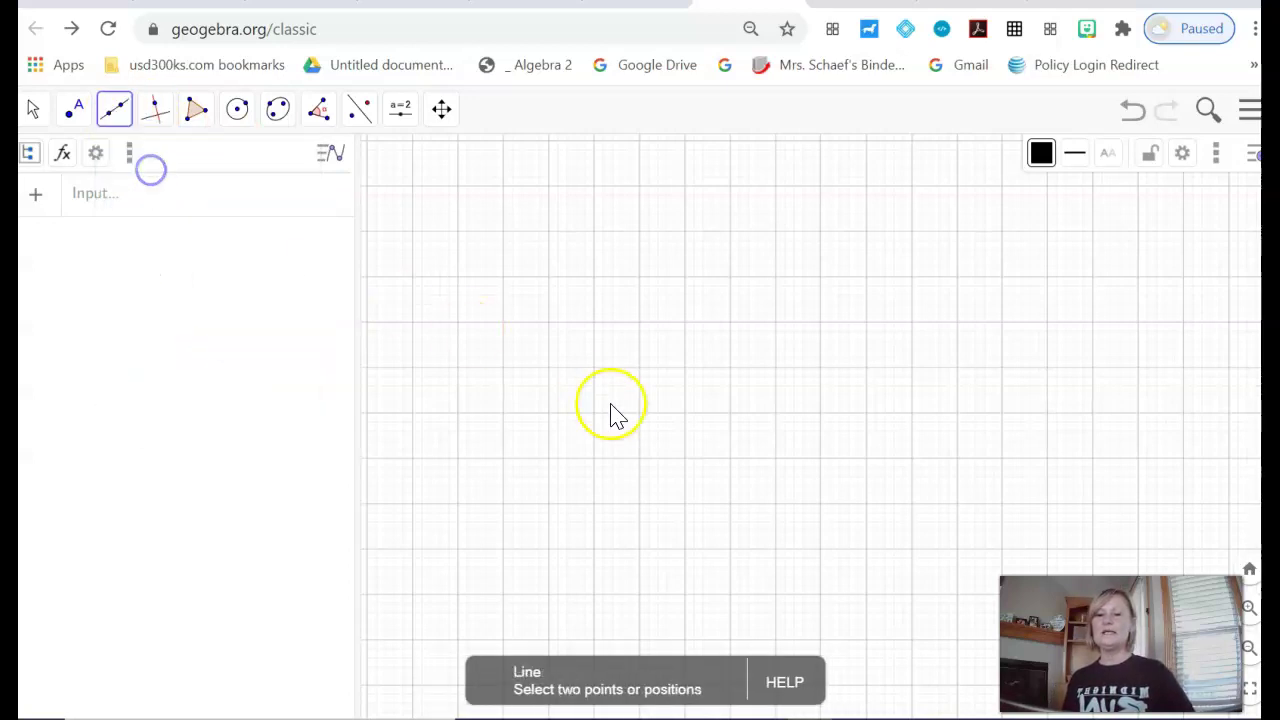
click(563, 366)
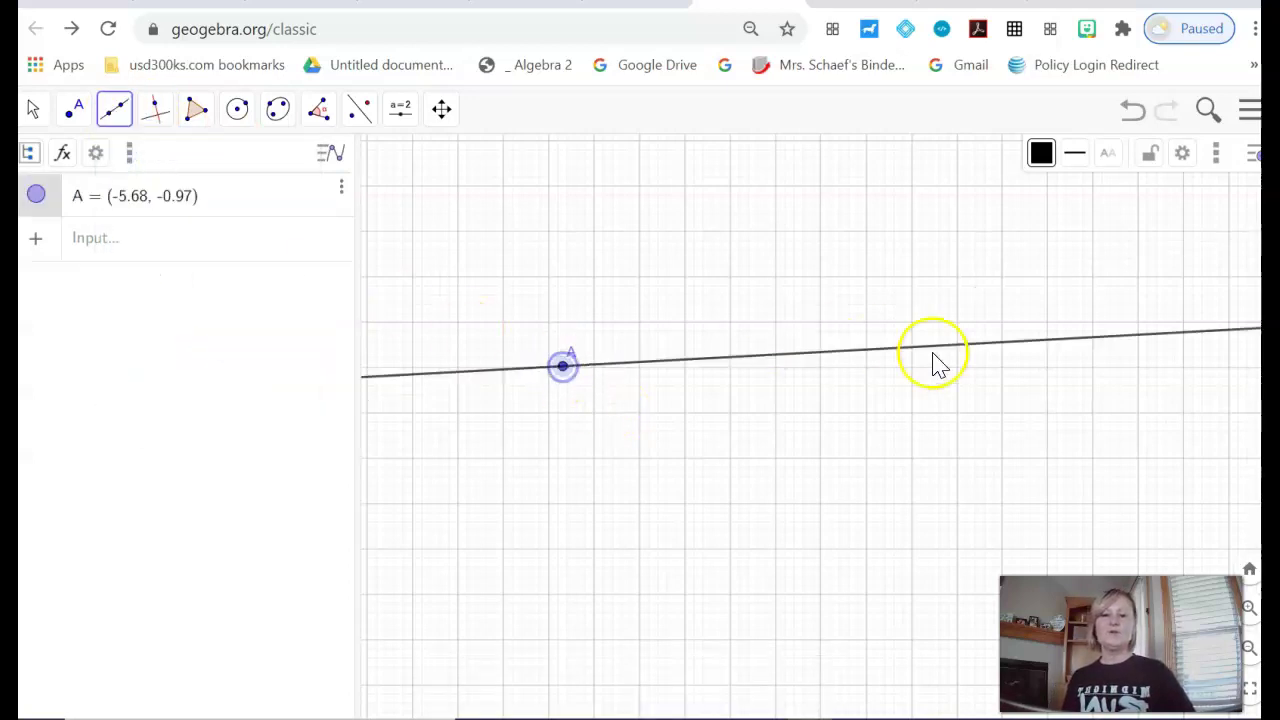
click(995, 339)
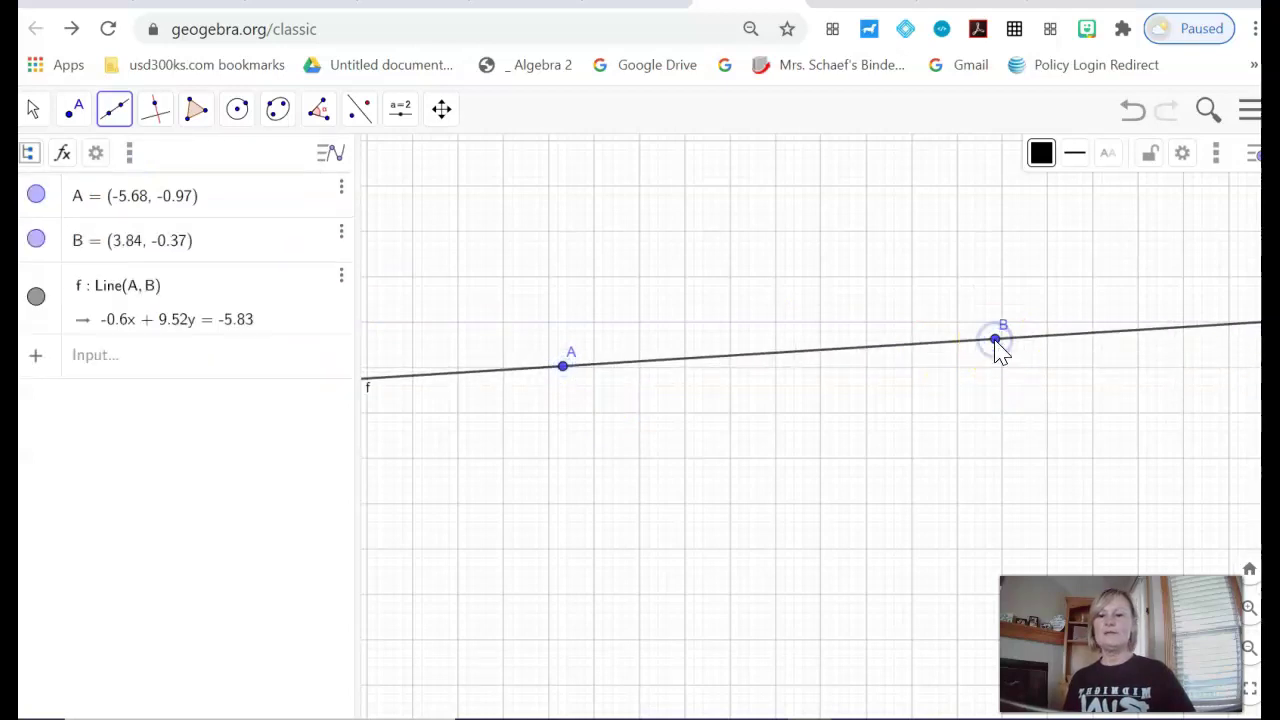
click(155, 118)
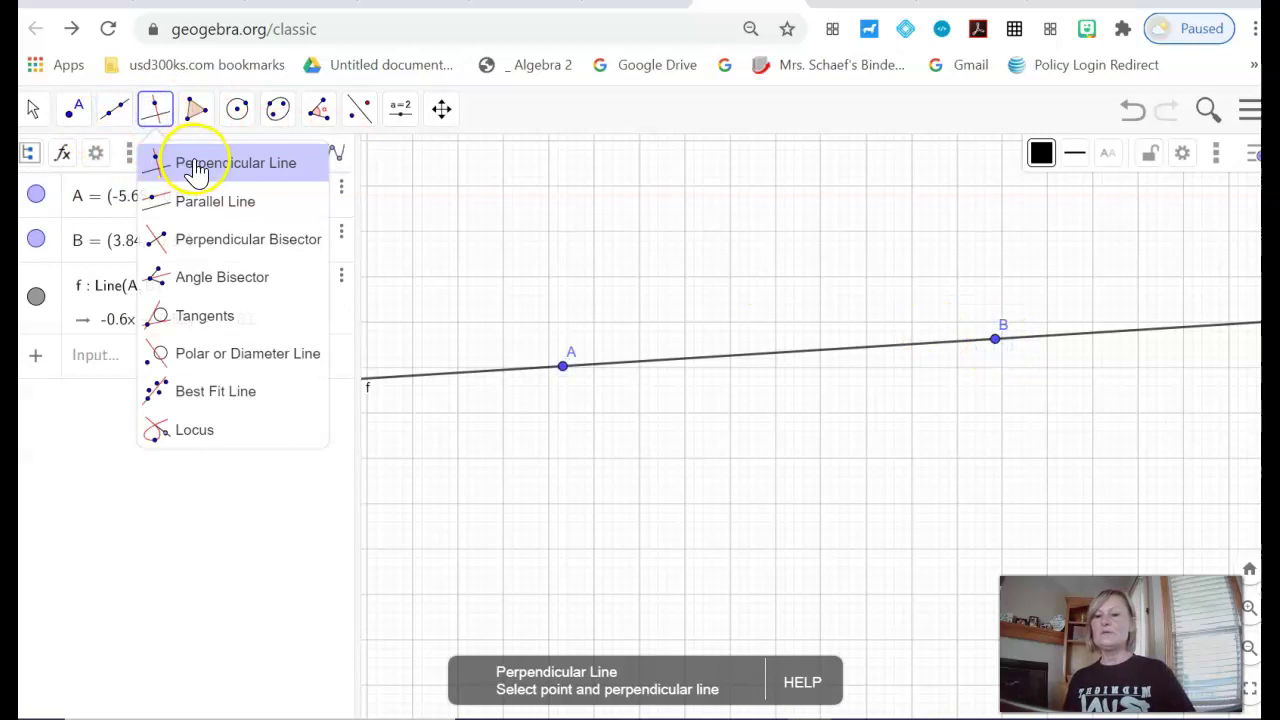
click(197, 166)
click(566, 368)
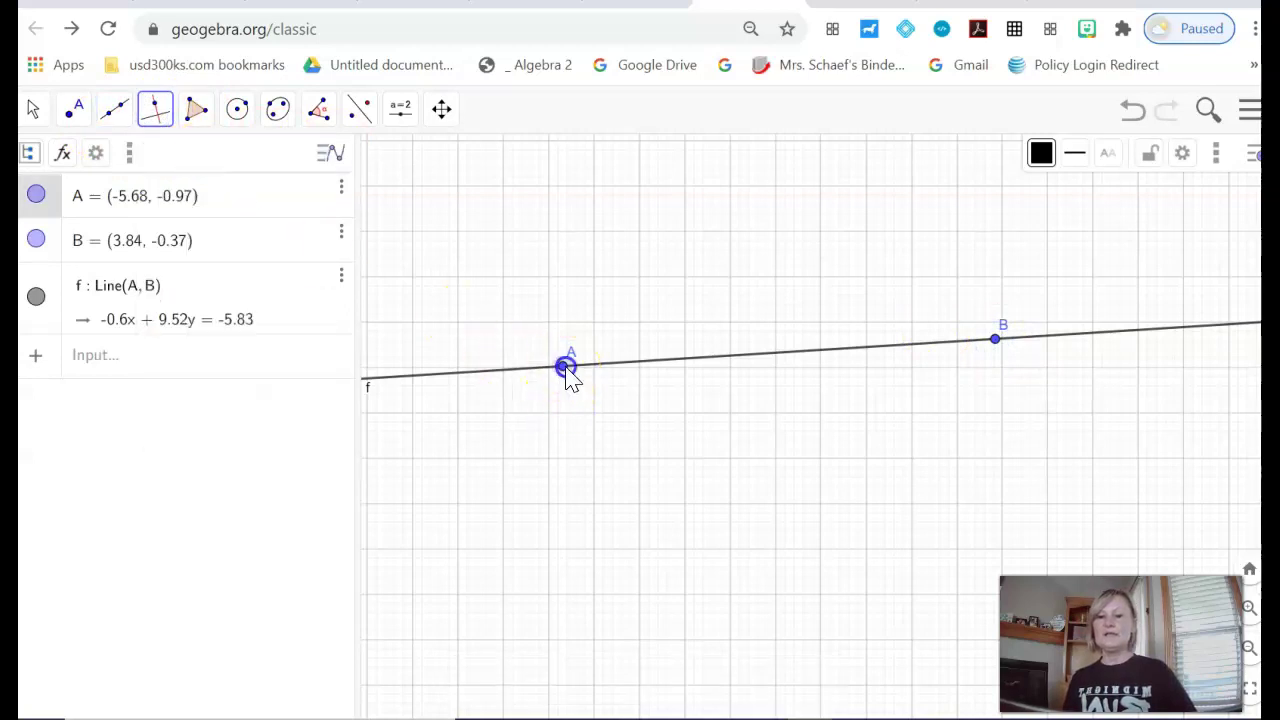
double_click(566, 368)
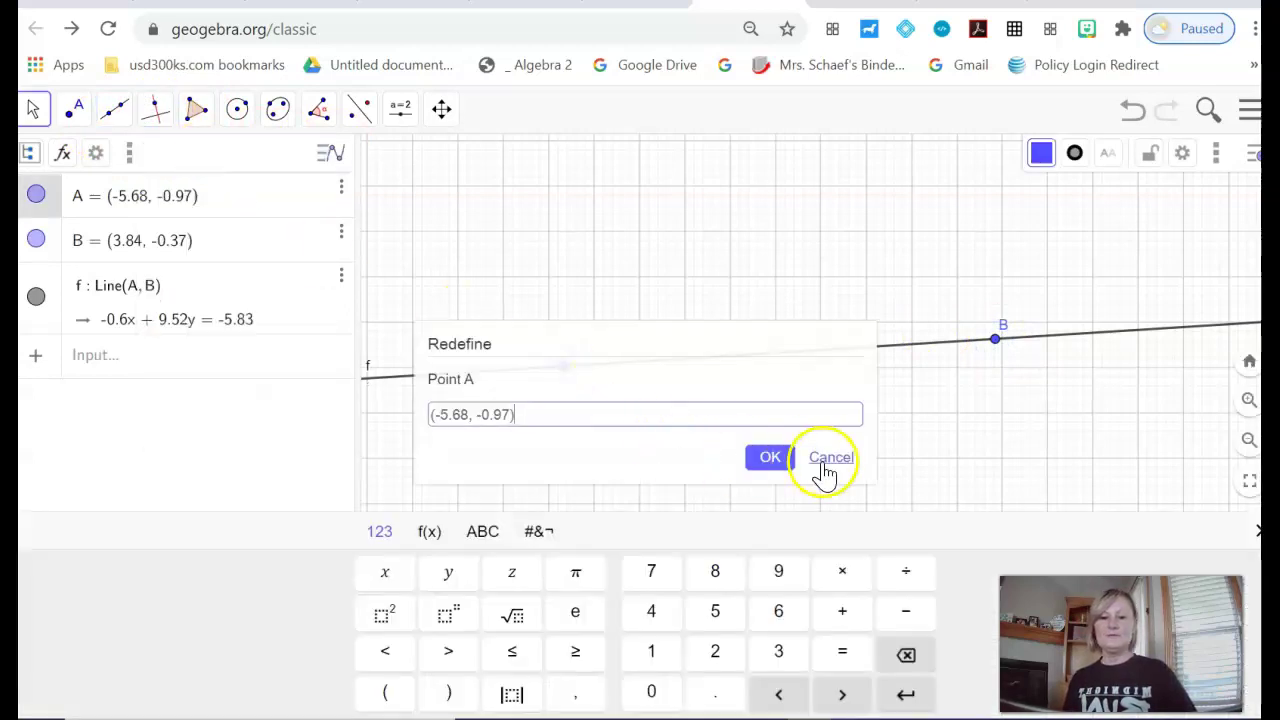
click(825, 462)
Shift point A slightly to about (-5.56, -0.95) and construct the perpendicular to line AB through A.
click(566, 368)
drag(566, 370, 576, 384)
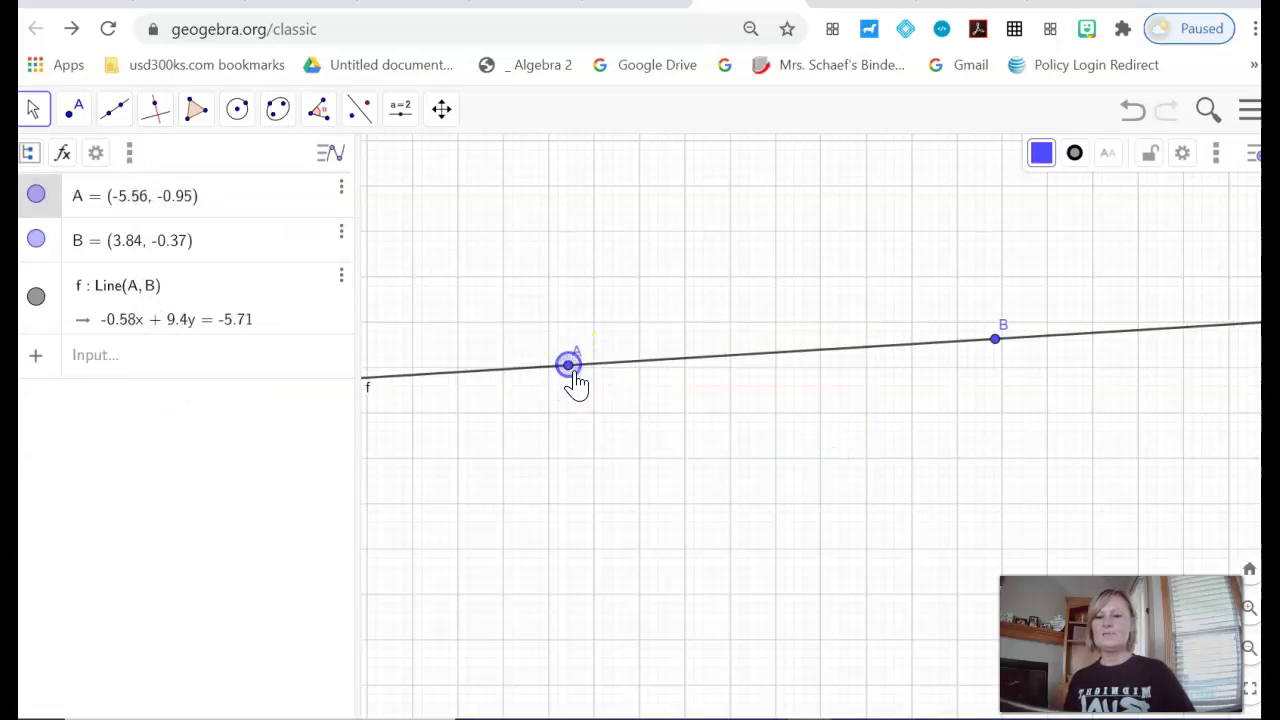
click(157, 112)
click(220, 168)
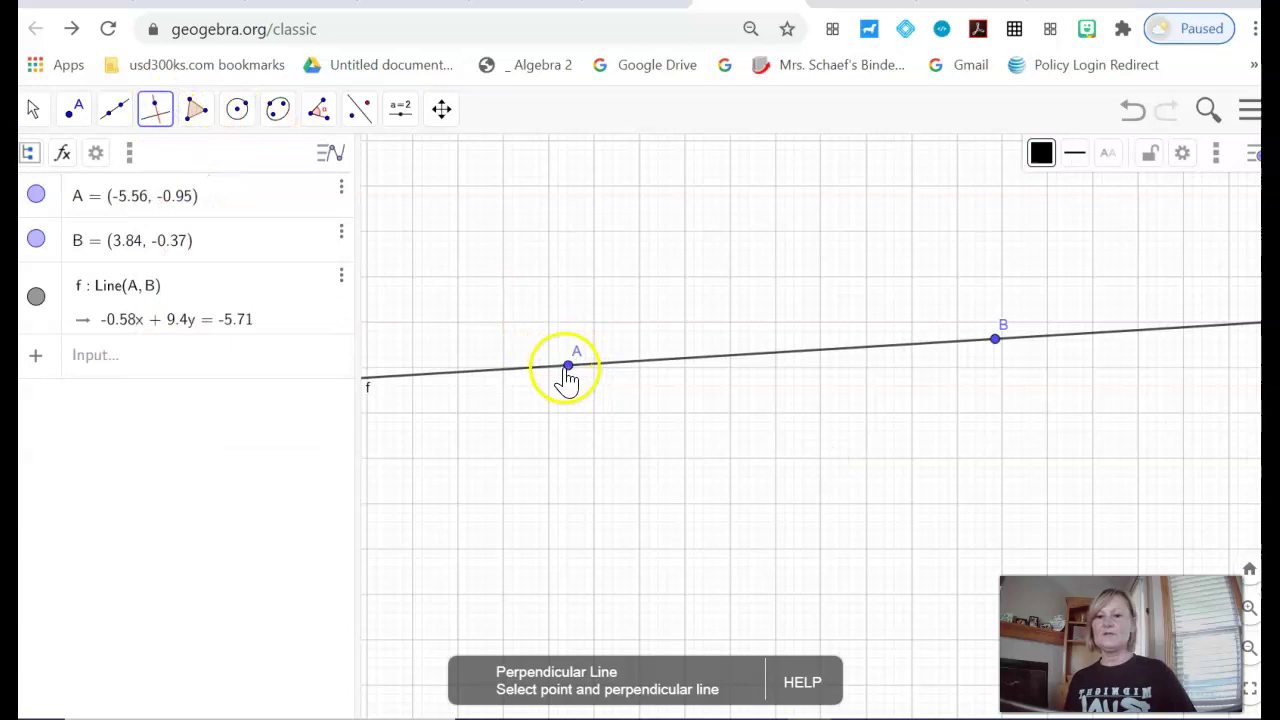
click(568, 367)
click(571, 368)
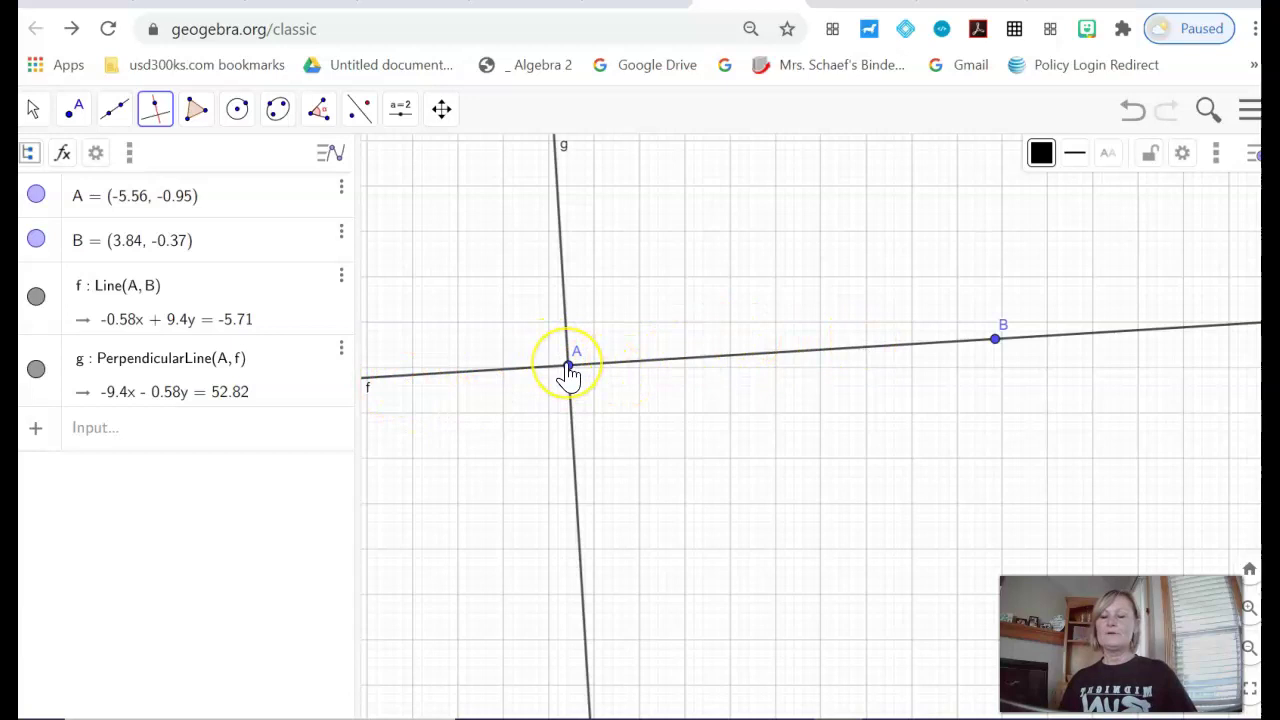
Construct a second perpendicular to line AB, passing through point B, with the Perpendicular Line tool.
click(152, 112)
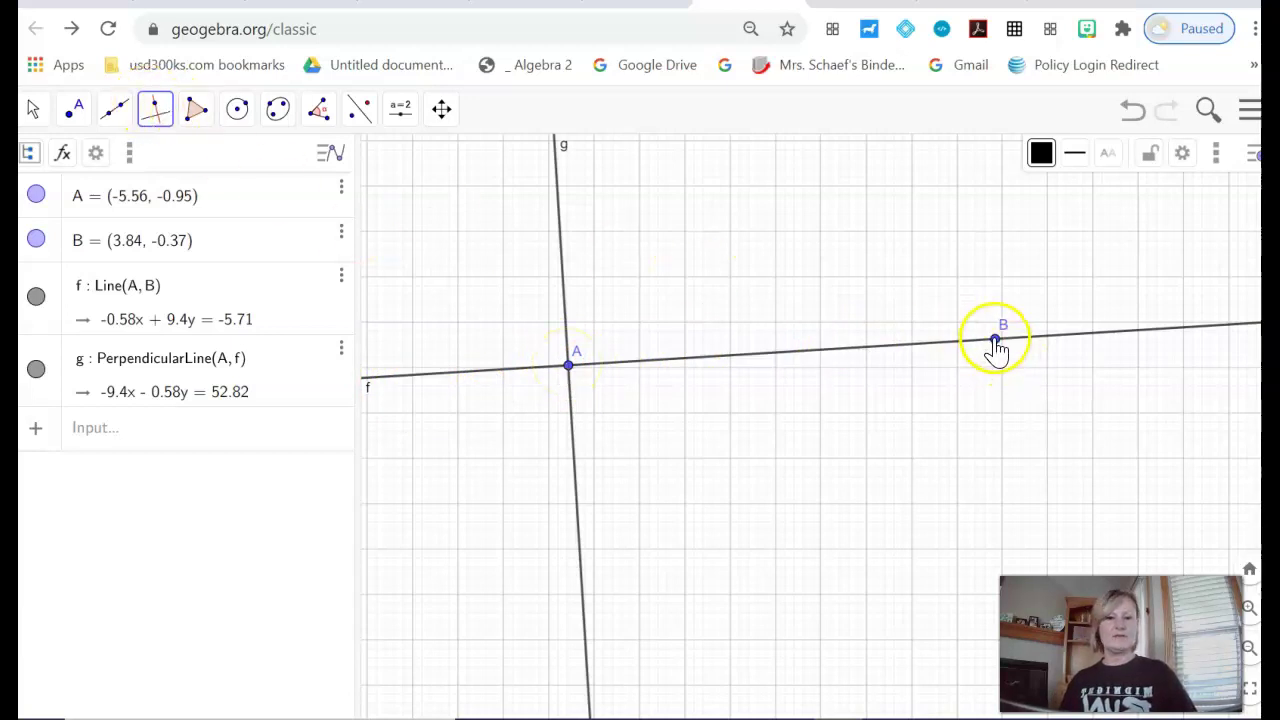
click(157, 112)
click(200, 150)
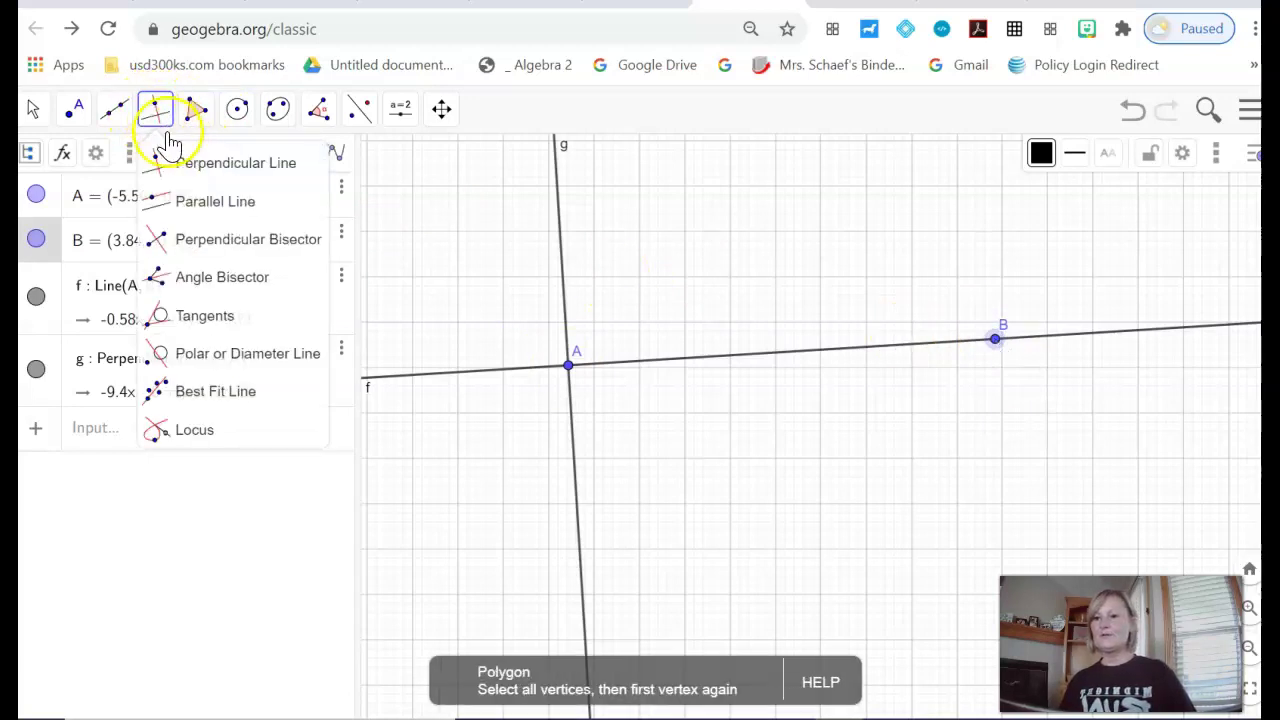
click(193, 165)
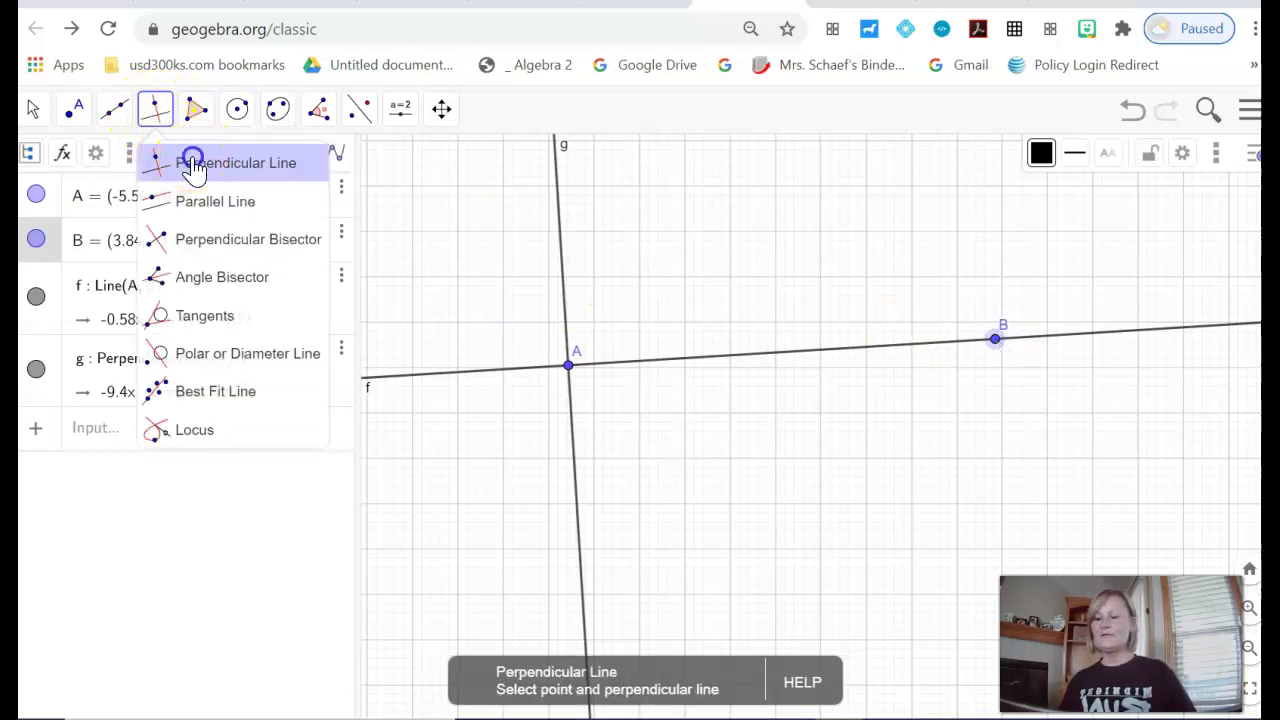
double_click(996, 342)
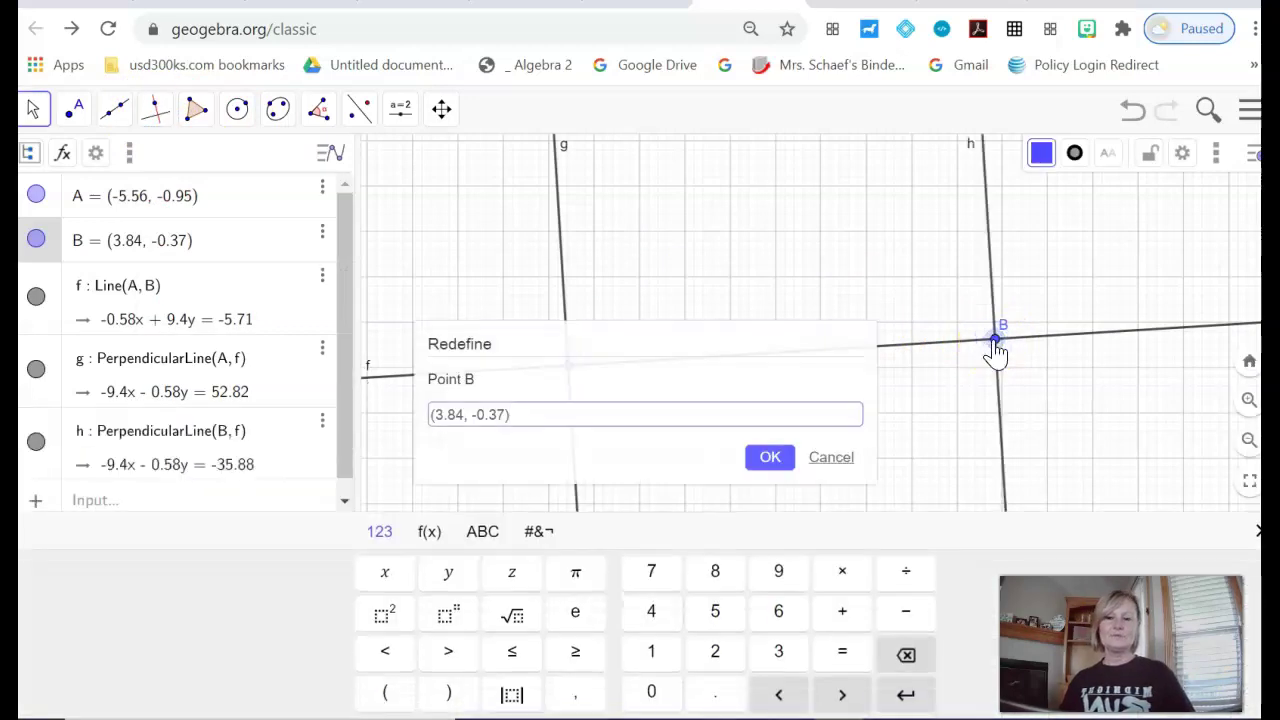
click(833, 460)
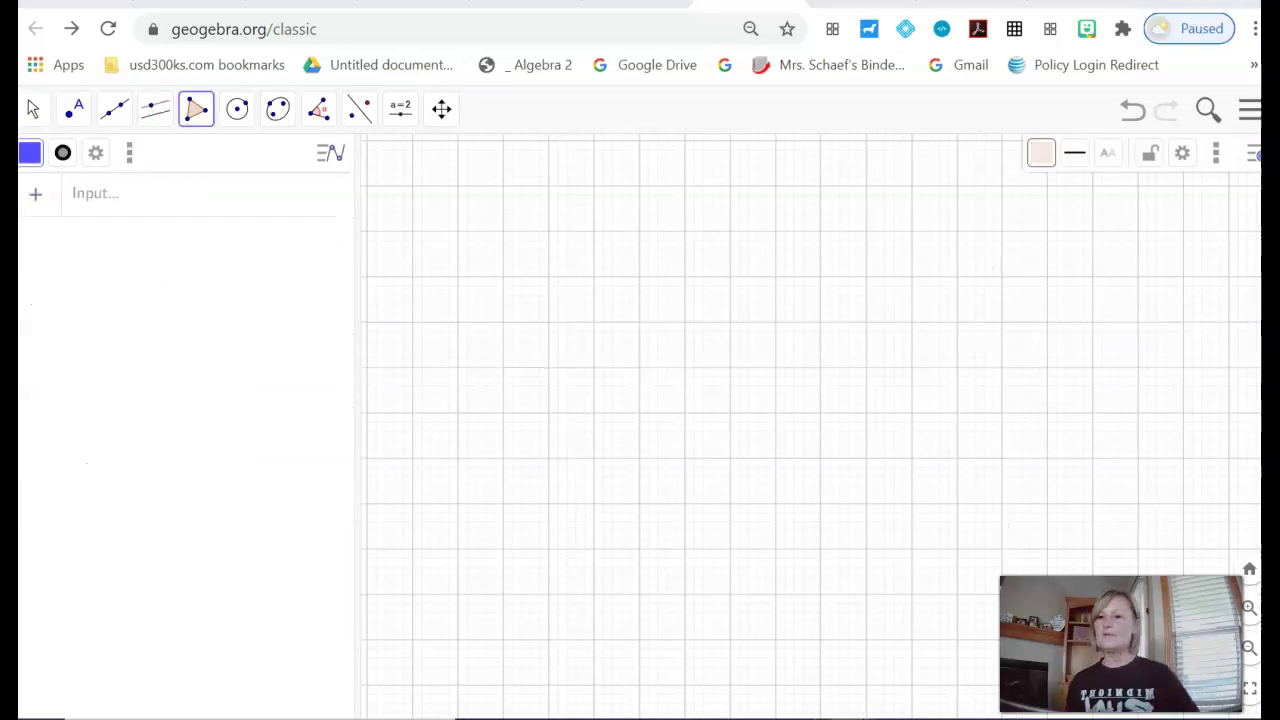
Draw a five-sided polygon with vertices at about (-5.9, 1.4), (-3.5, 0.2), (-4.3, -1.9), (-6.5, -2.4) and (-7.7, -0.3).
click(358, 112)
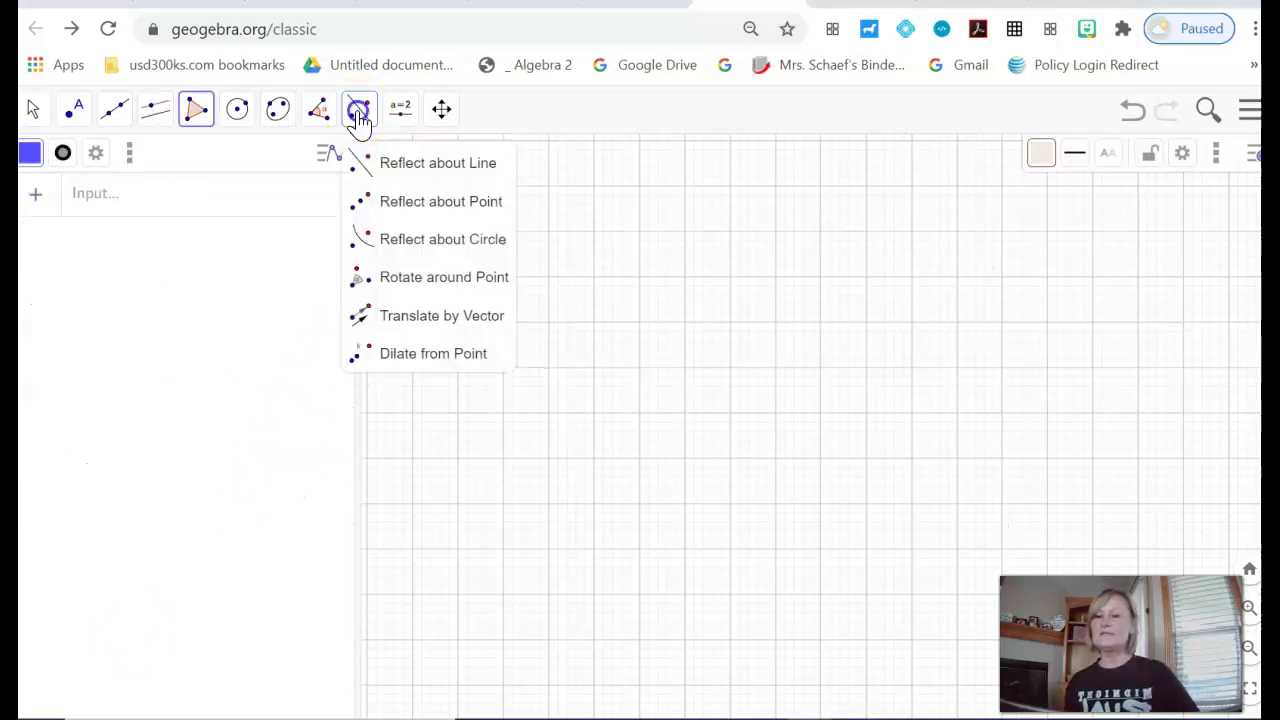
click(196, 112)
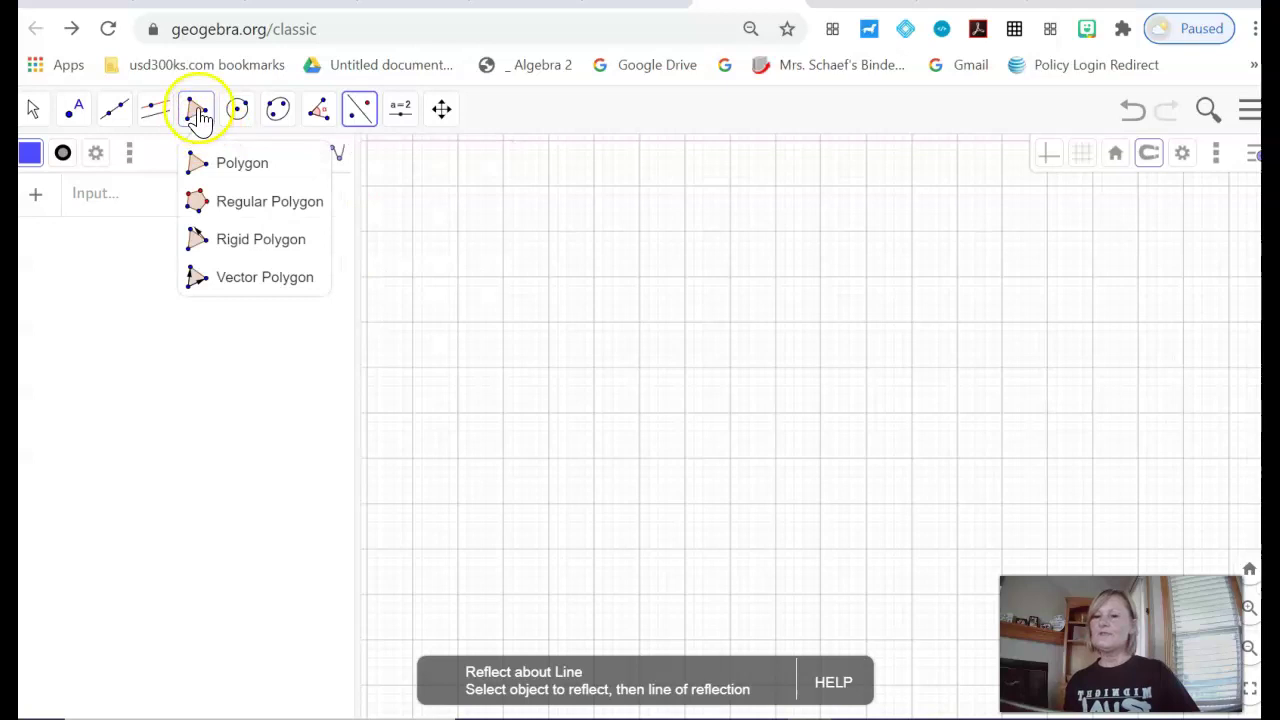
click(198, 112)
click(203, 119)
click(216, 170)
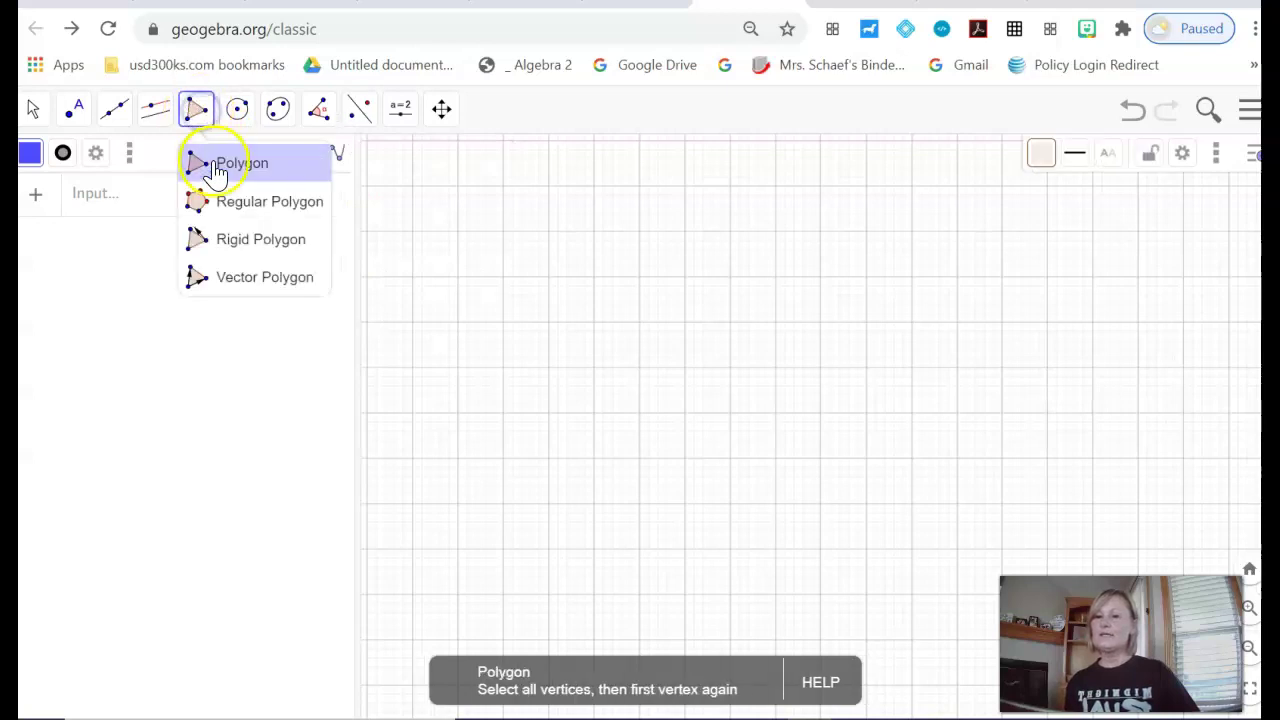
click(214, 168)
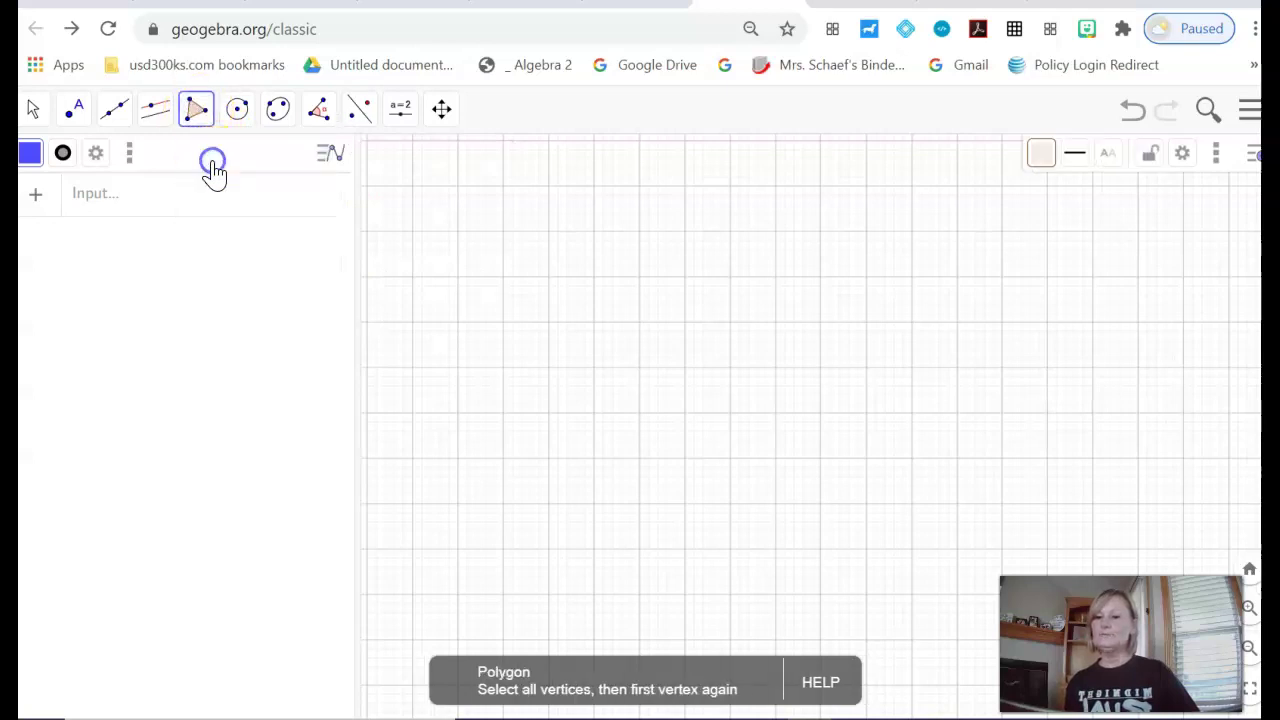
click(551, 261)
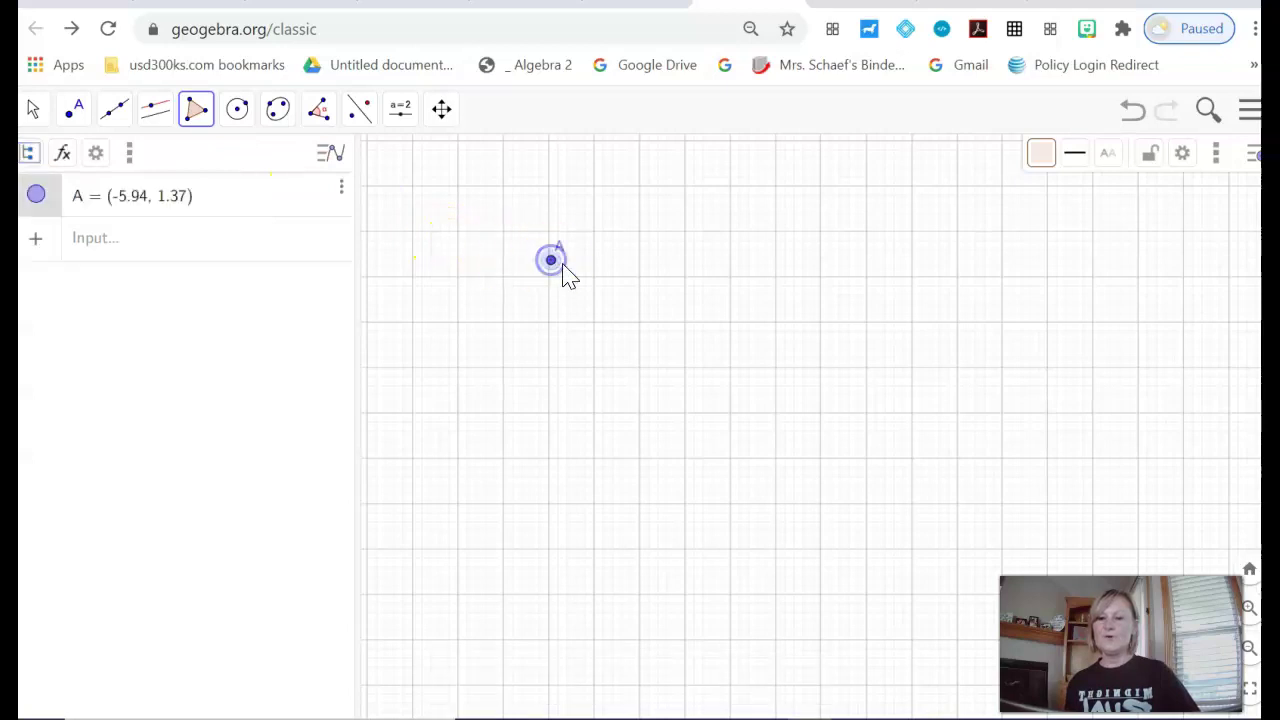
click(663, 313)
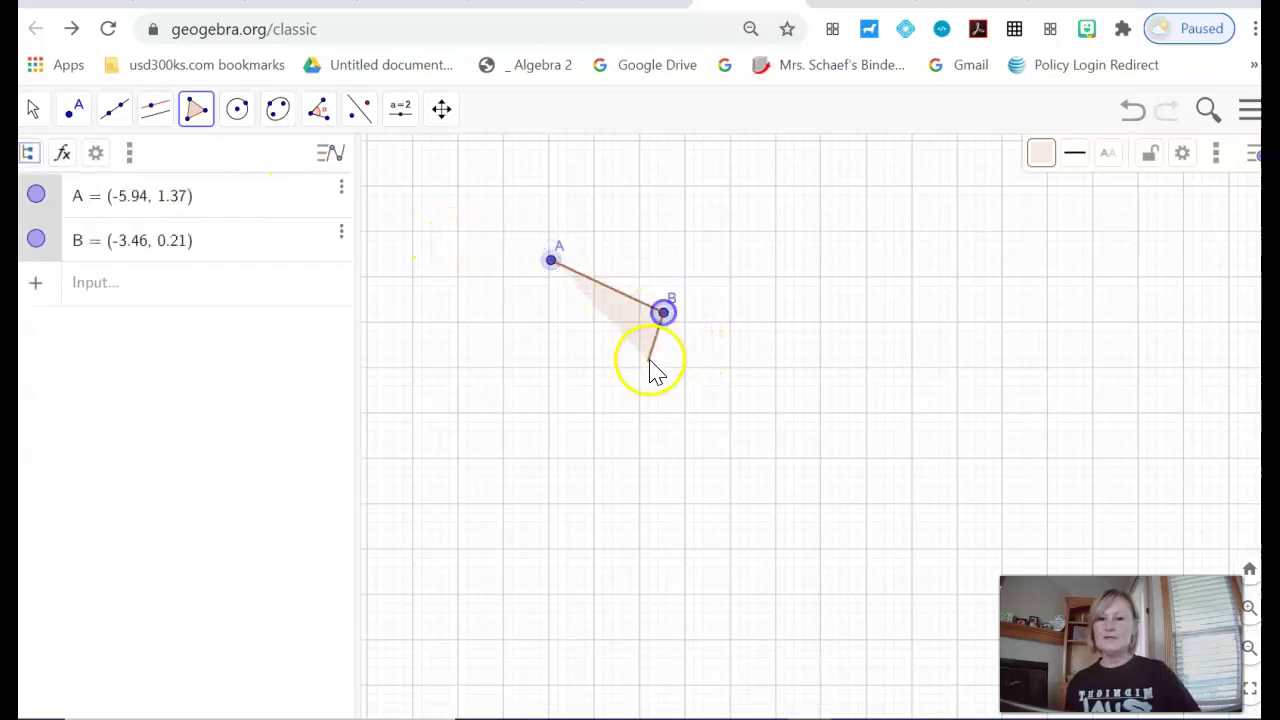
click(628, 412)
click(527, 428)
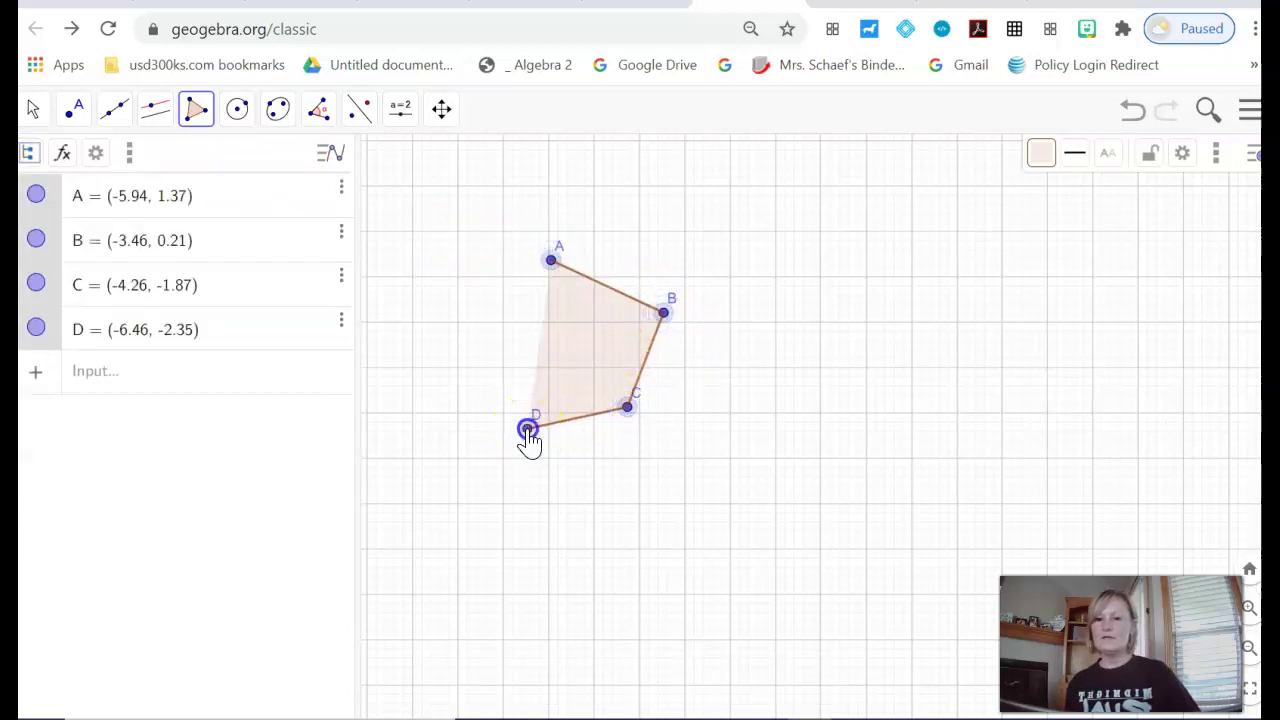
click(471, 335)
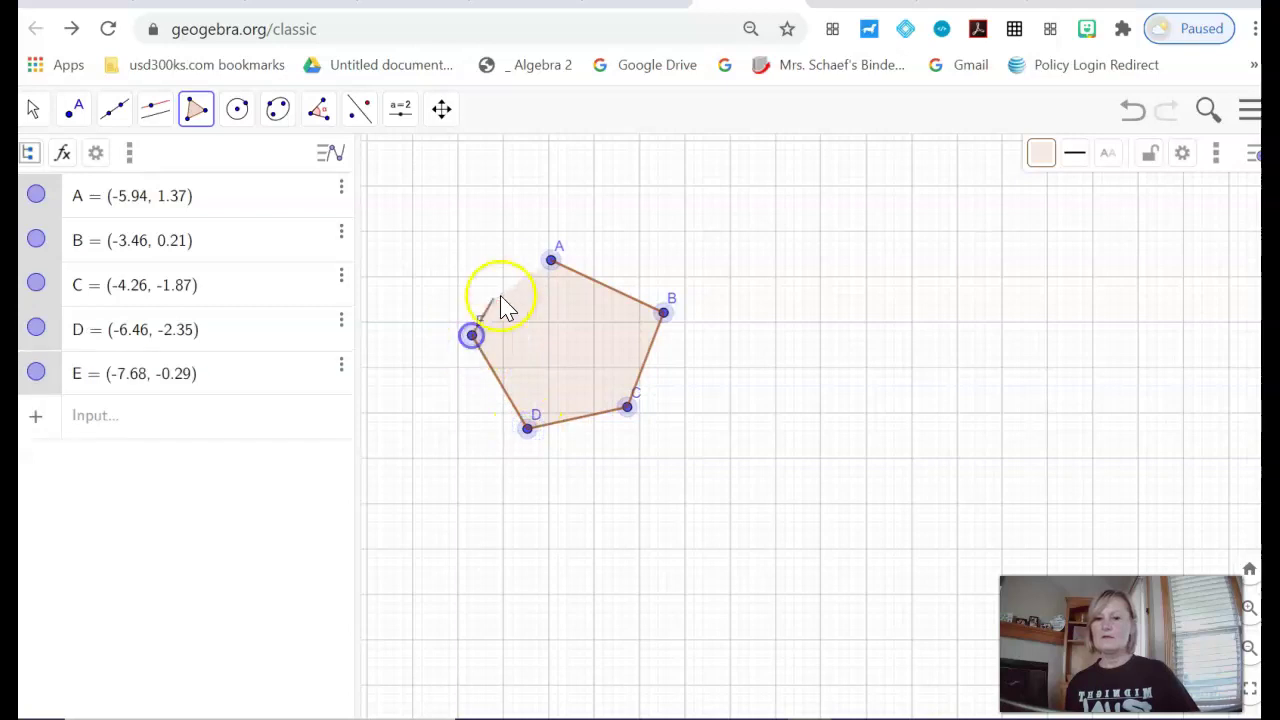
click(551, 262)
click(552, 262)
Make the pentagon concave by moving vertex A outward until side AB is about 4.2 long and vertex C inward until side BC is about 2.5.
drag(551, 261, 492, 264)
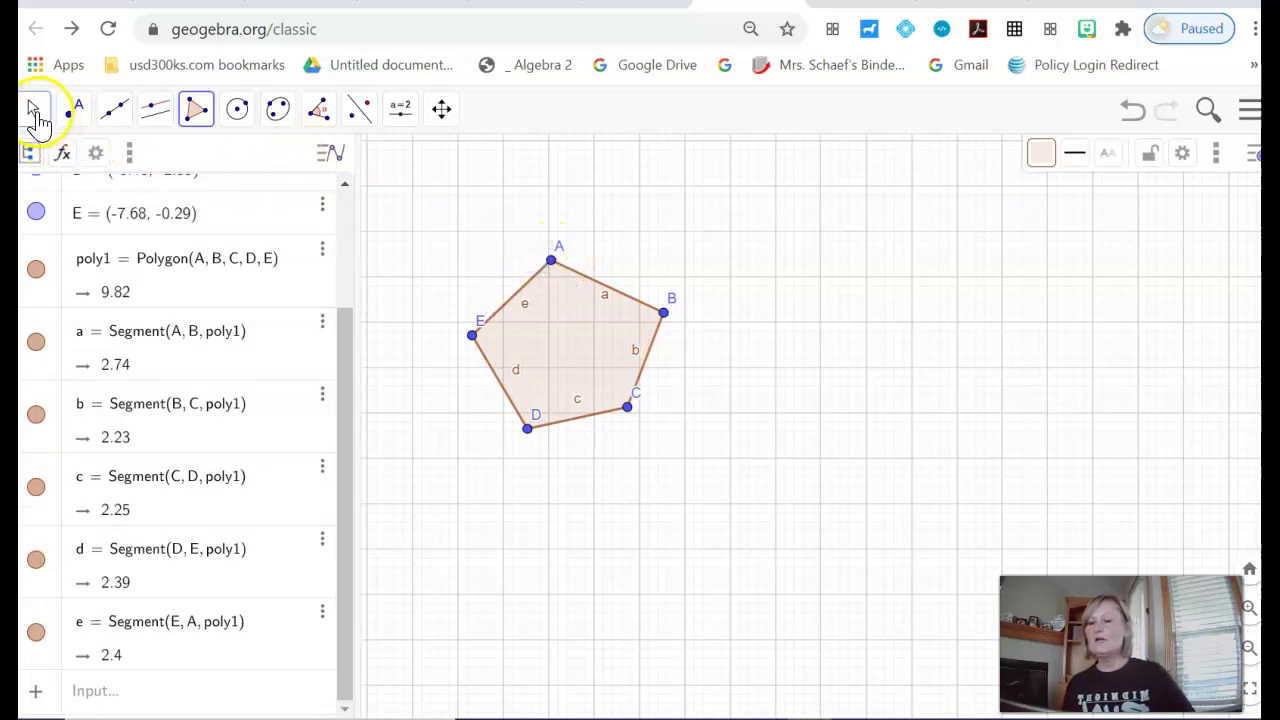
click(35, 112)
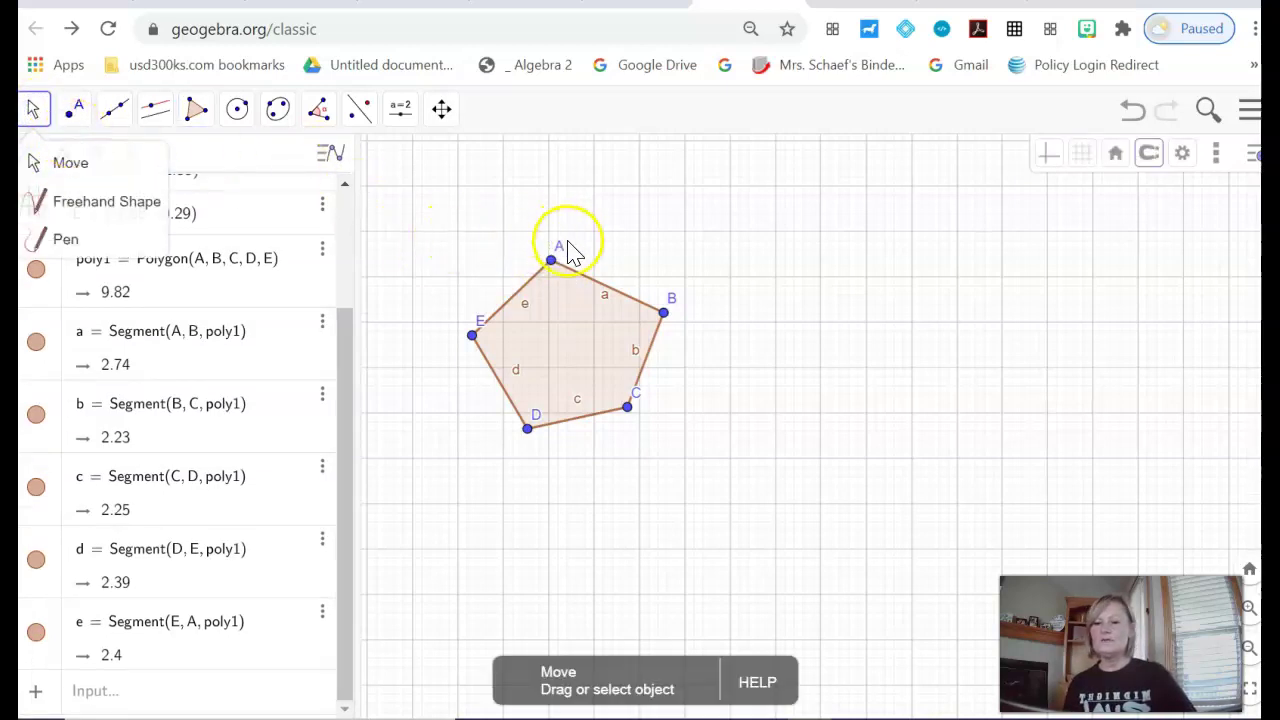
drag(553, 262, 530, 198)
click(629, 406)
drag(636, 424, 551, 323)
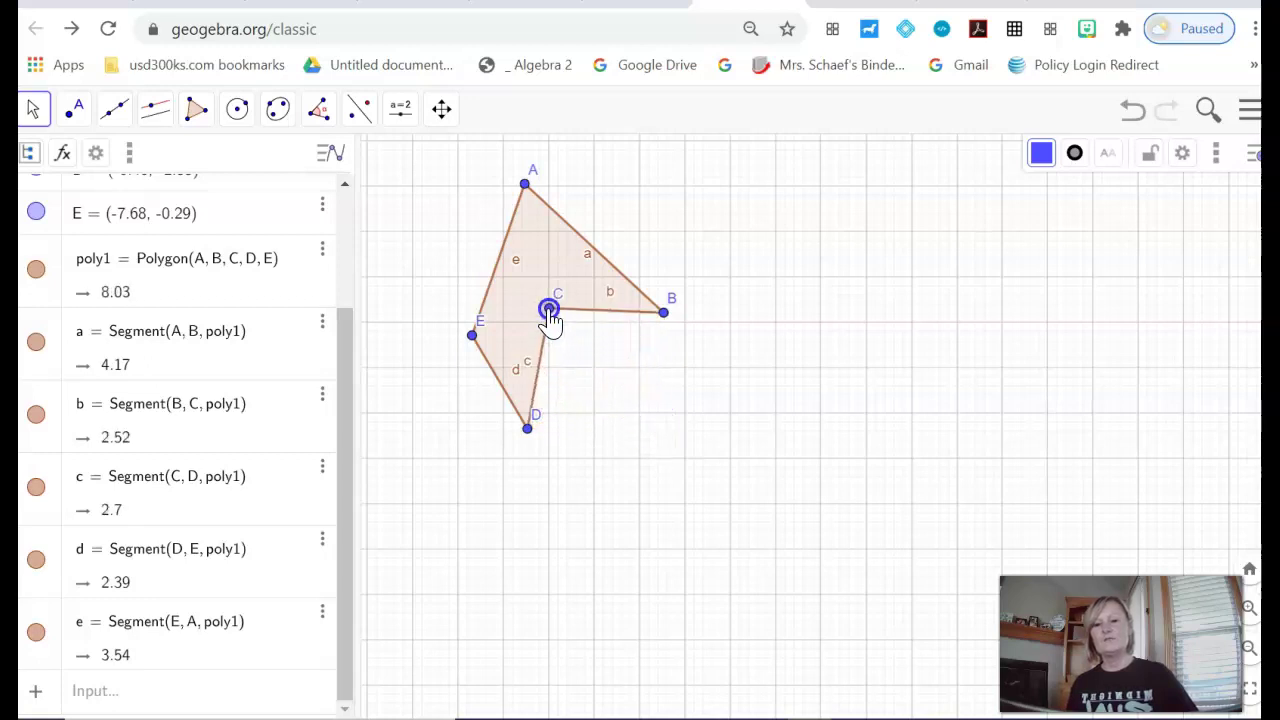
click(670, 527)
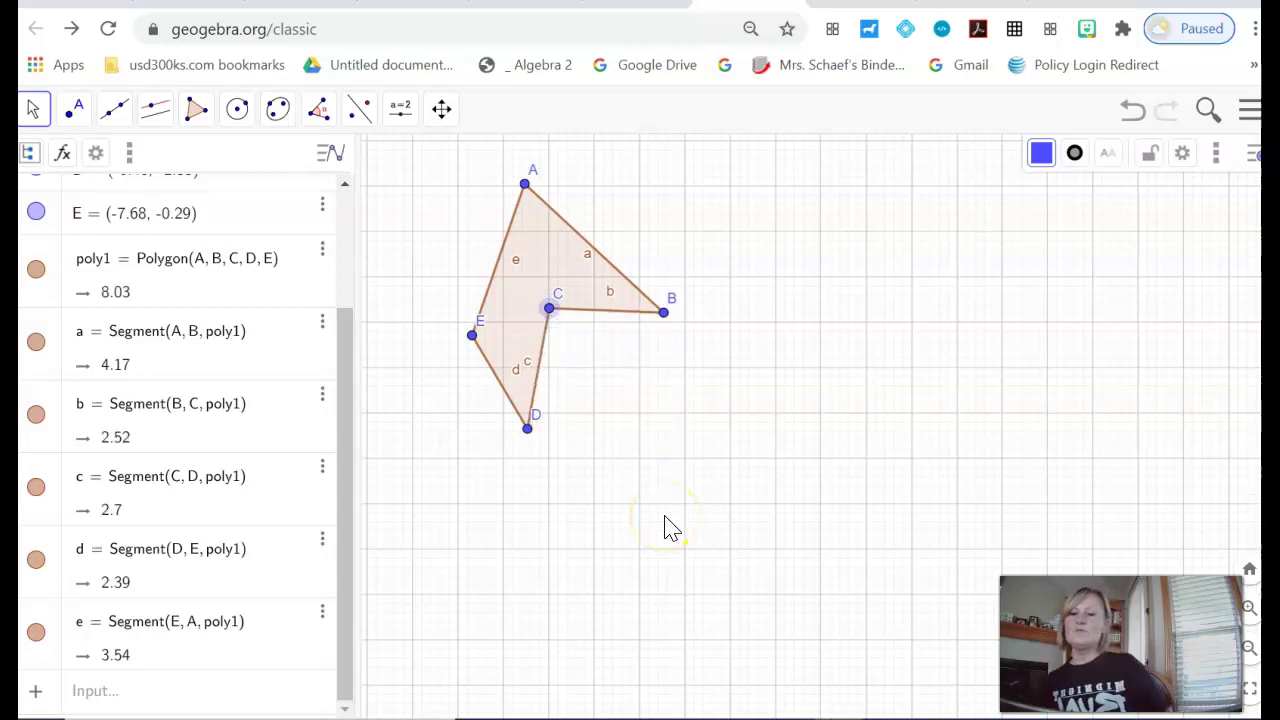
click(547, 497)
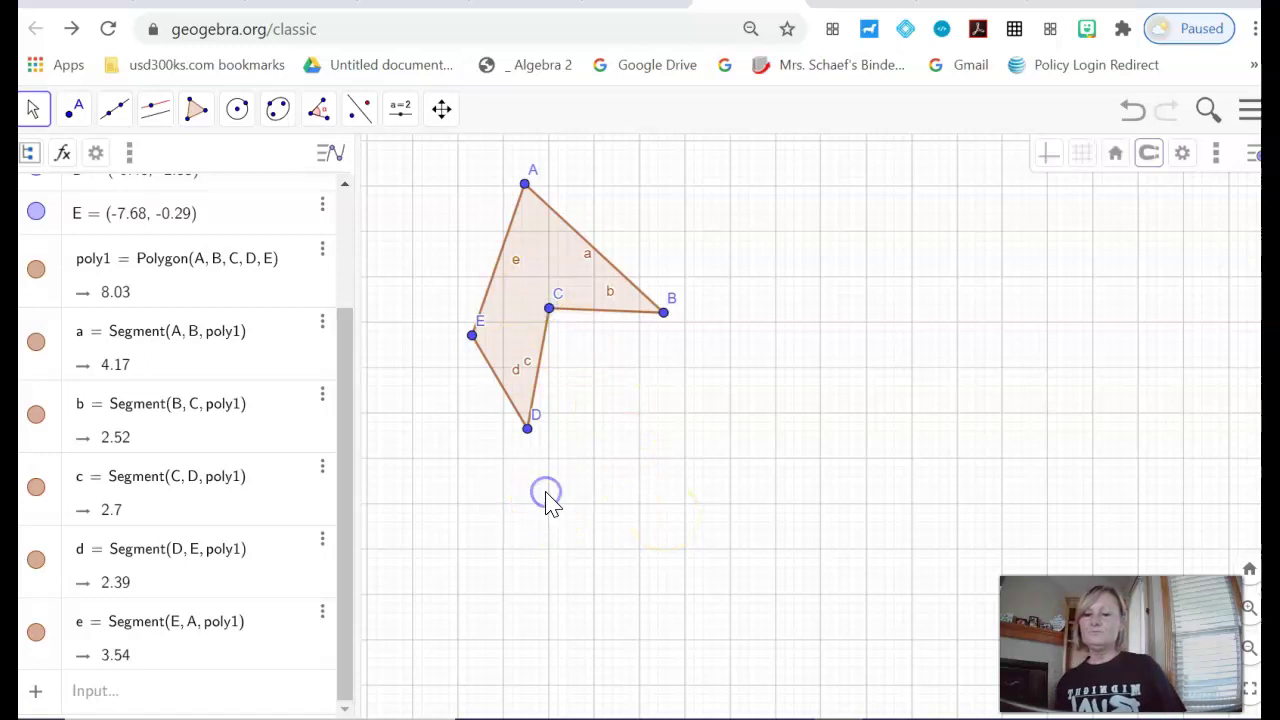
Draw a line through two new points at about (-5.2, -4.9) and (0.4, 1.9), beside the concave pentagon.
click(360, 115)
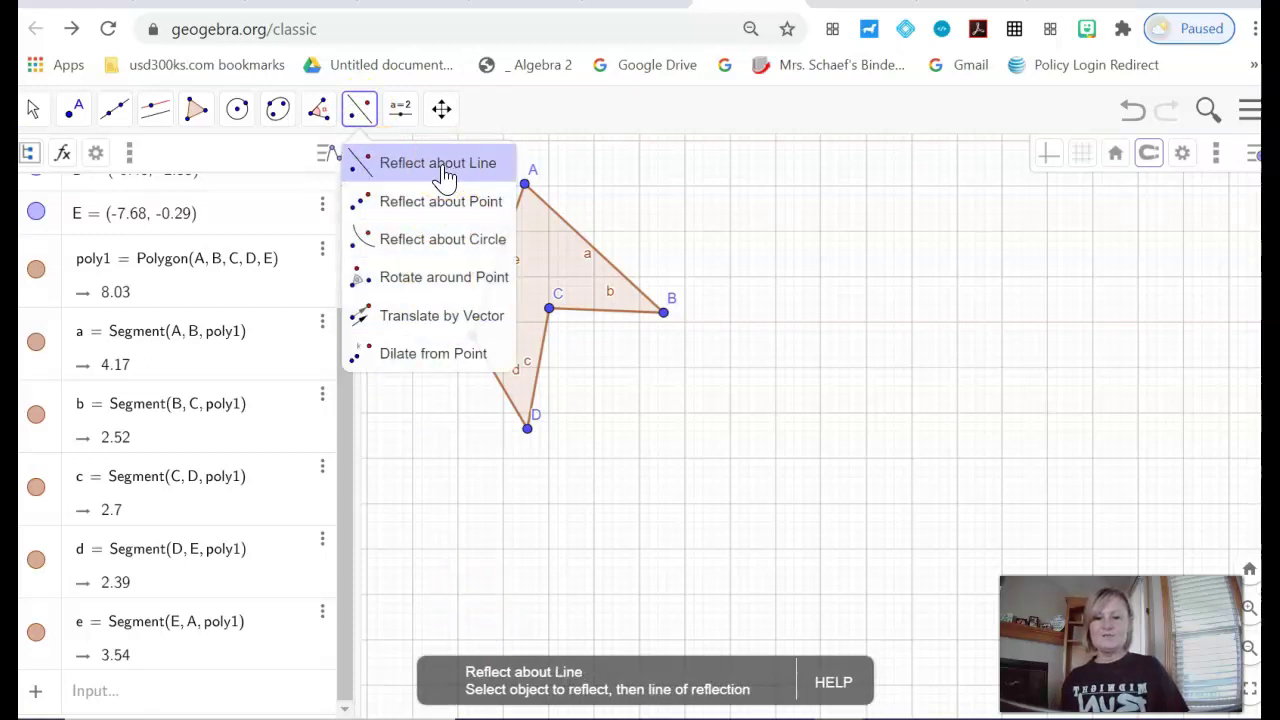
click(117, 114)
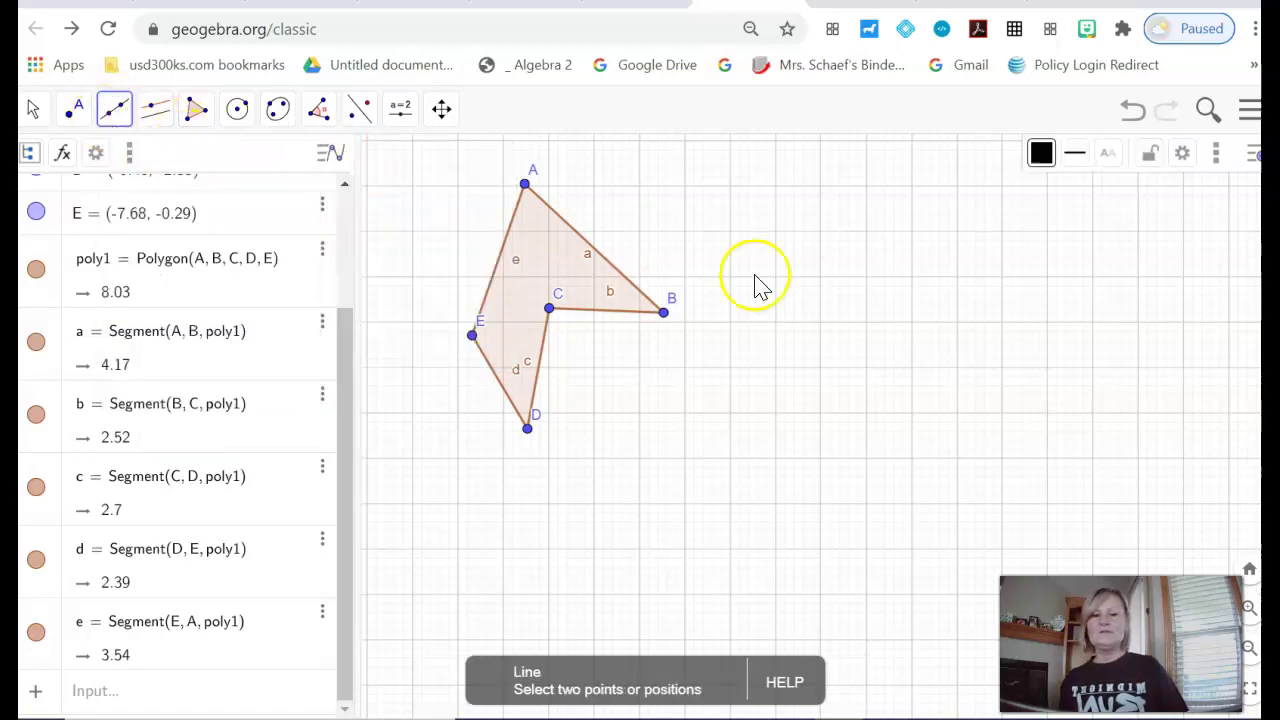
click(112, 118)
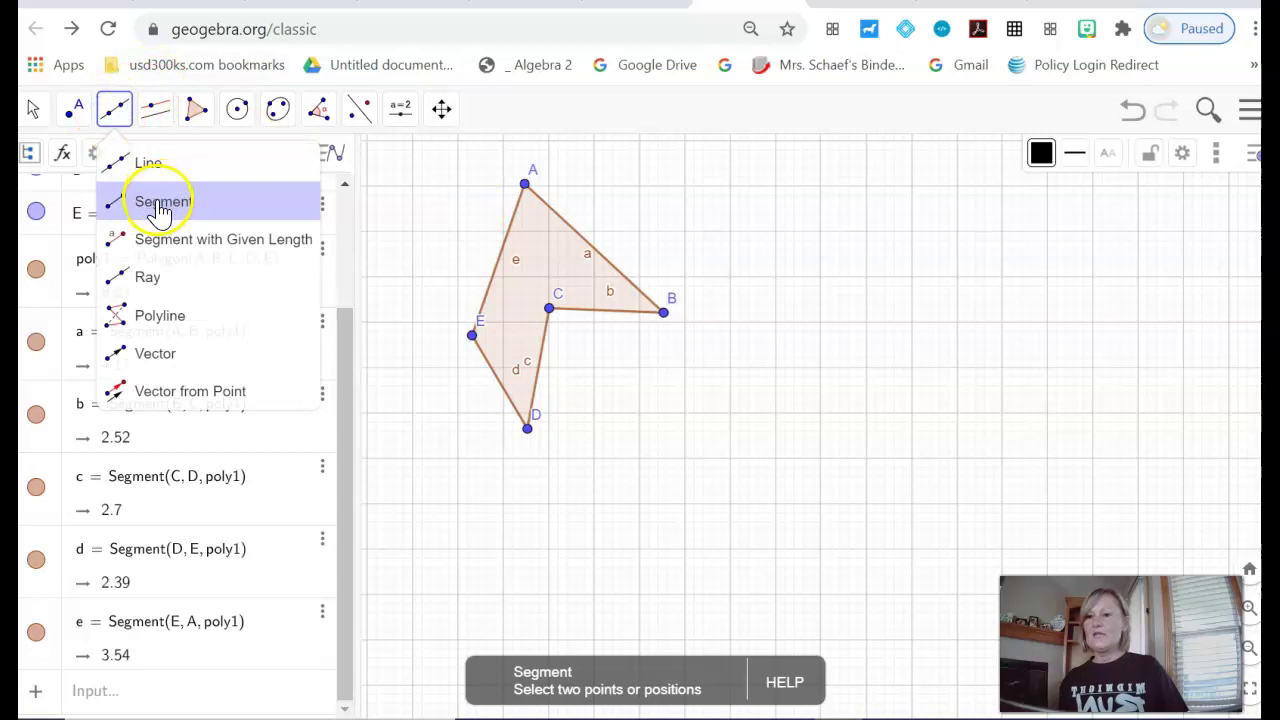
click(155, 172)
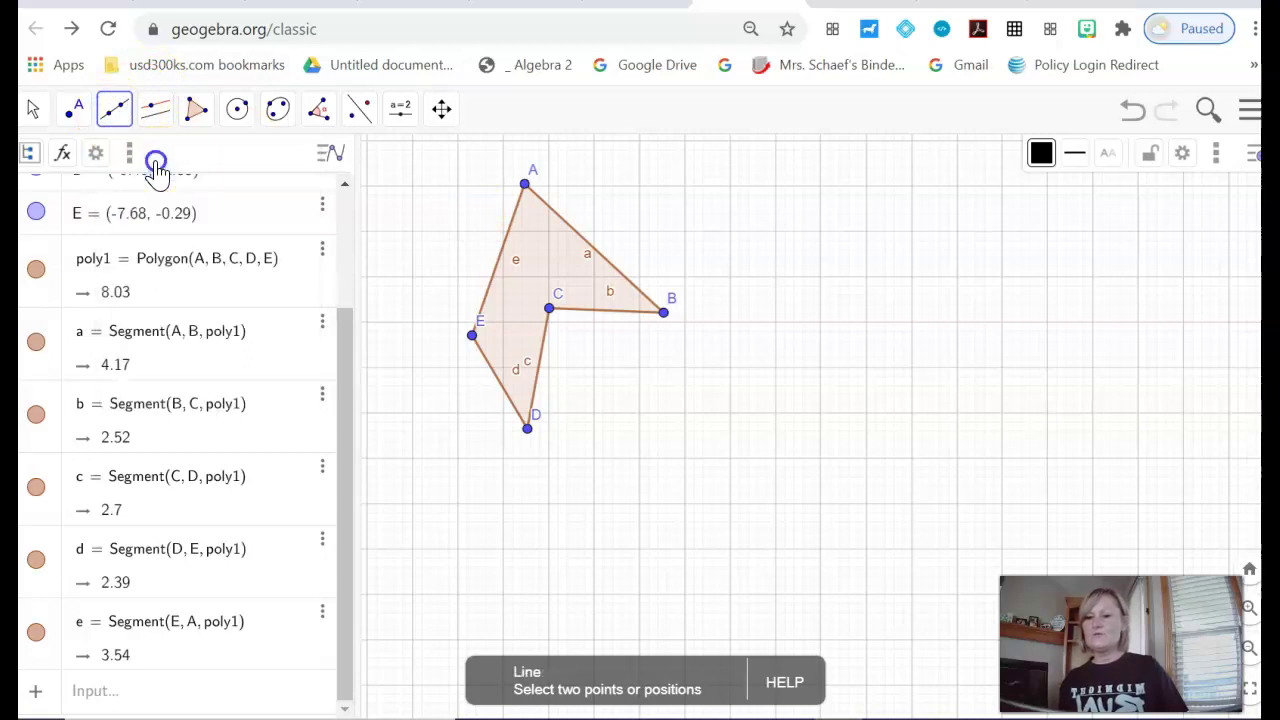
click(586, 545)
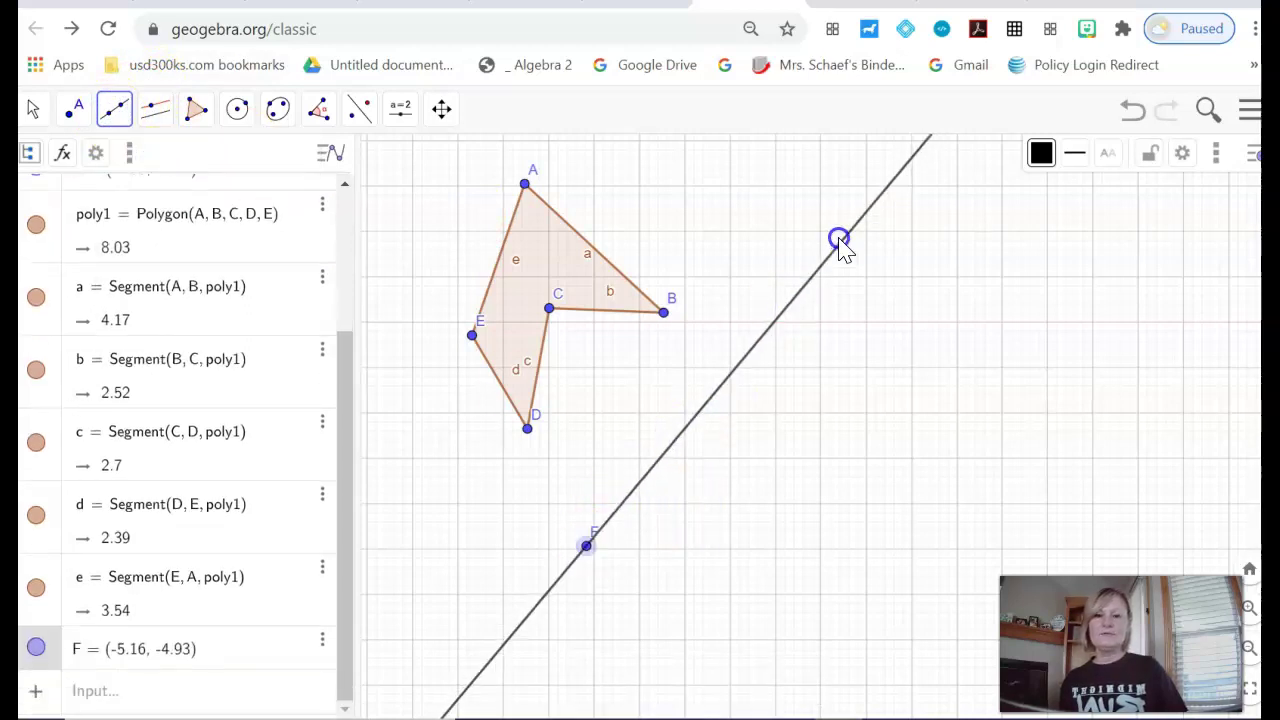
click(839, 239)
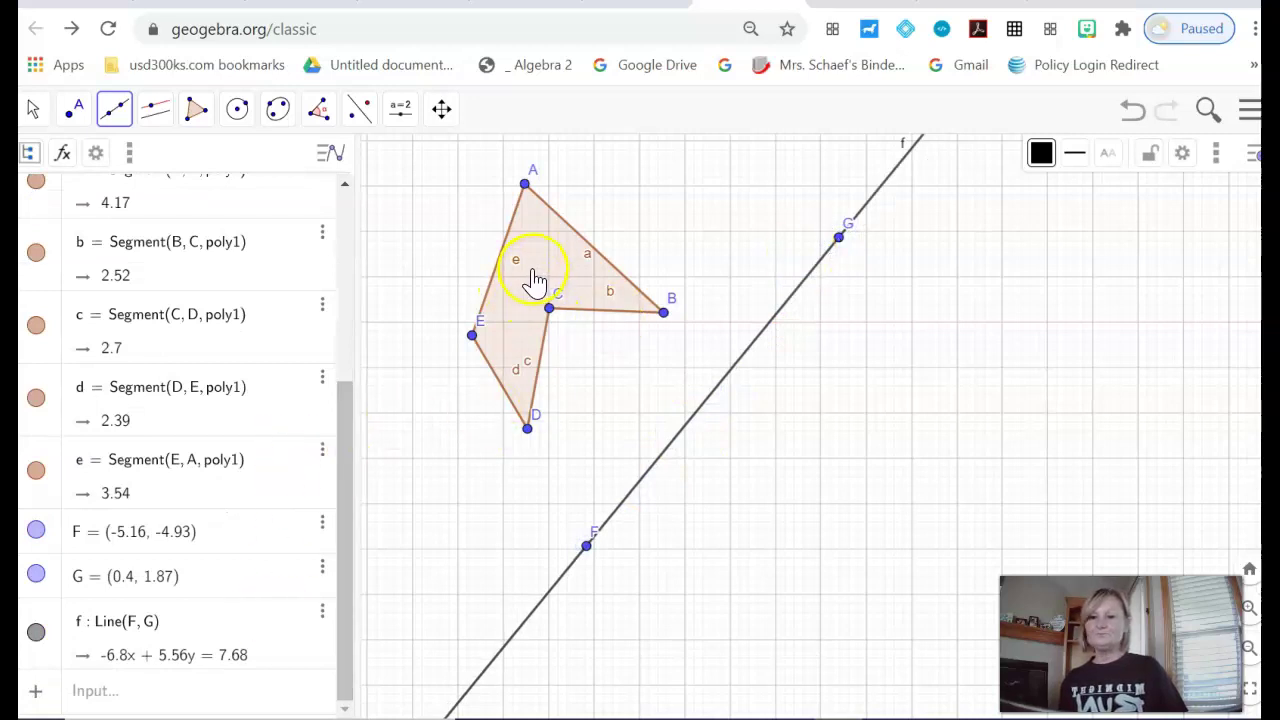
click(533, 270)
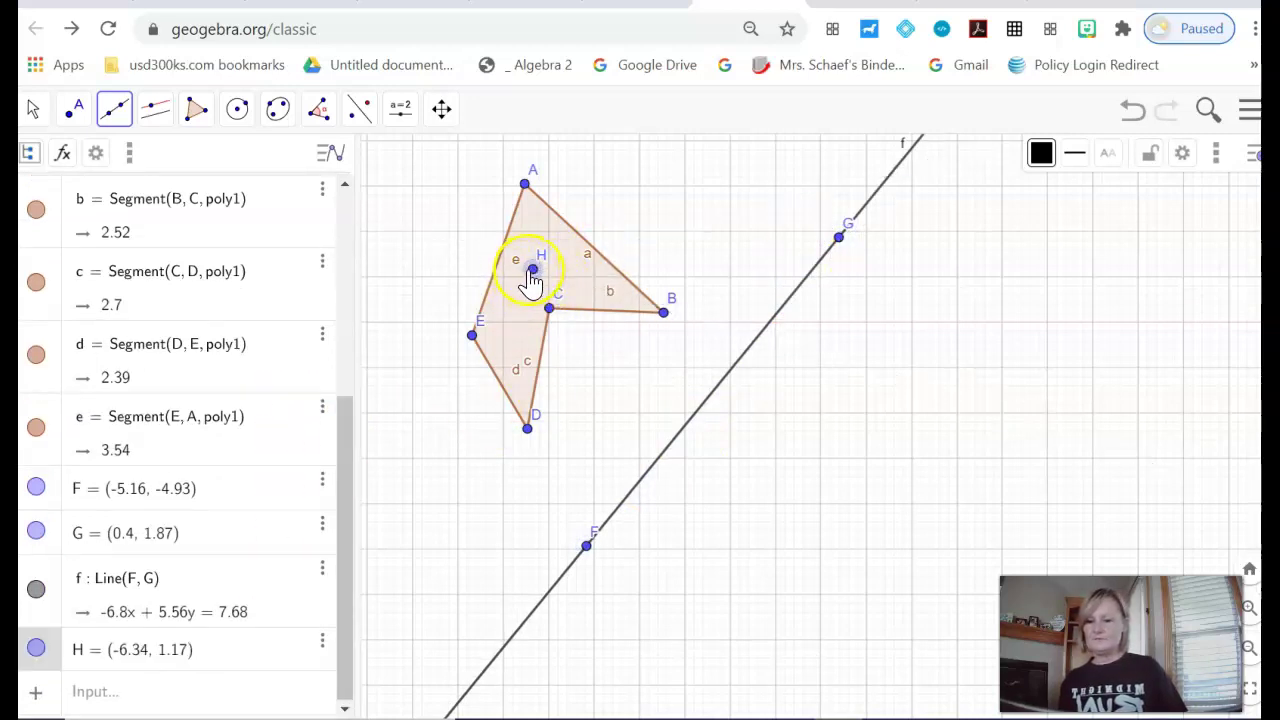
key(Escape)
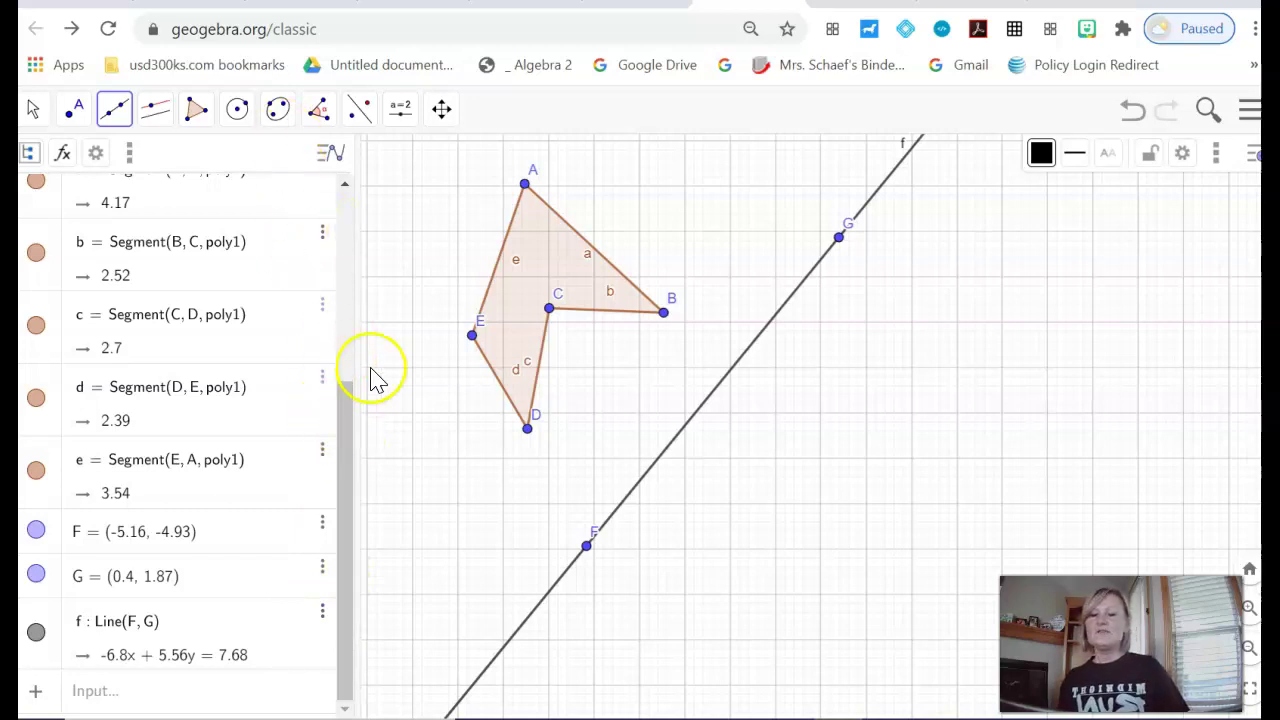
Reflect the concave pentagon about line FG with the Reflect about Line tool.
click(35, 108)
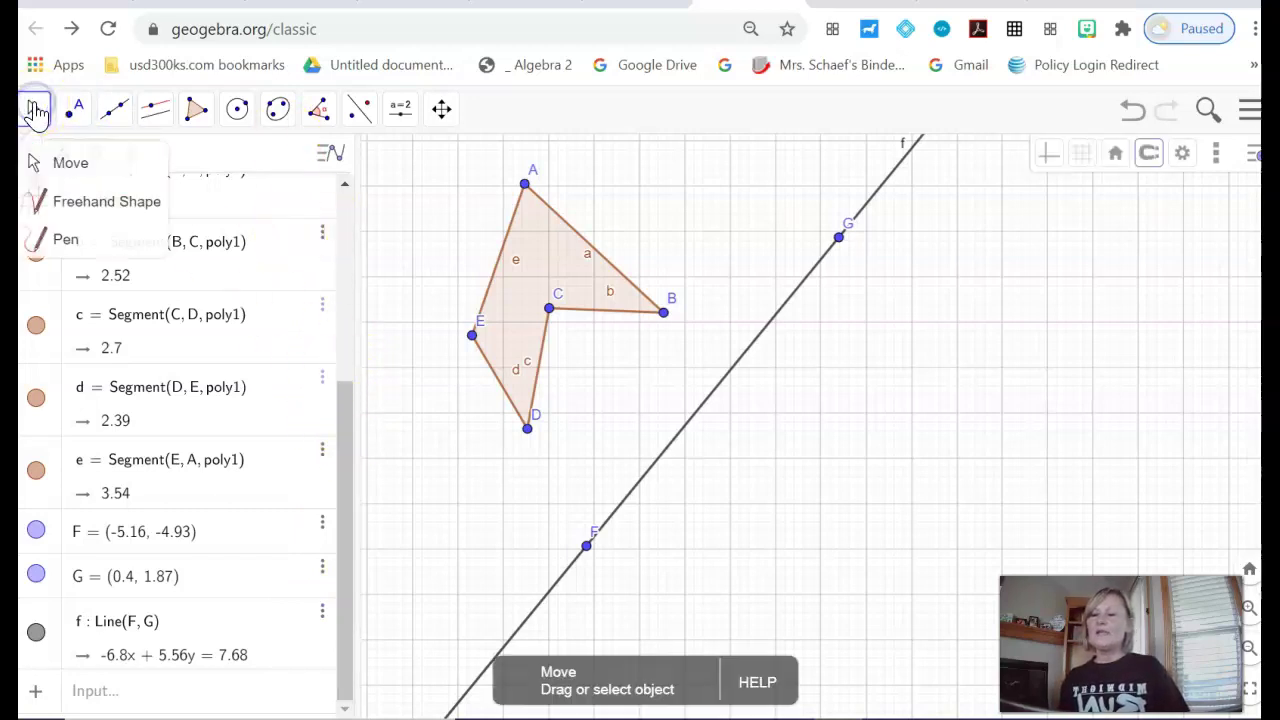
click(35, 110)
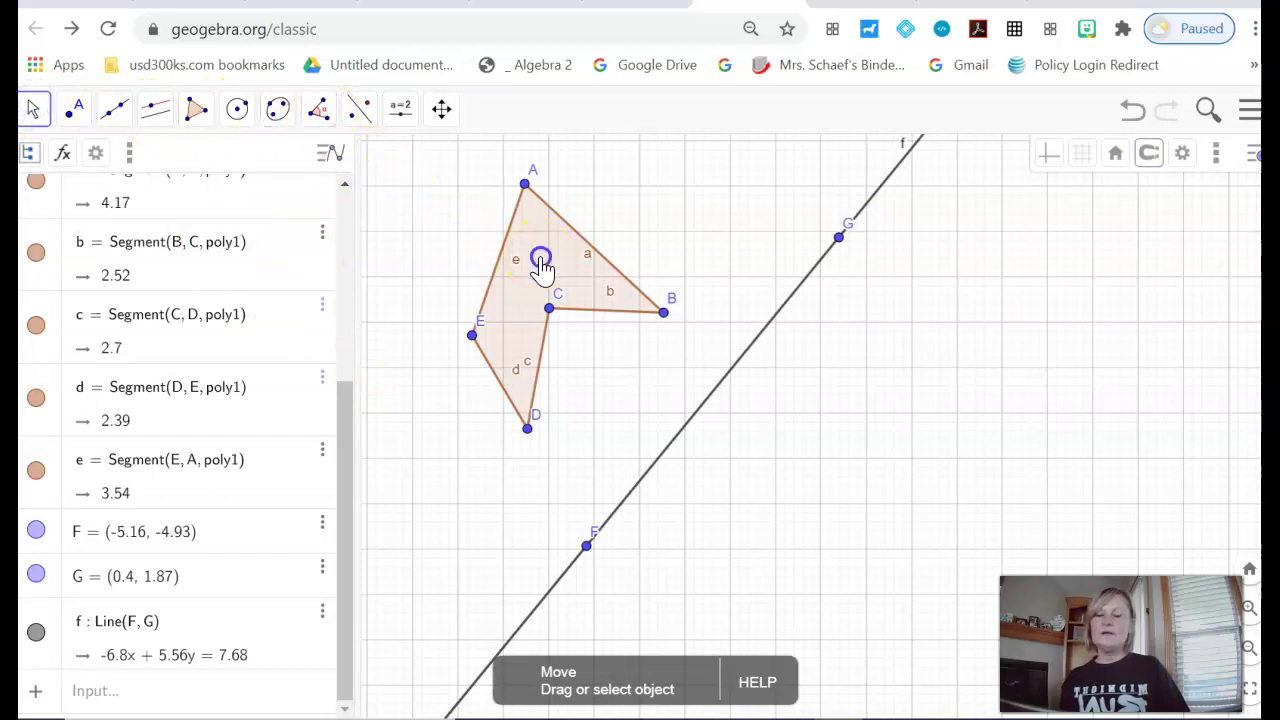
click(540, 265)
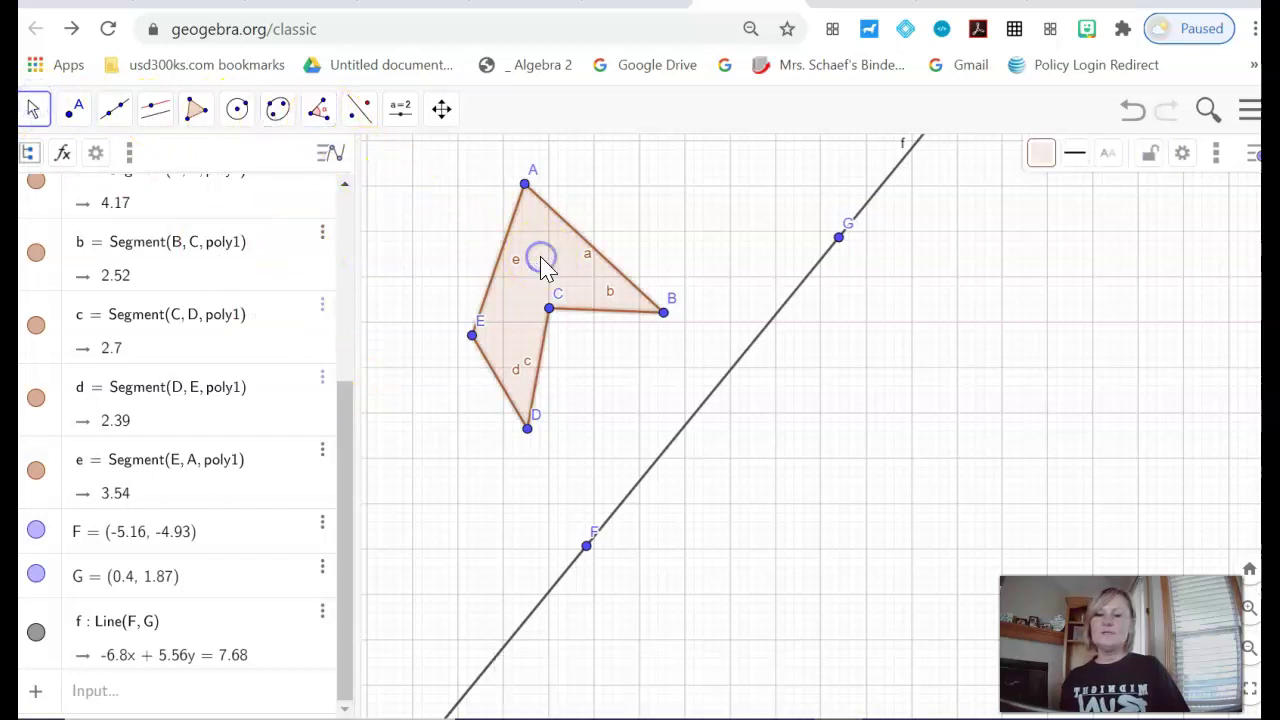
click(746, 356)
click(362, 110)
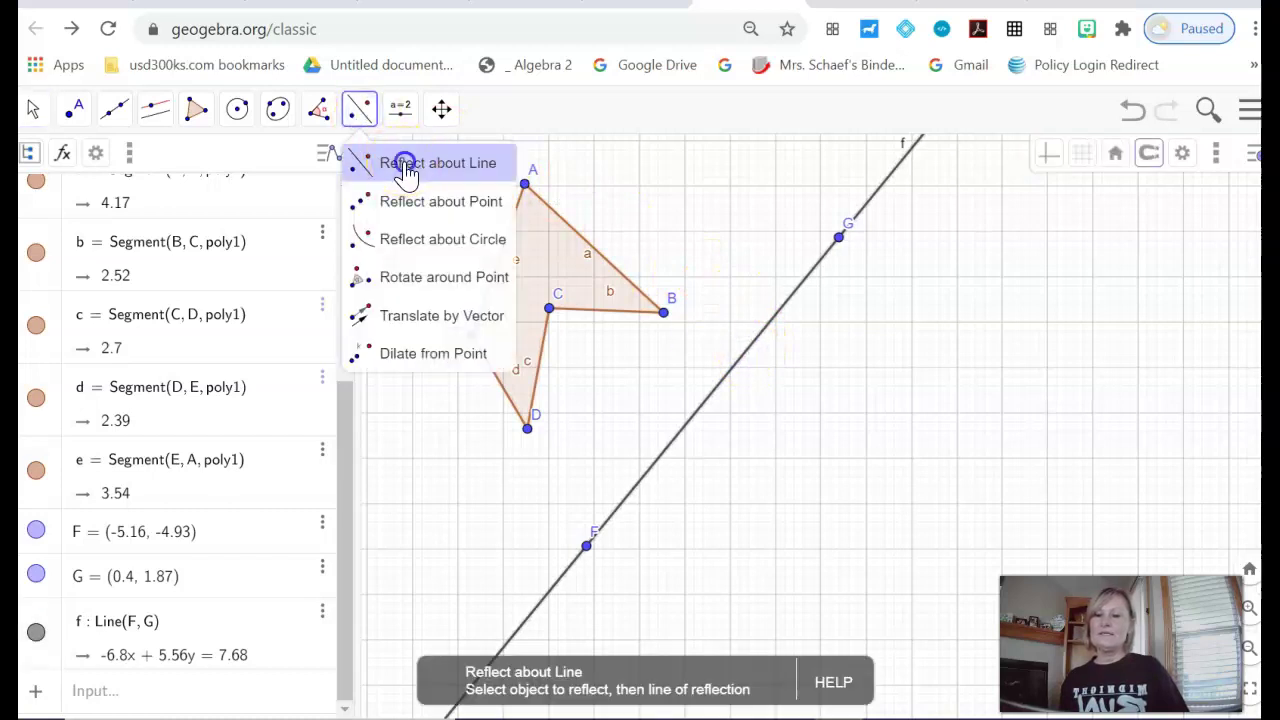
click(405, 168)
click(520, 278)
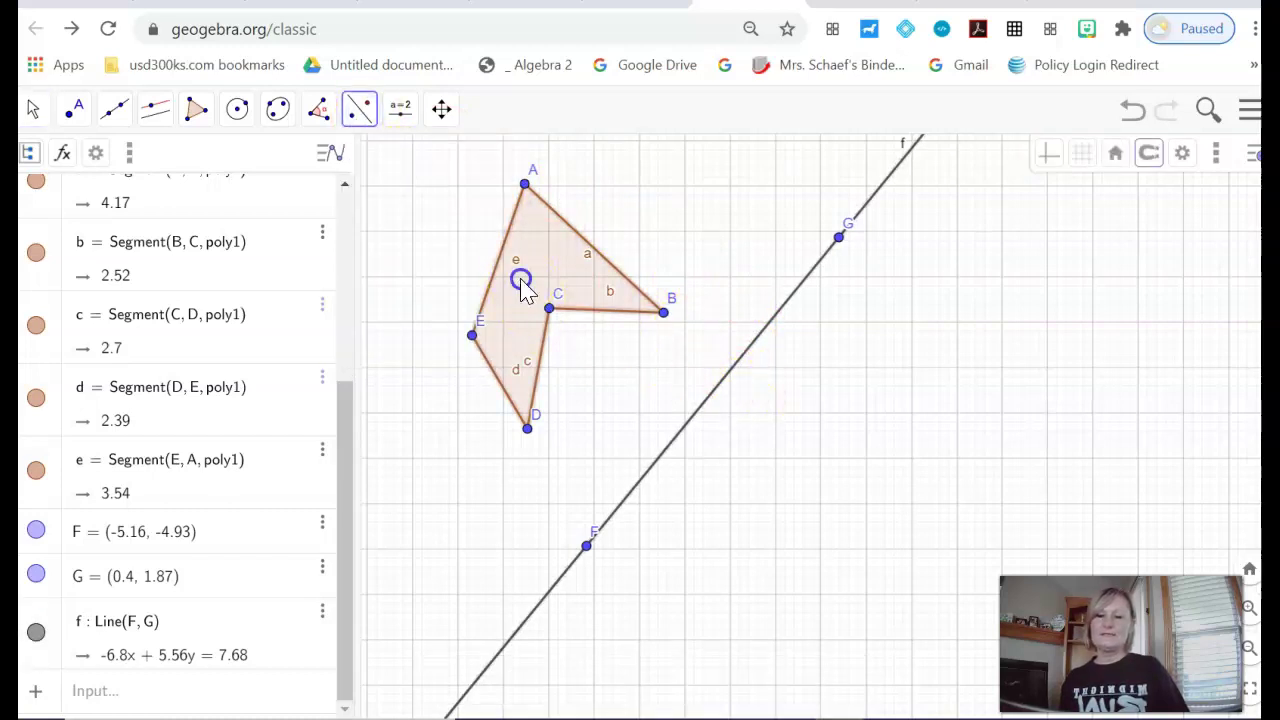
click(712, 398)
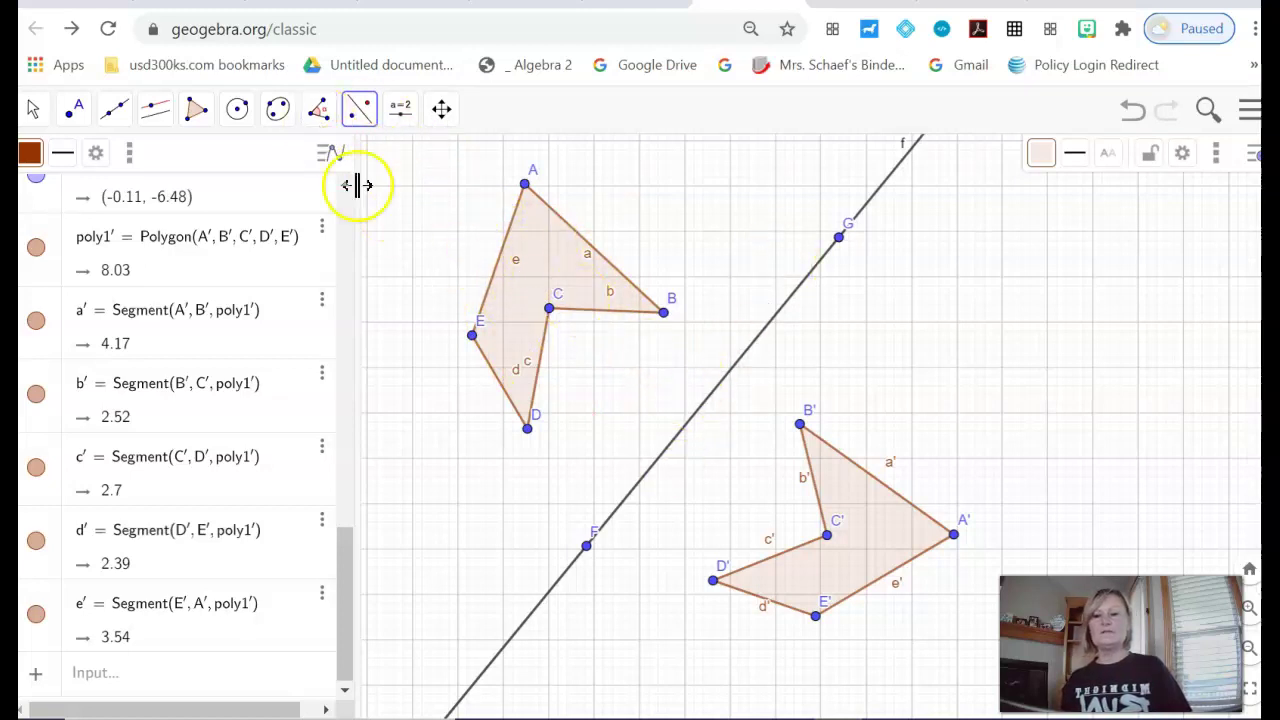
Rotate the original pentagon 45° clockwise around its vertex B with the Rotate around Point tool.
click(362, 115)
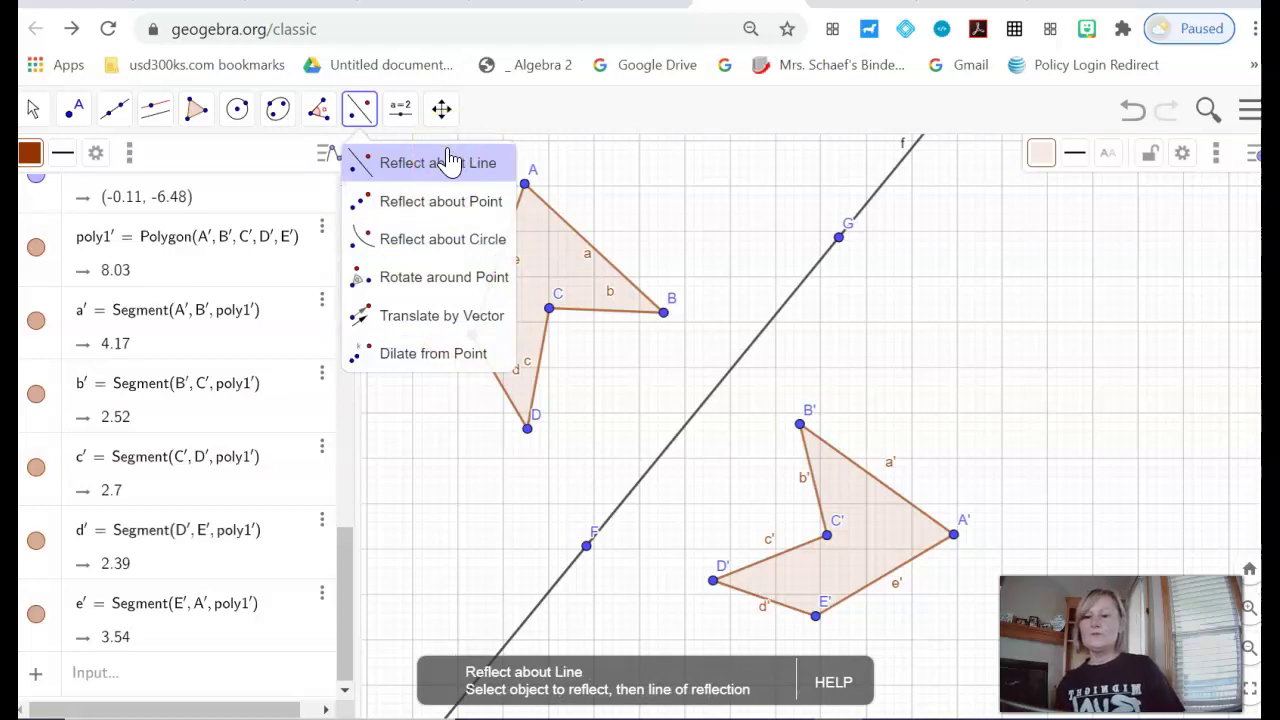
click(441, 201)
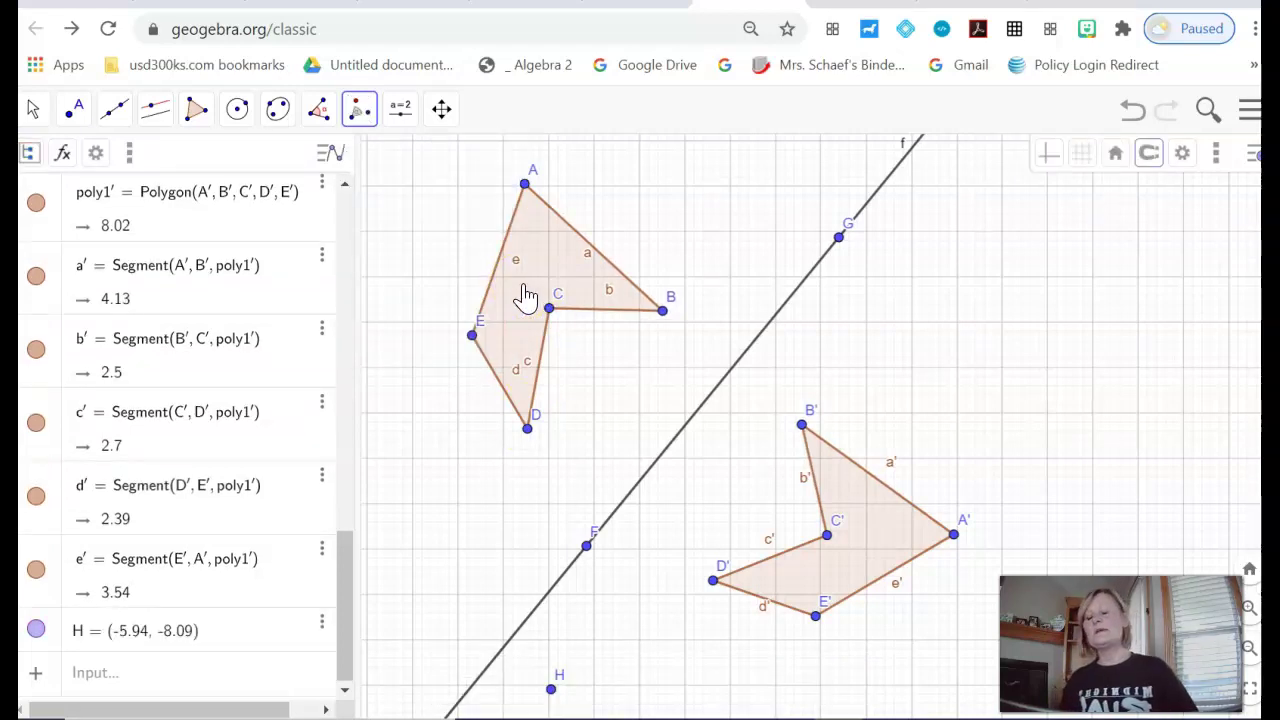
click(524, 285)
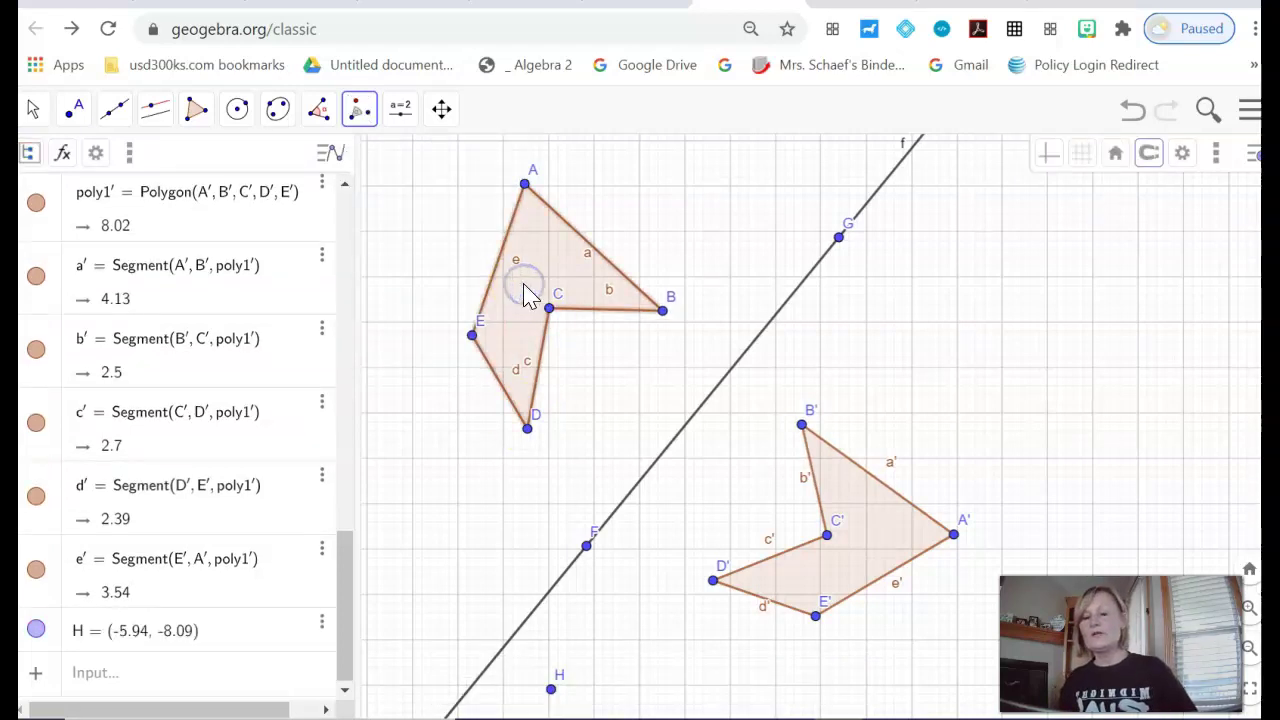
click(361, 112)
click(422, 292)
click(527, 430)
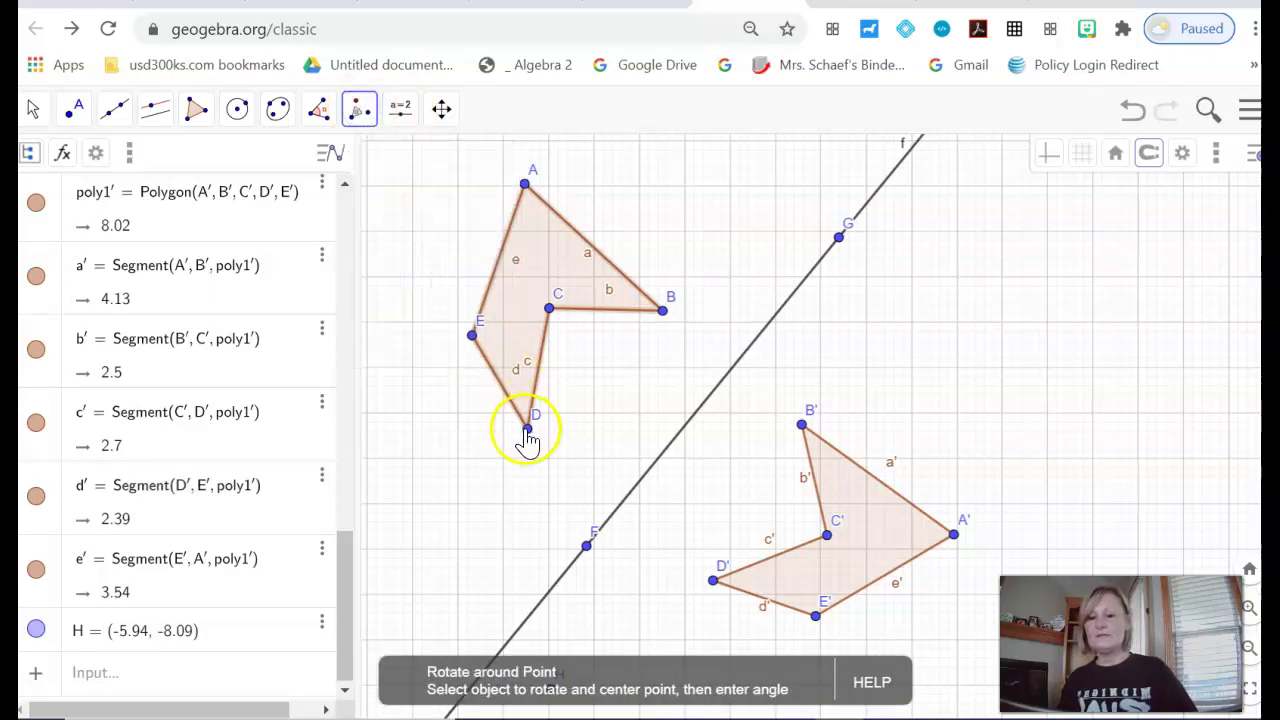
click(663, 313)
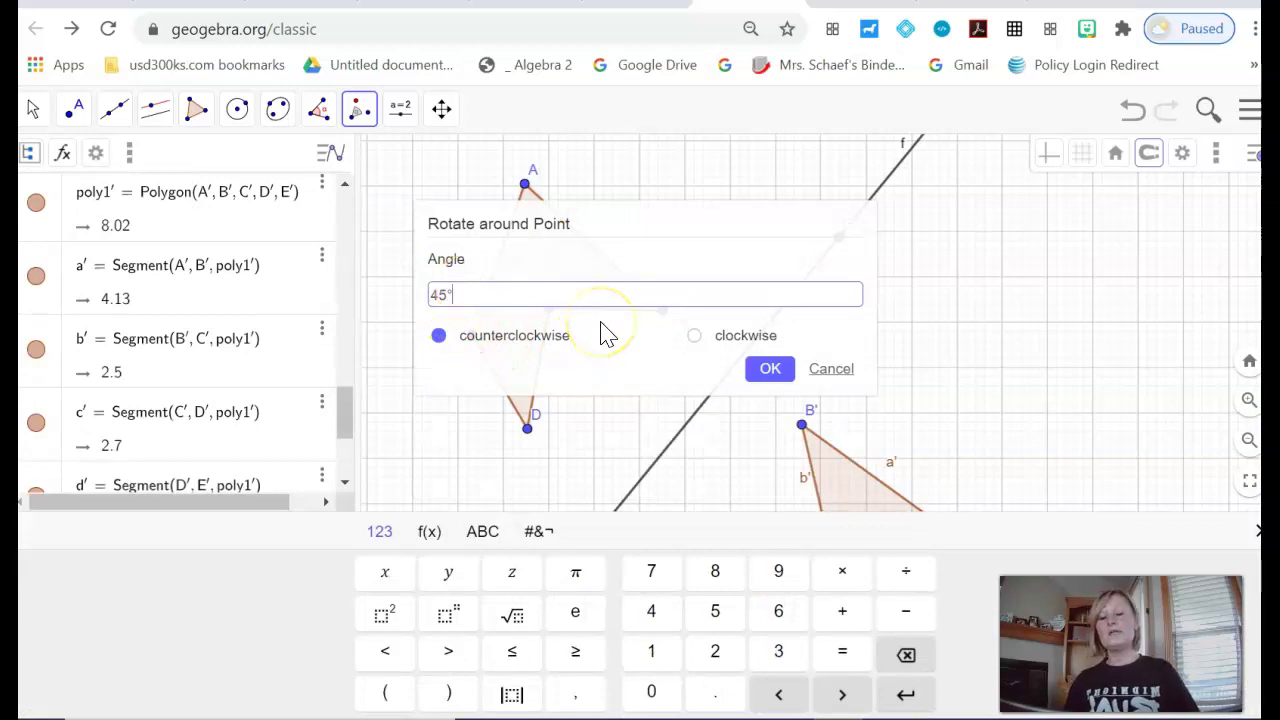
click(698, 340)
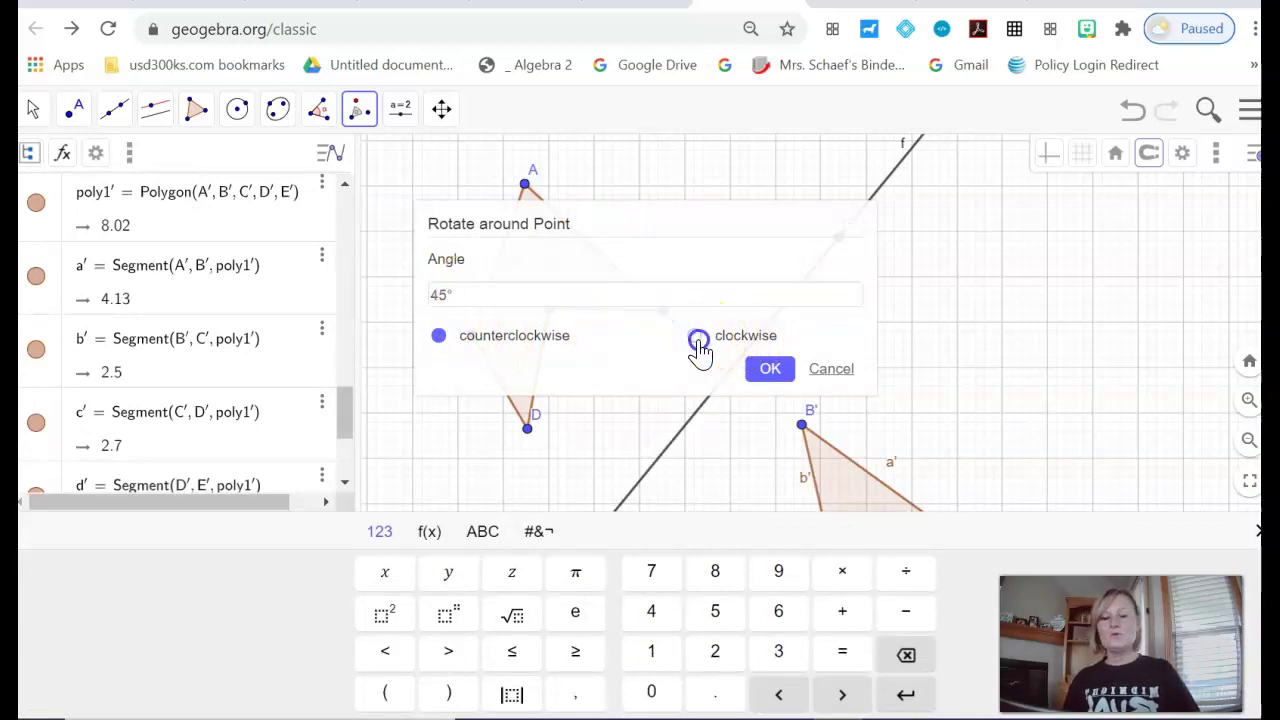
click(770, 370)
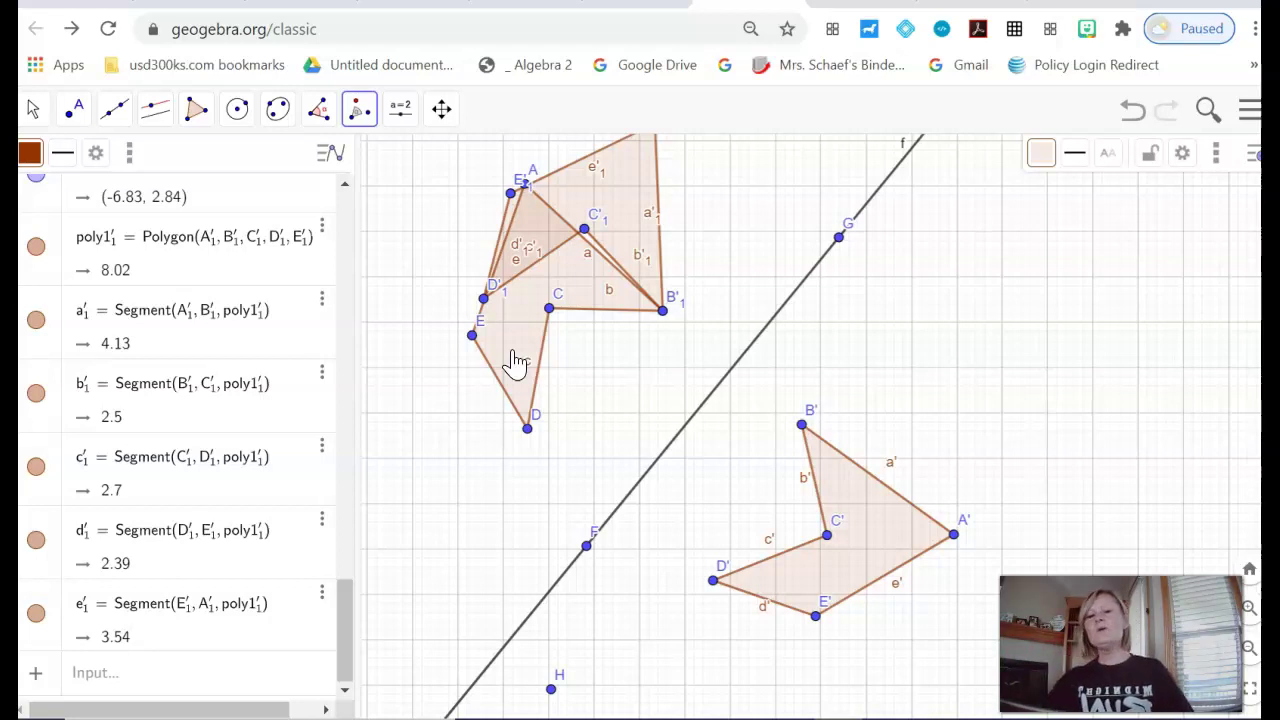
click(358, 109)
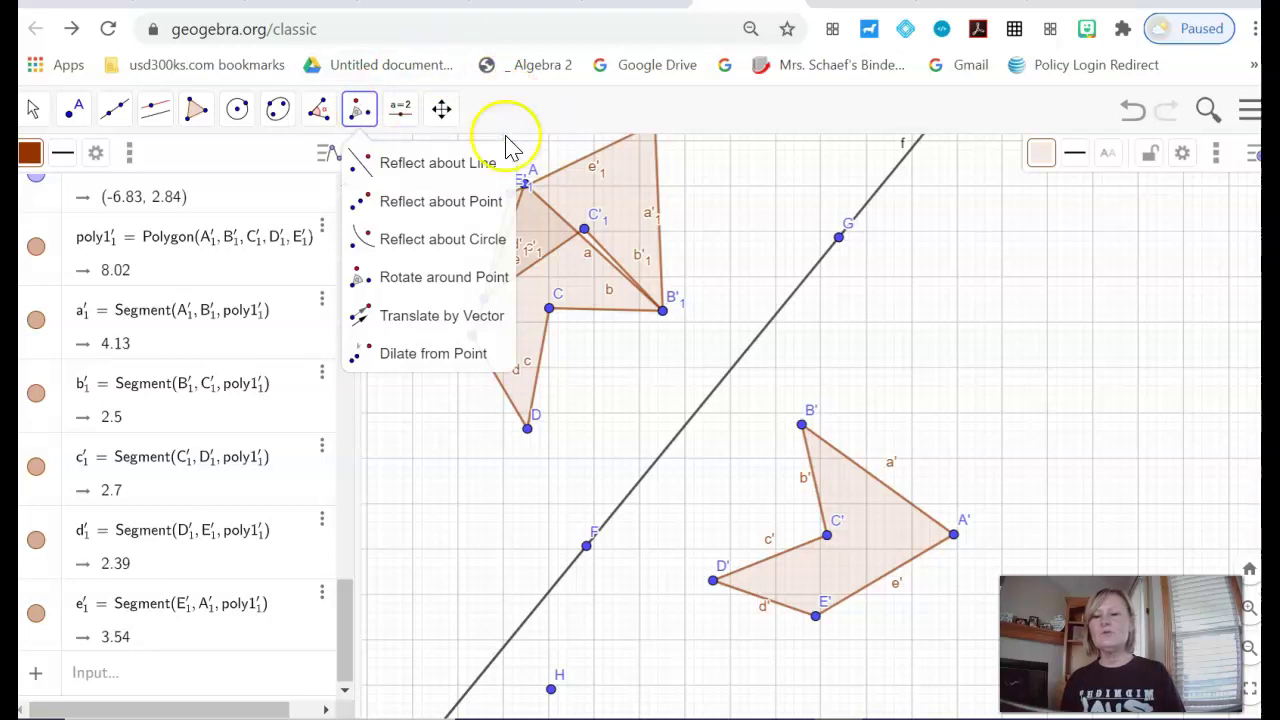
click(524, 102)
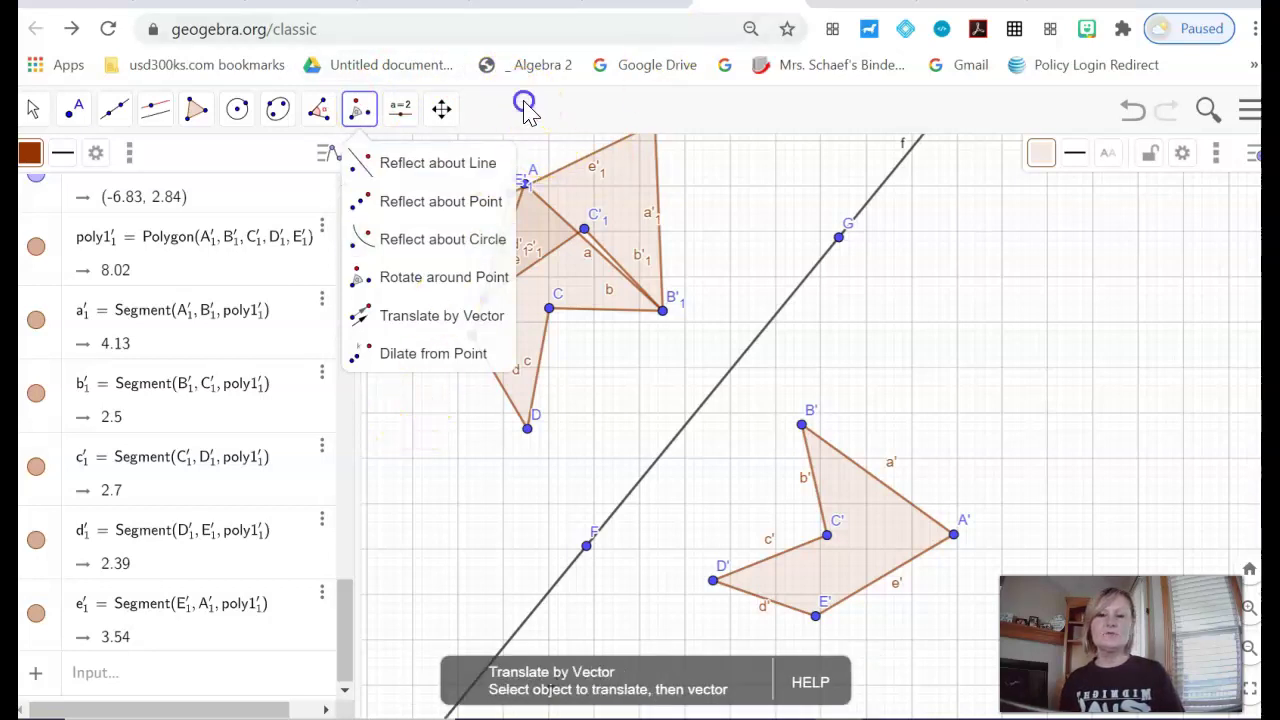
mouse_move(441, 104)
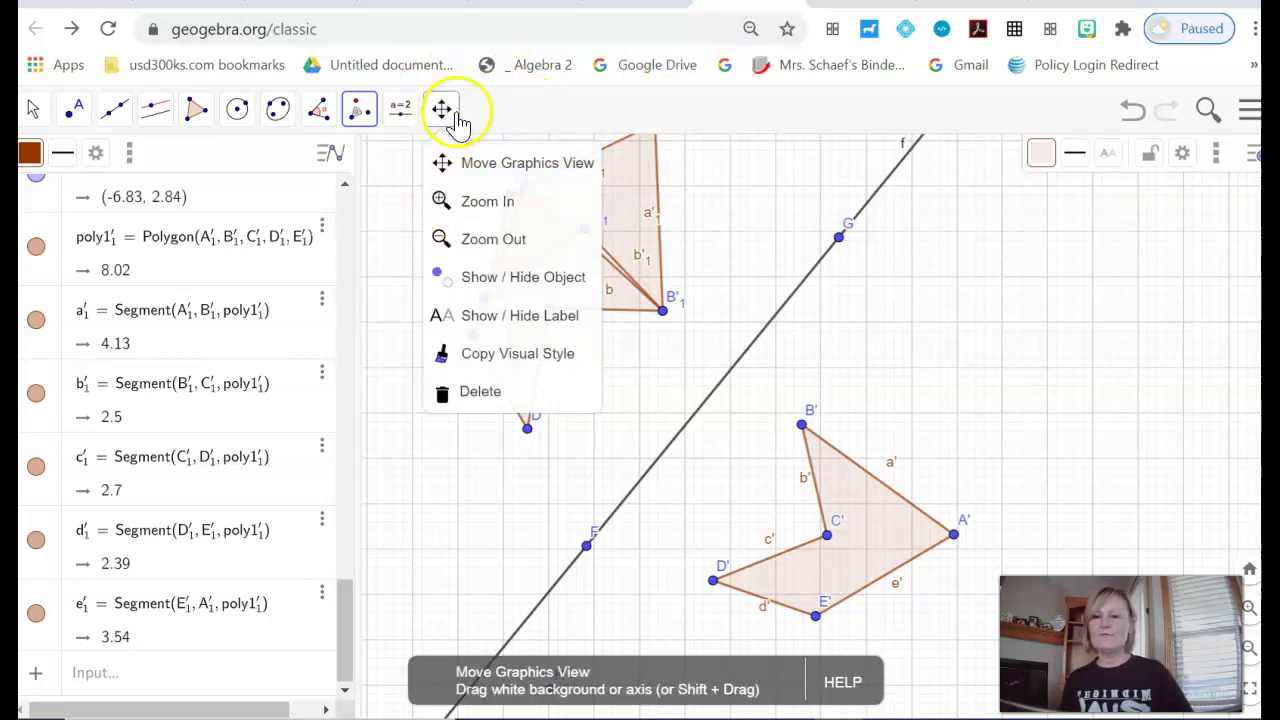
mouse_move(400, 108)
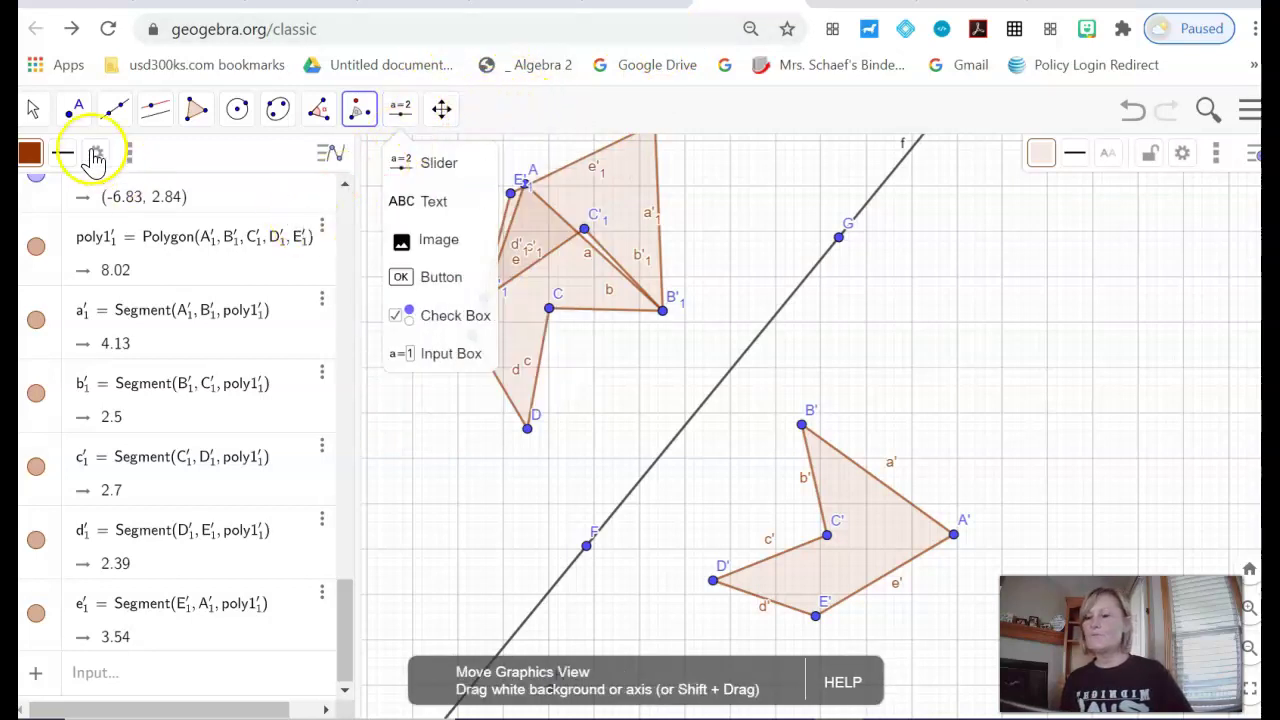
click(455, 168)
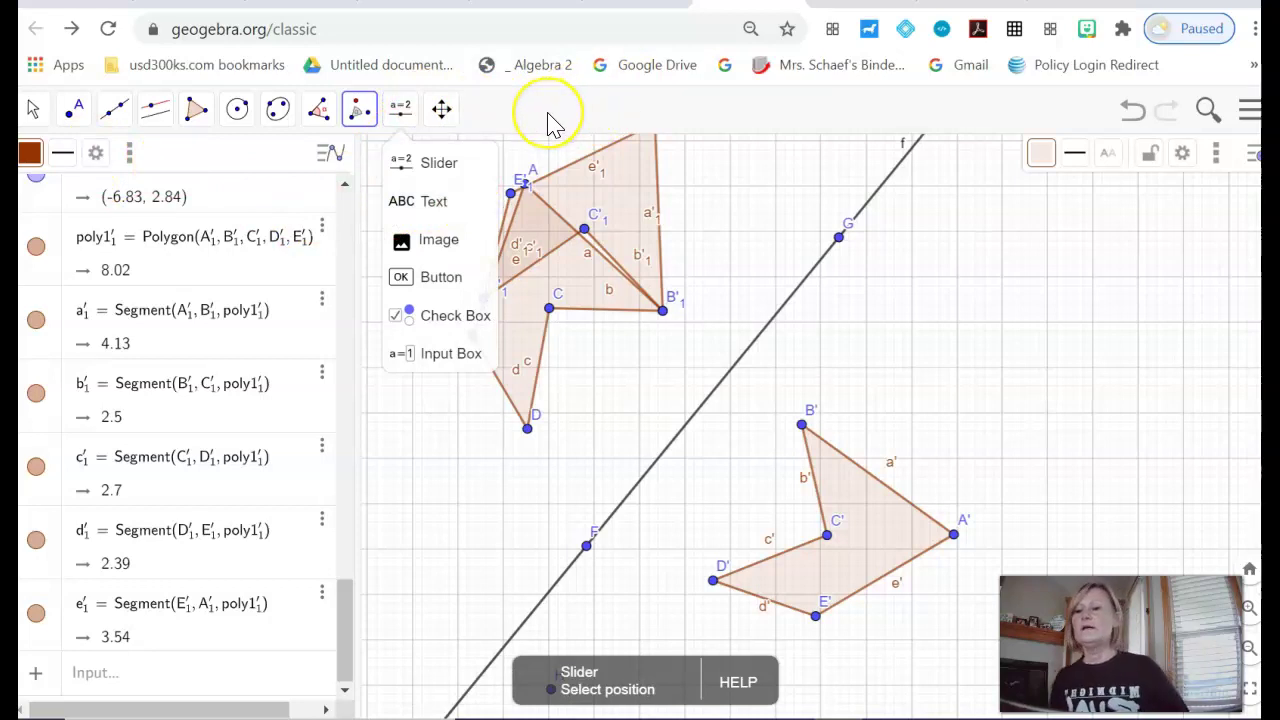